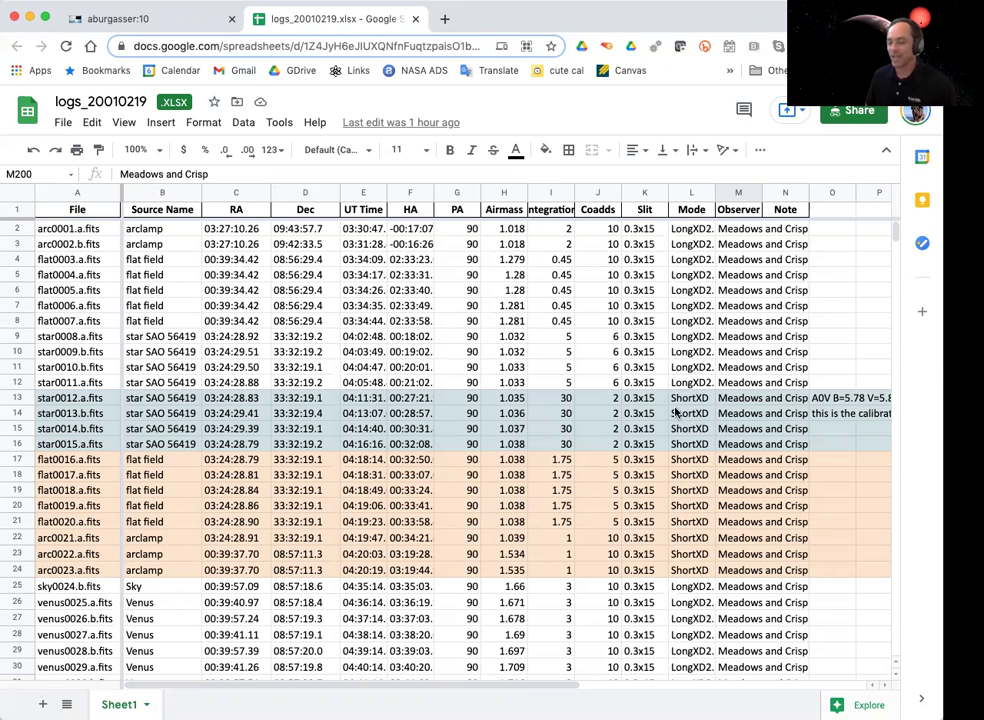
Scroll the observing log down to the ShortXD Venus and sky rows starting at row 72
scroll(695, 410, right, 3)
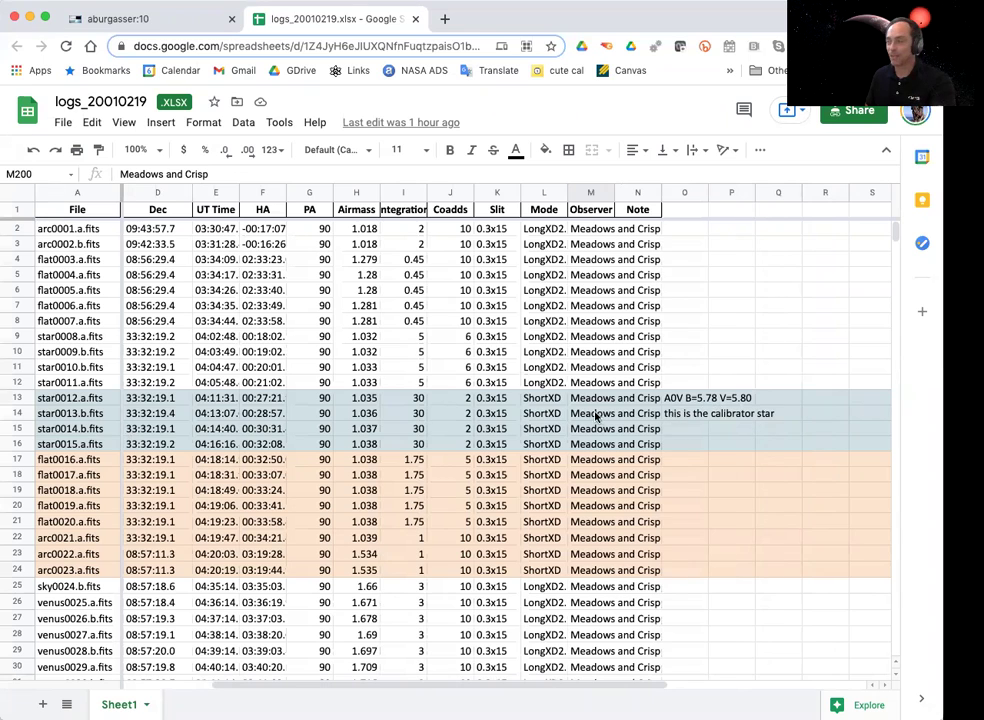
scroll(596, 417, left, 3)
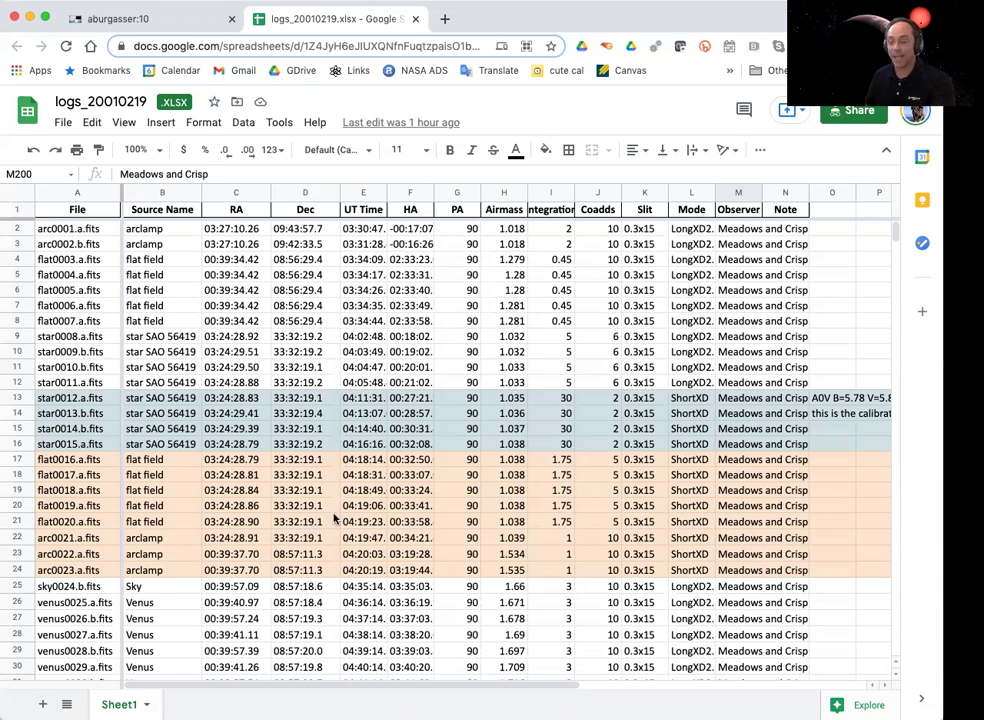
scroll(335, 518, down, 7)
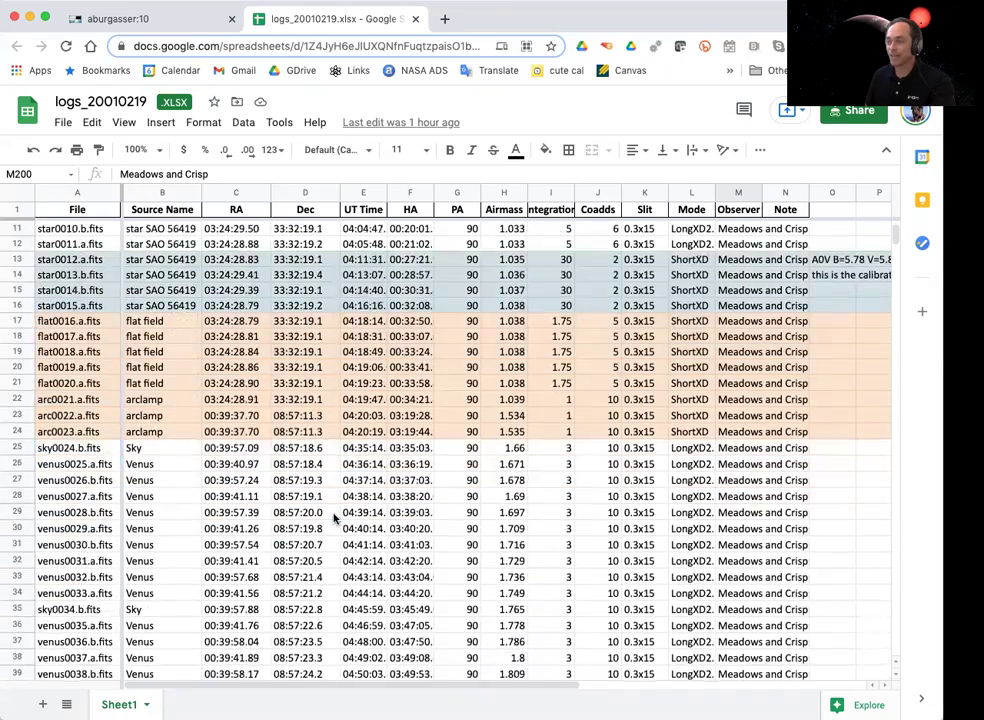
scroll(335, 518, down, 2)
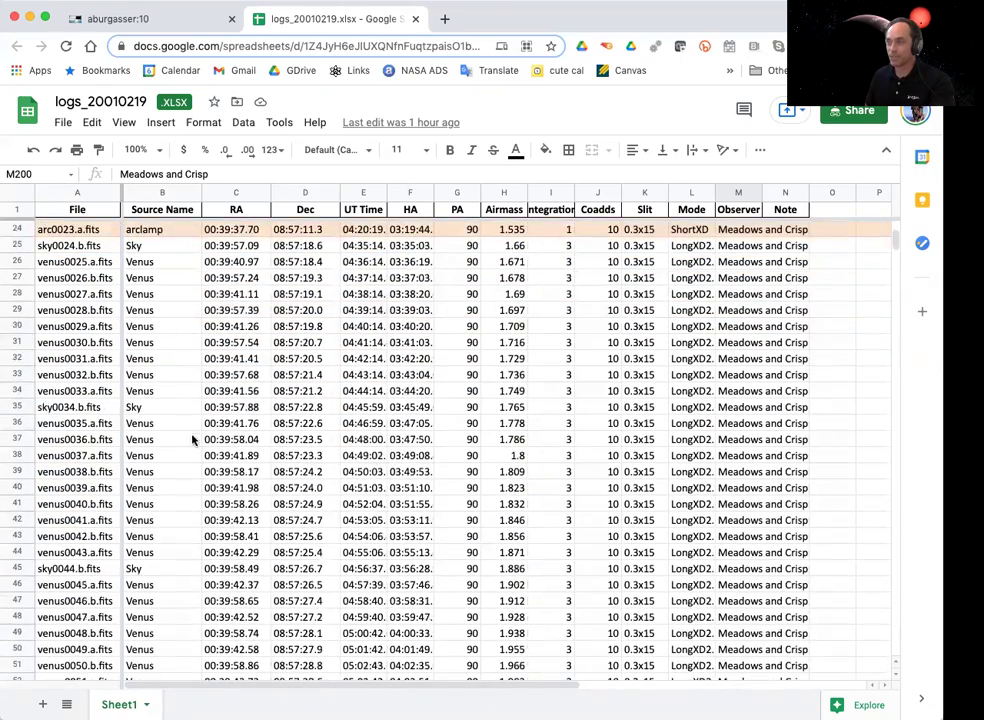
scroll(240, 455, down, 10)
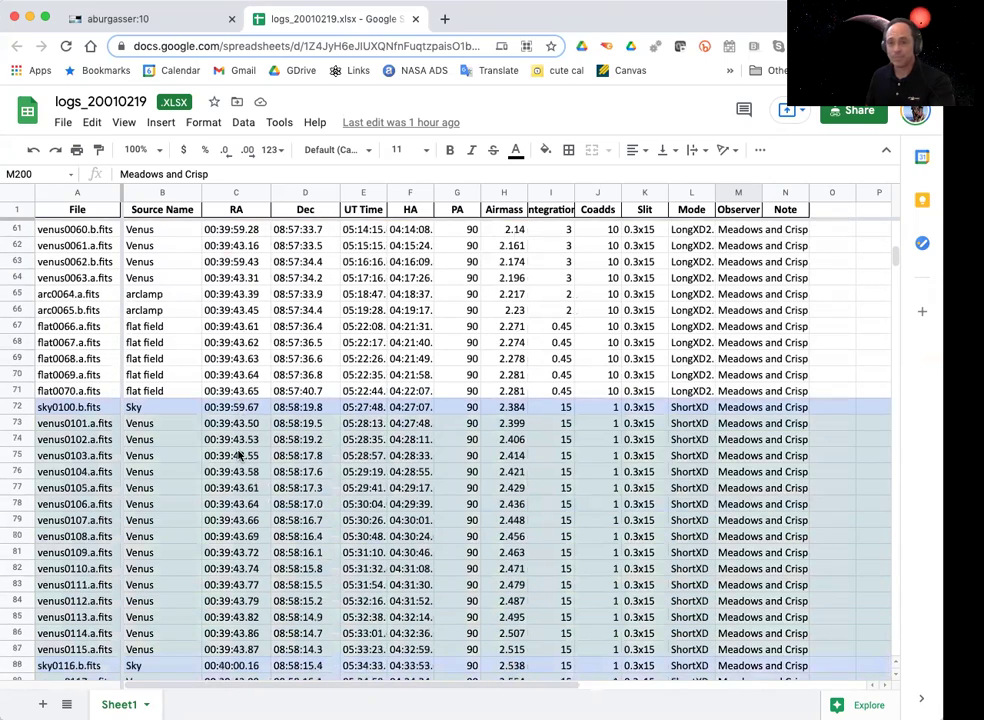
scroll(264, 440, down, 1)
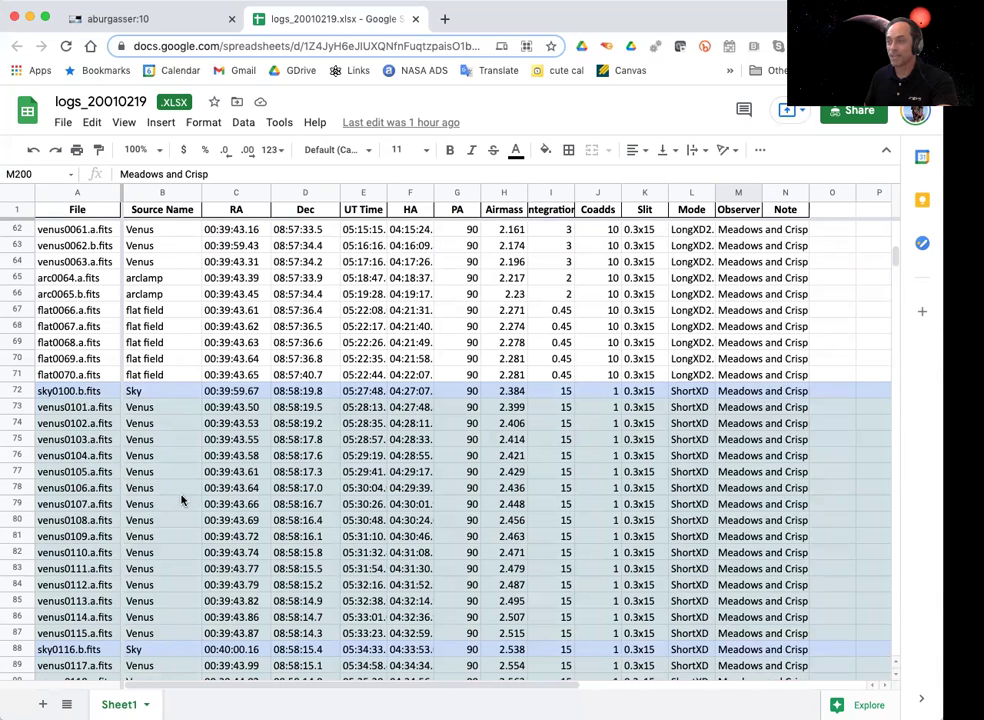
scroll(322, 502, down, 1)
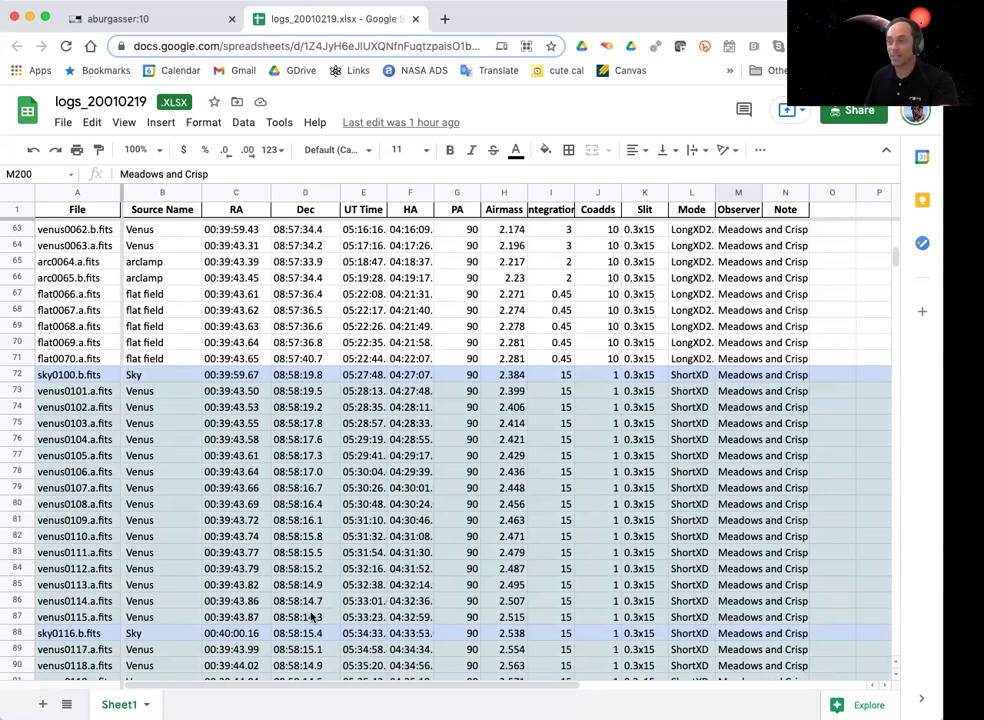
scroll(312, 617, down, 2)
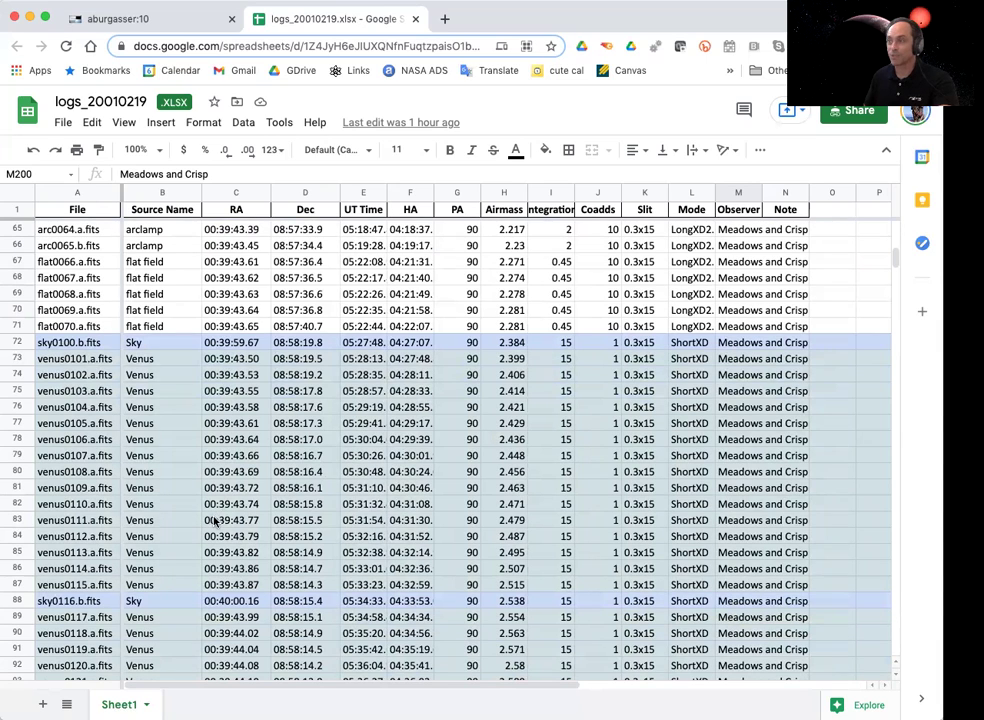
On the remote desktop, open the reductions > 20010219 folder in the file manager
click(120, 18)
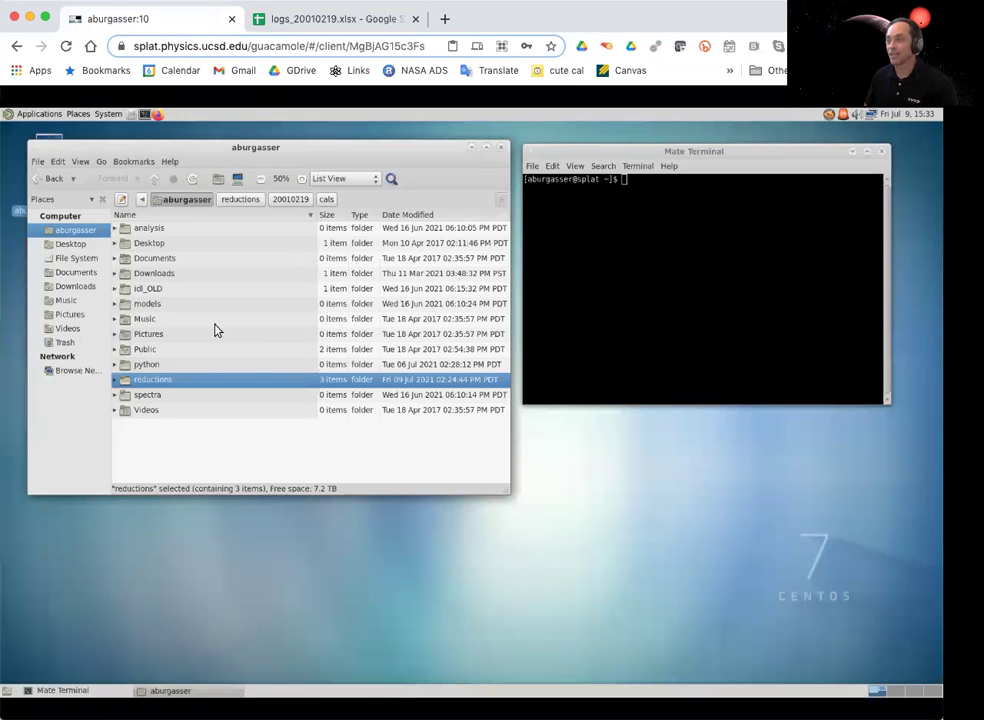
double_click(128, 385)
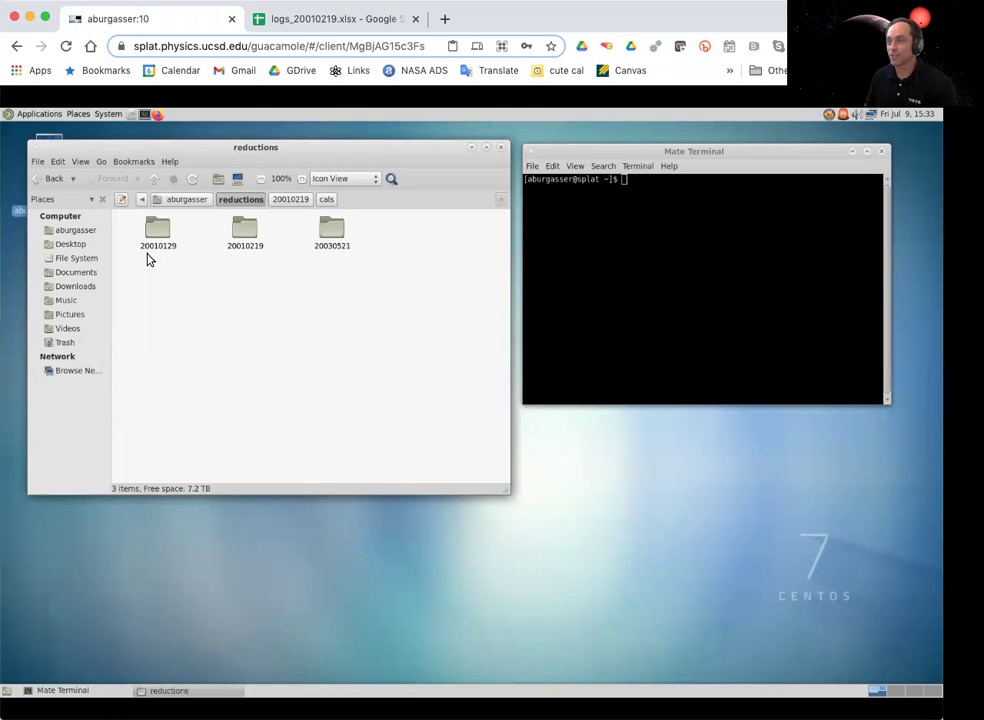
double_click(245, 235)
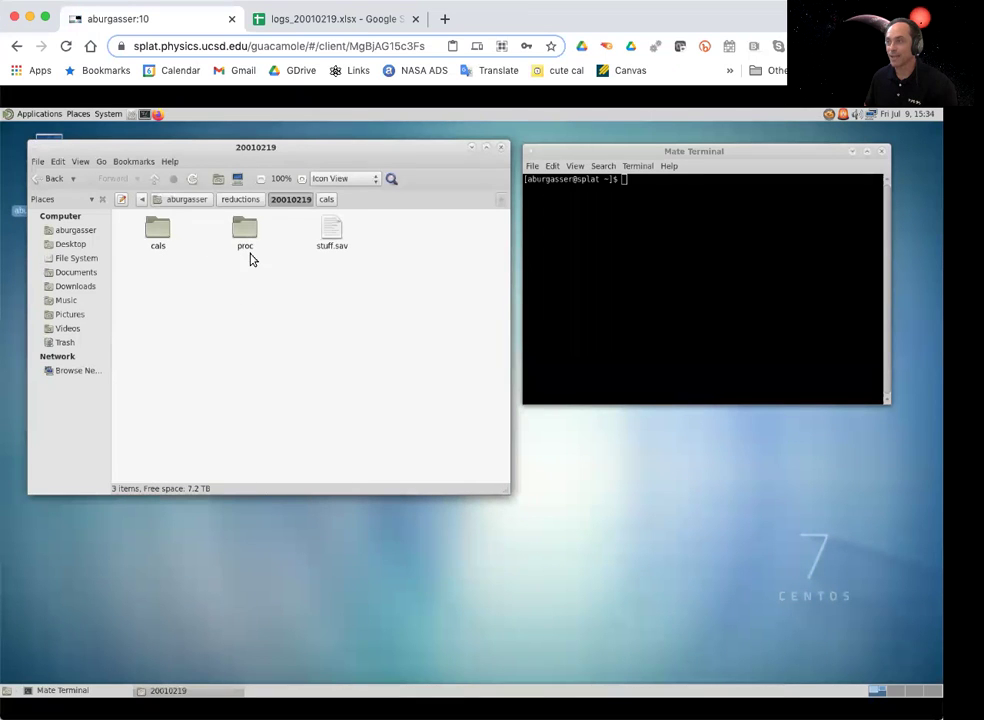
In MATE Terminal, cd into reductions/20010219, list its contents, and start IDL
click(699, 275)
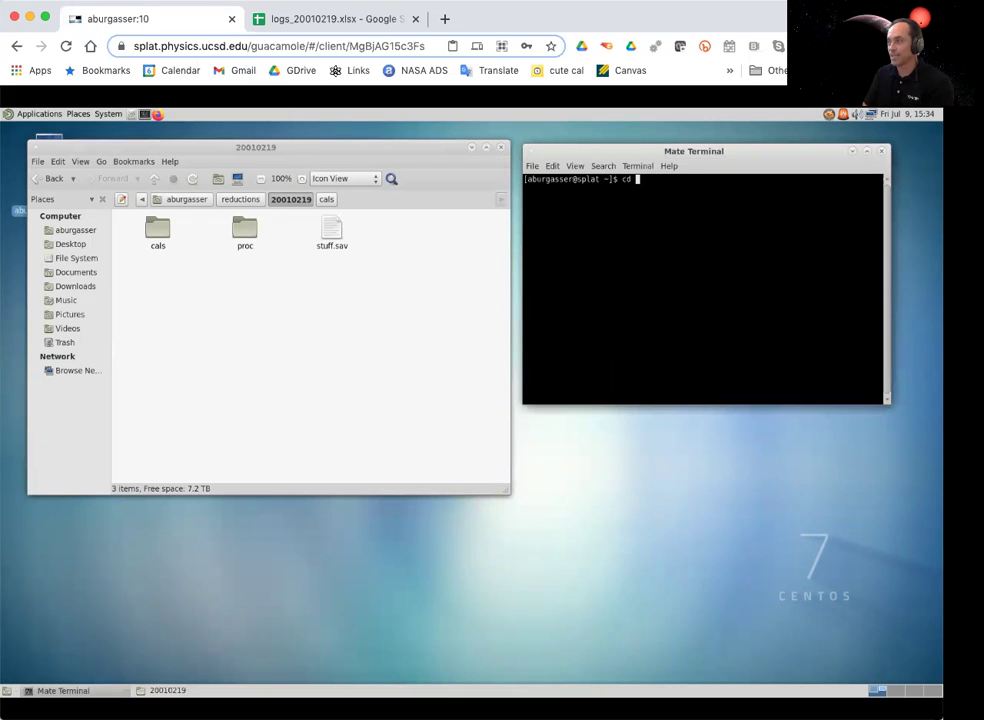
text(cd red)
key(Tab)
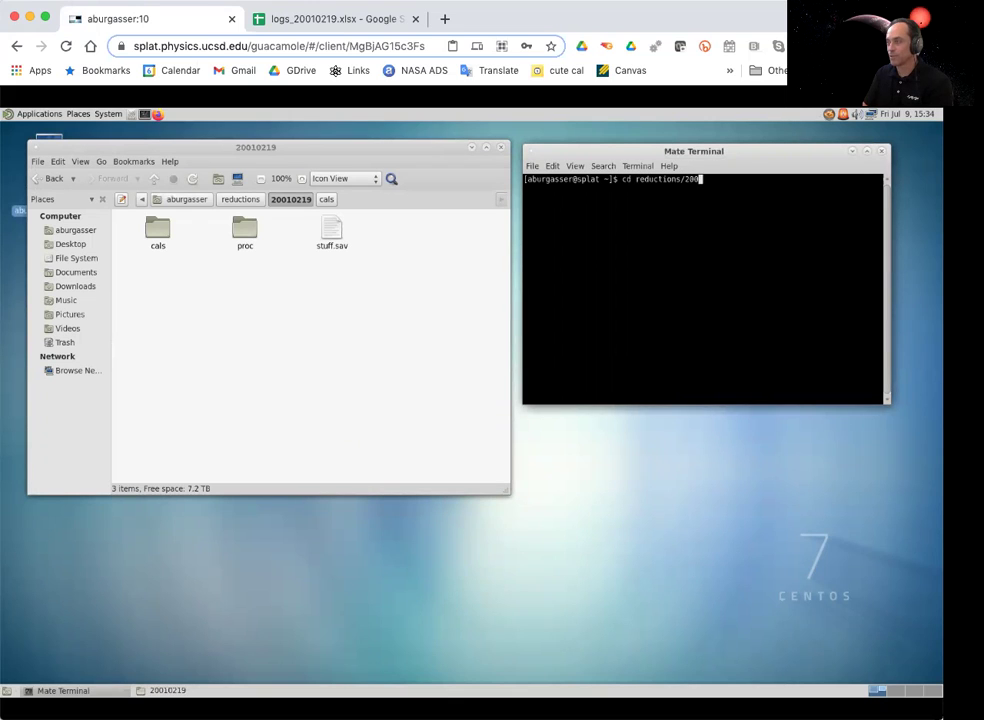
key(Return)
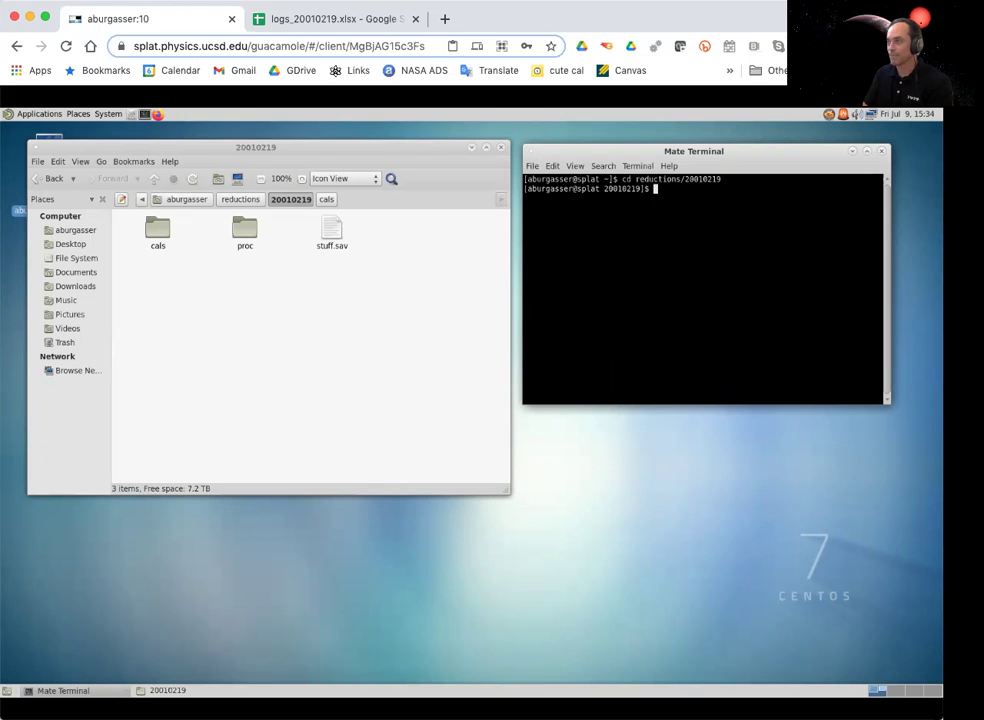
key(Return)
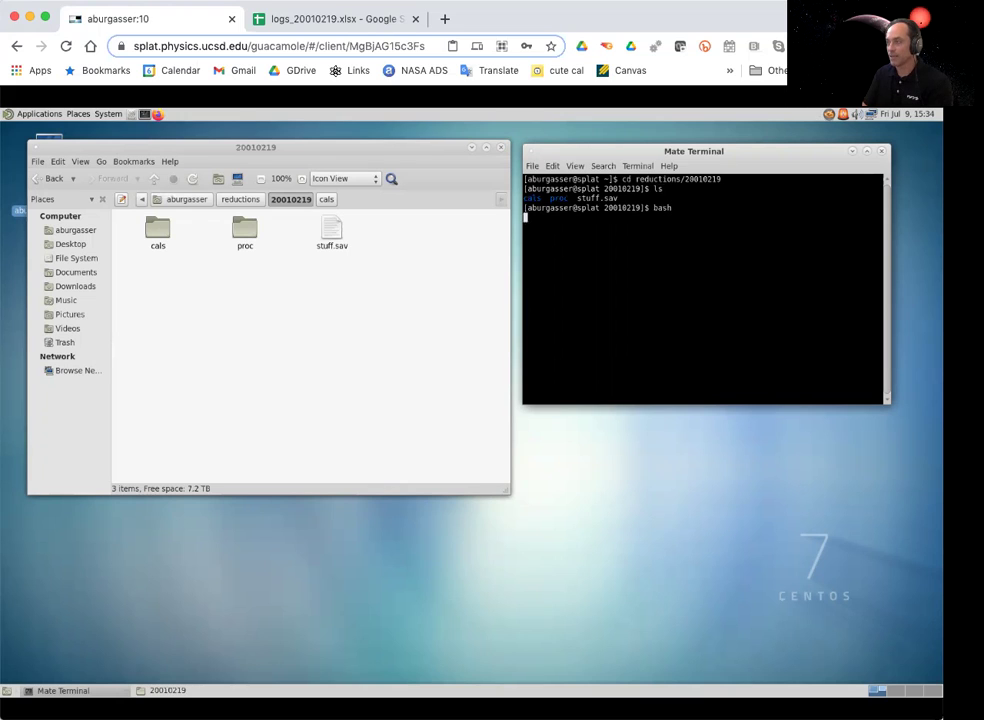
text(idl)
key(Return)
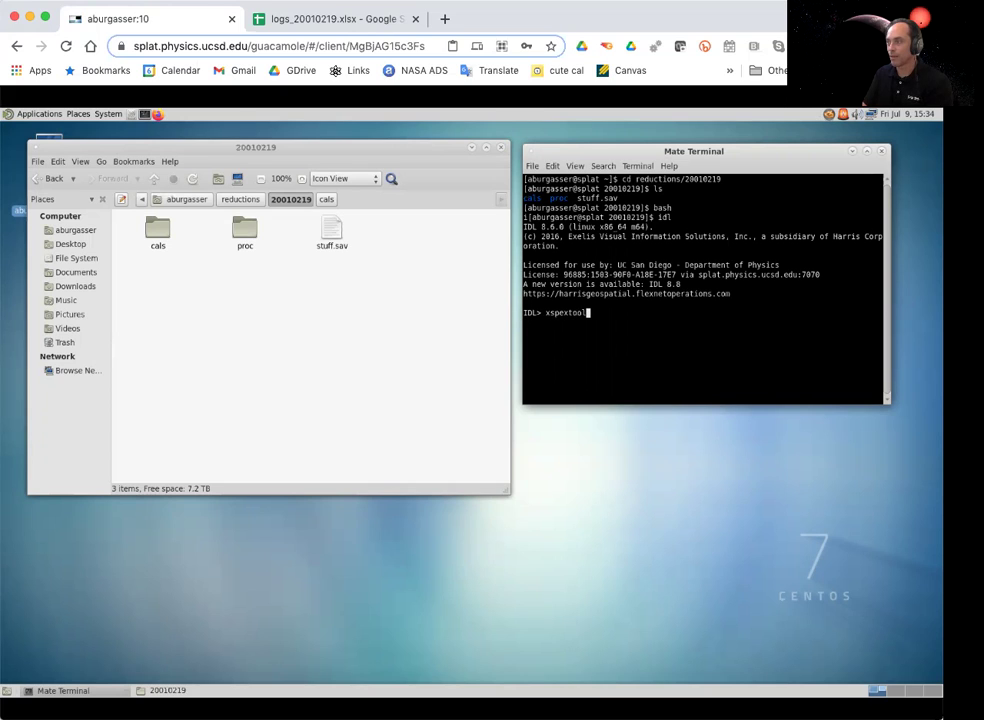
Launch xspextool, show its Combine Images panel, and return to the logs_20010219 sheet
key(Return)
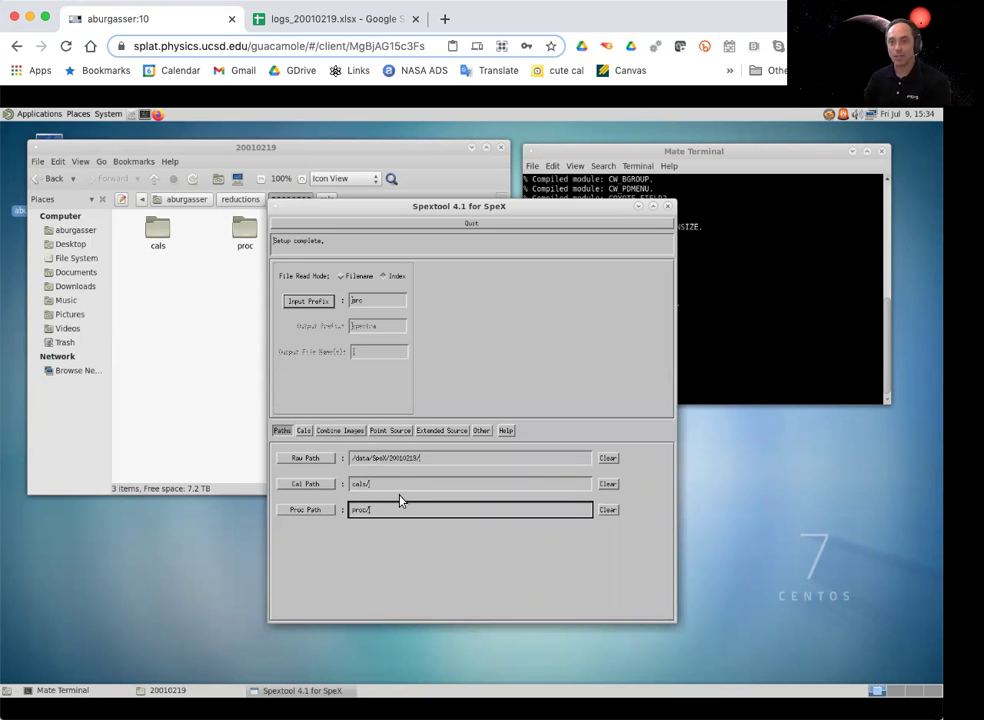
click(348, 432)
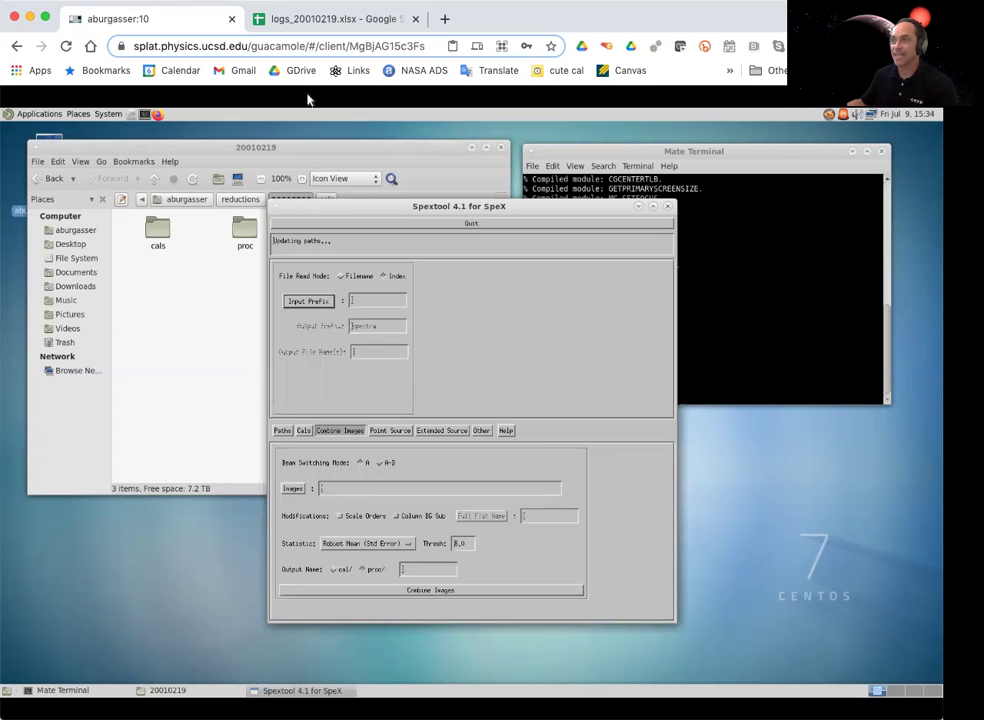
click(320, 18)
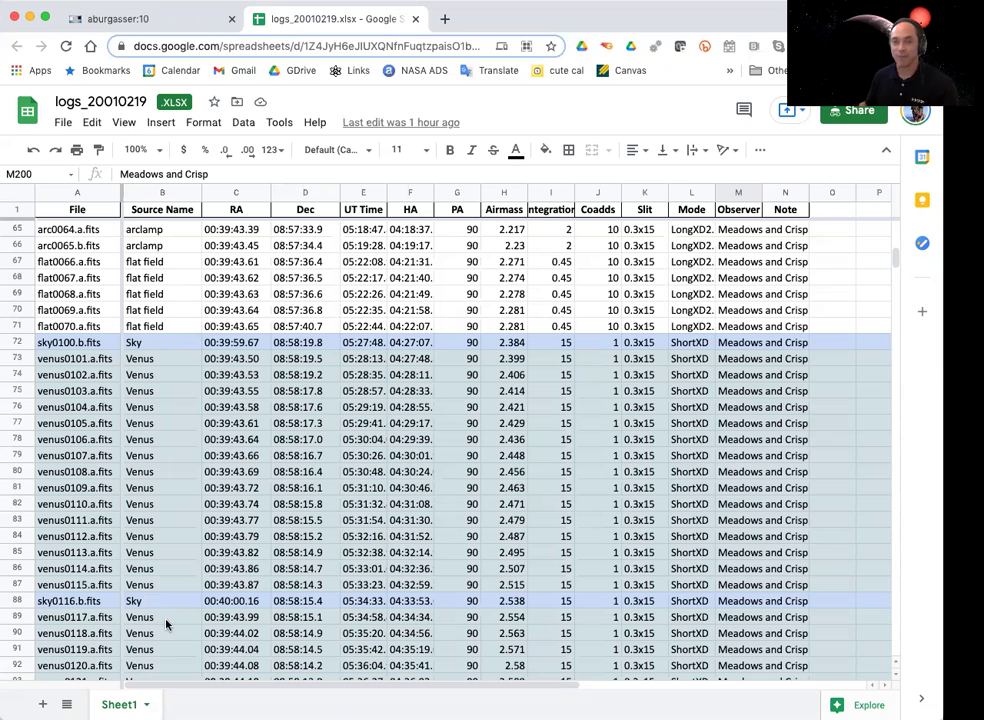
Switch read mode to Filename and select sky0100.b.fits and sky0116.b.fits for combining
click(146, 23)
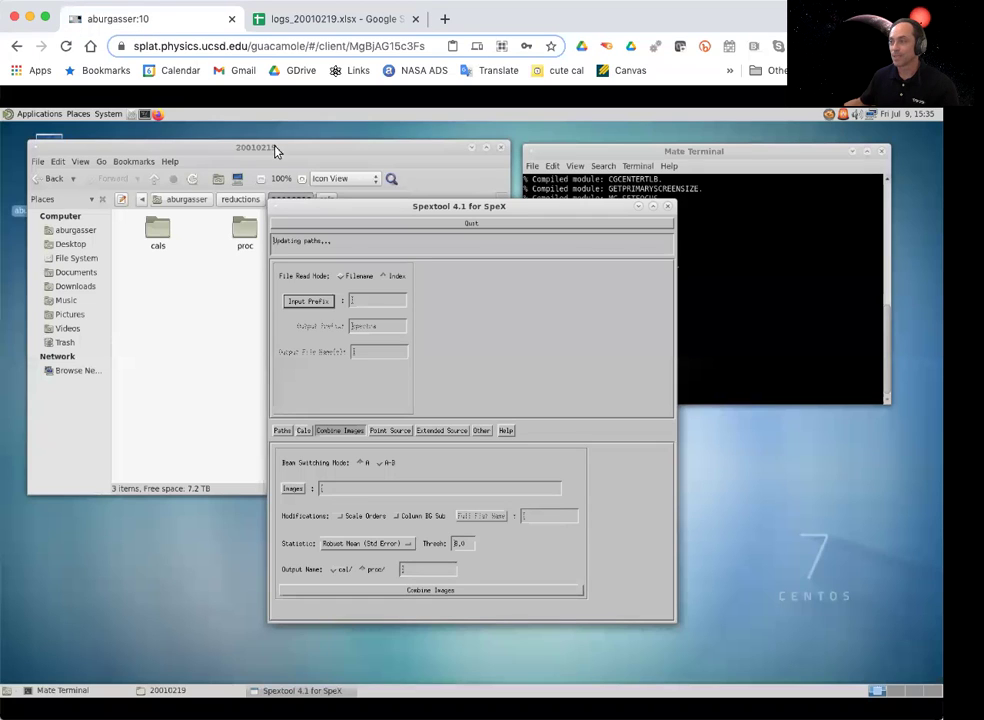
click(341, 280)
click(292, 488)
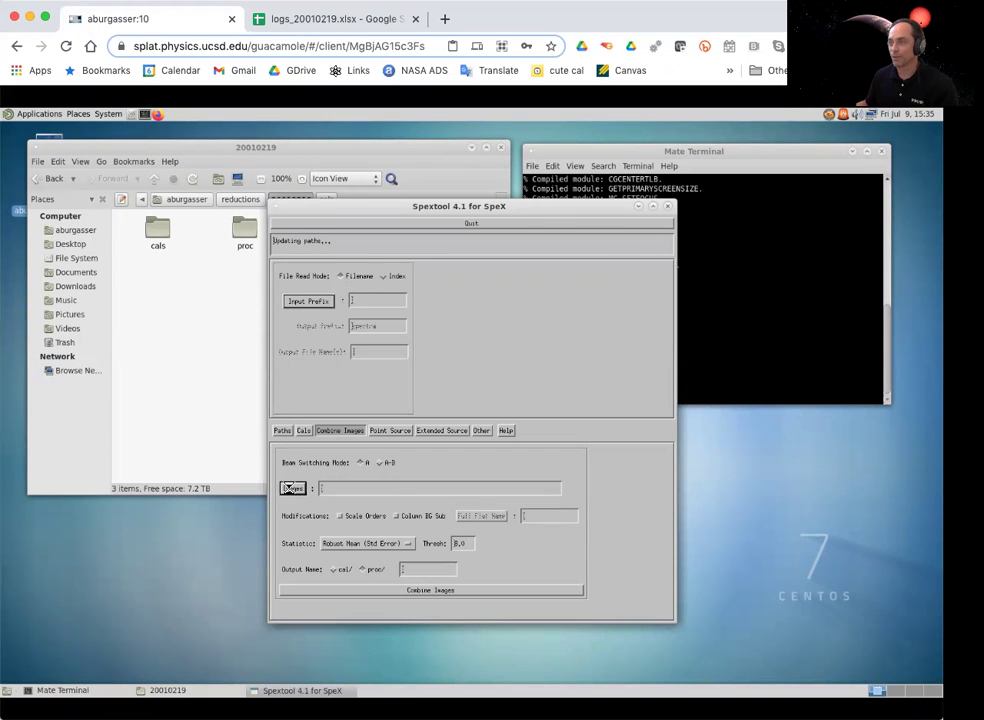
click(630, 385)
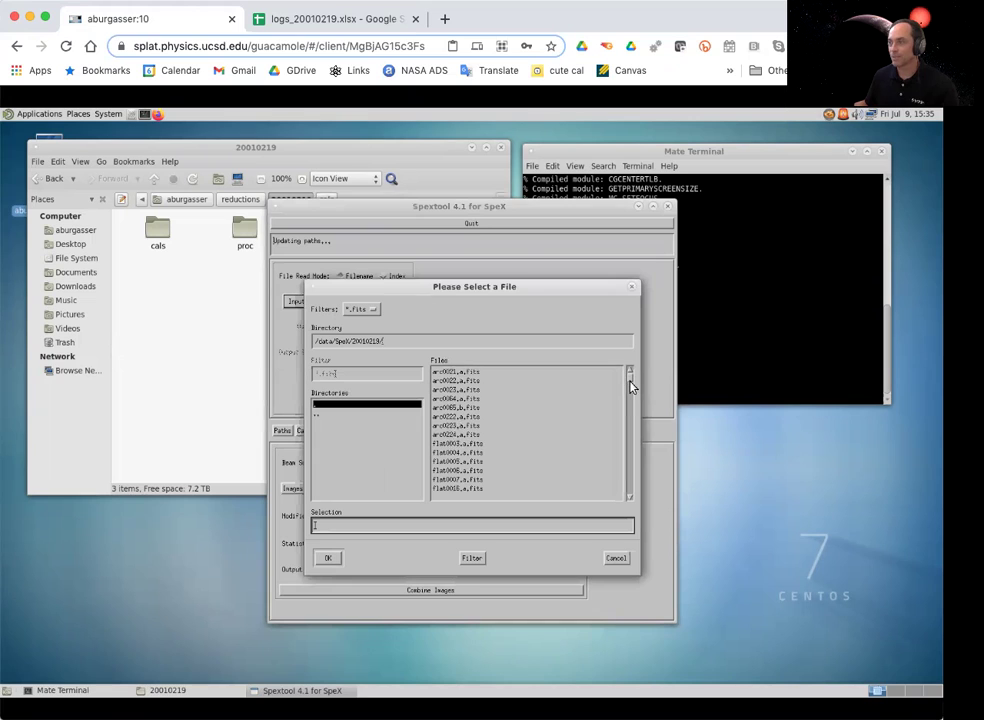
scroll(630, 397, up, 1)
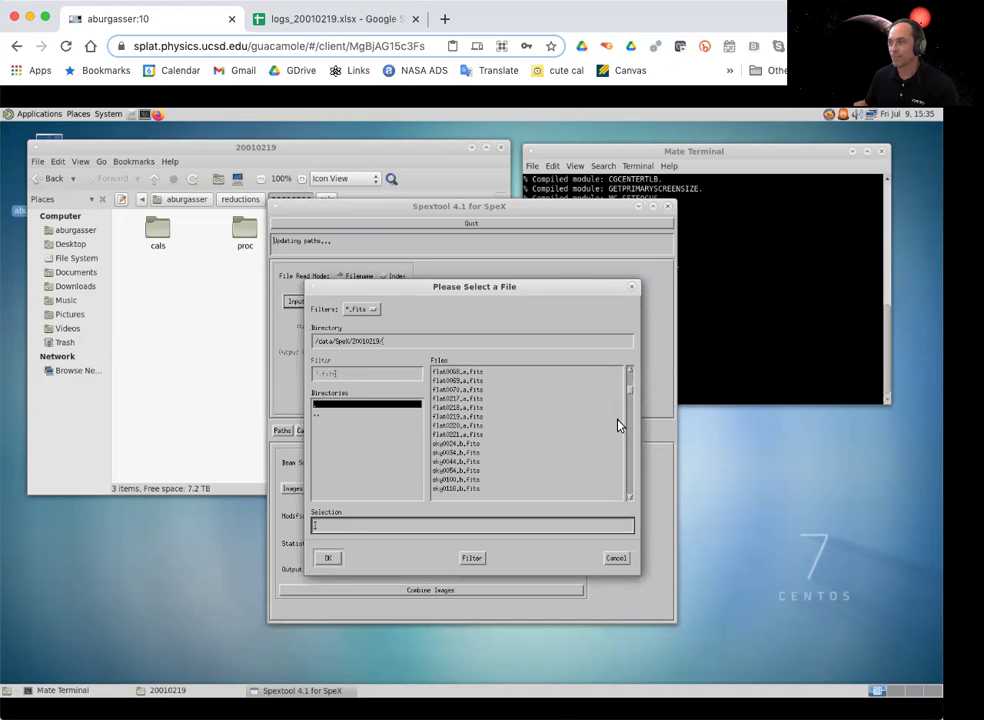
click(460, 480)
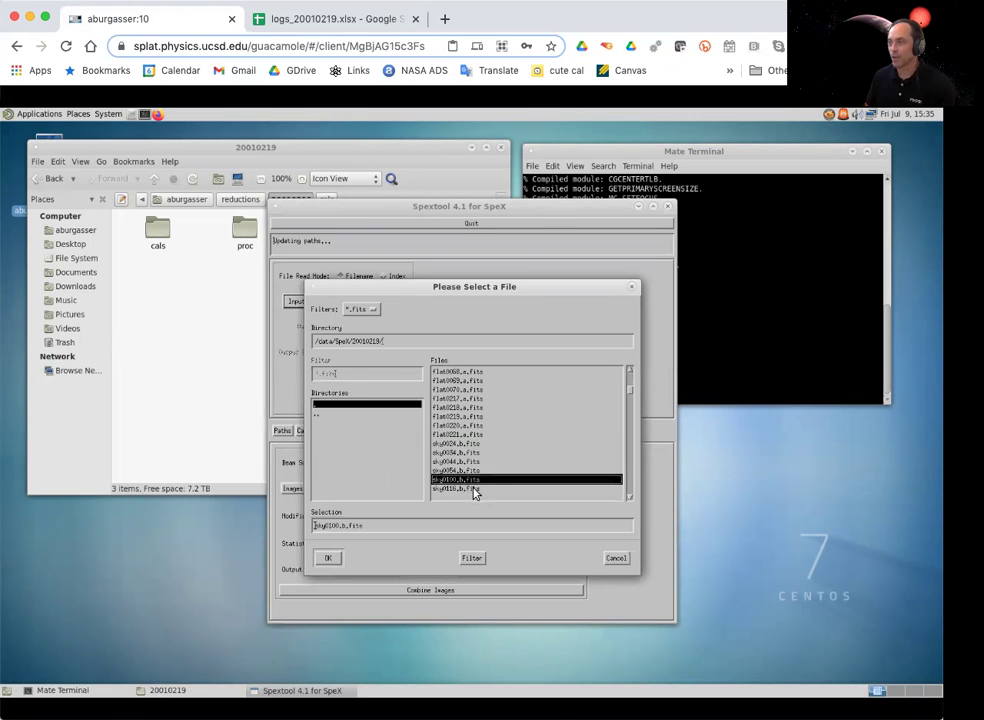
shift+click(462, 489)
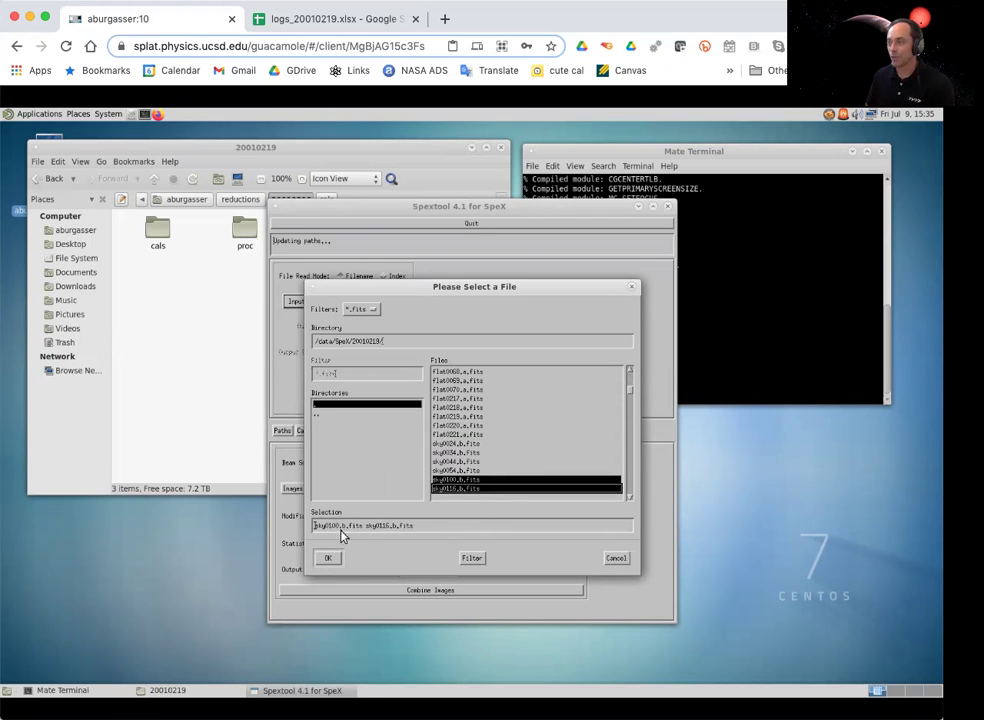
click(327, 557)
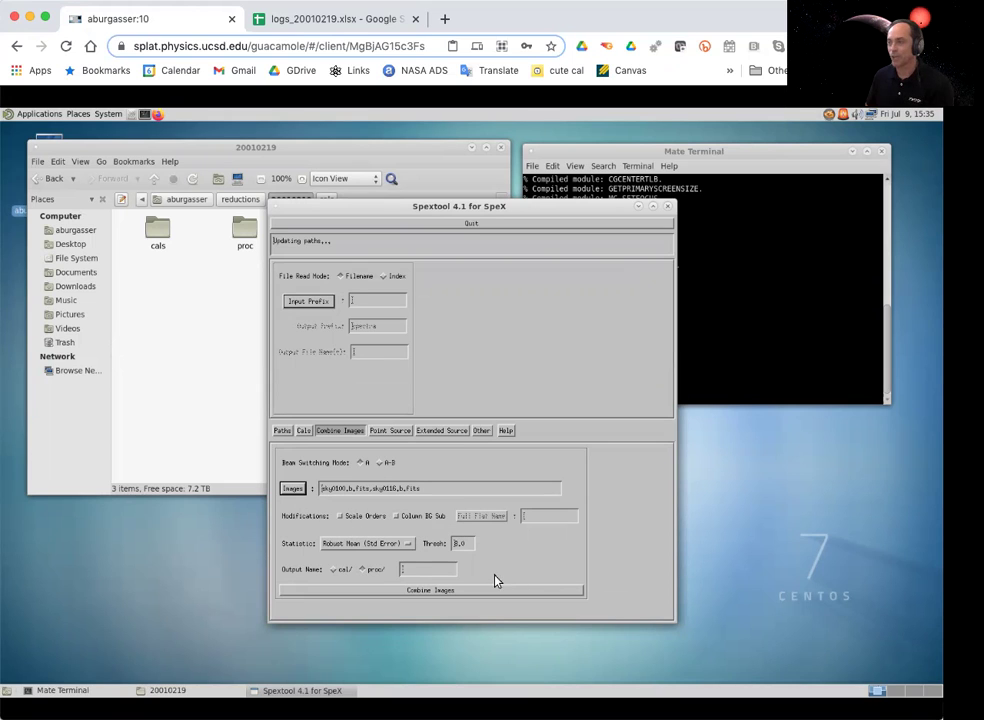
Combine the two sky frames into cal/ as the sky100-116 image
click(333, 571)
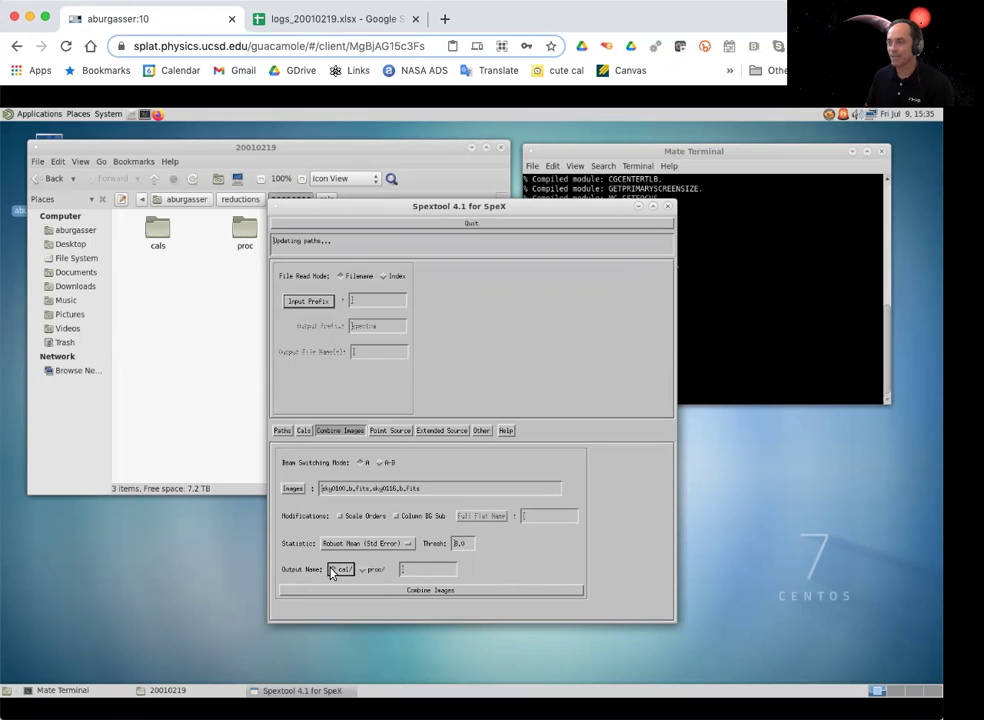
click(421, 571)
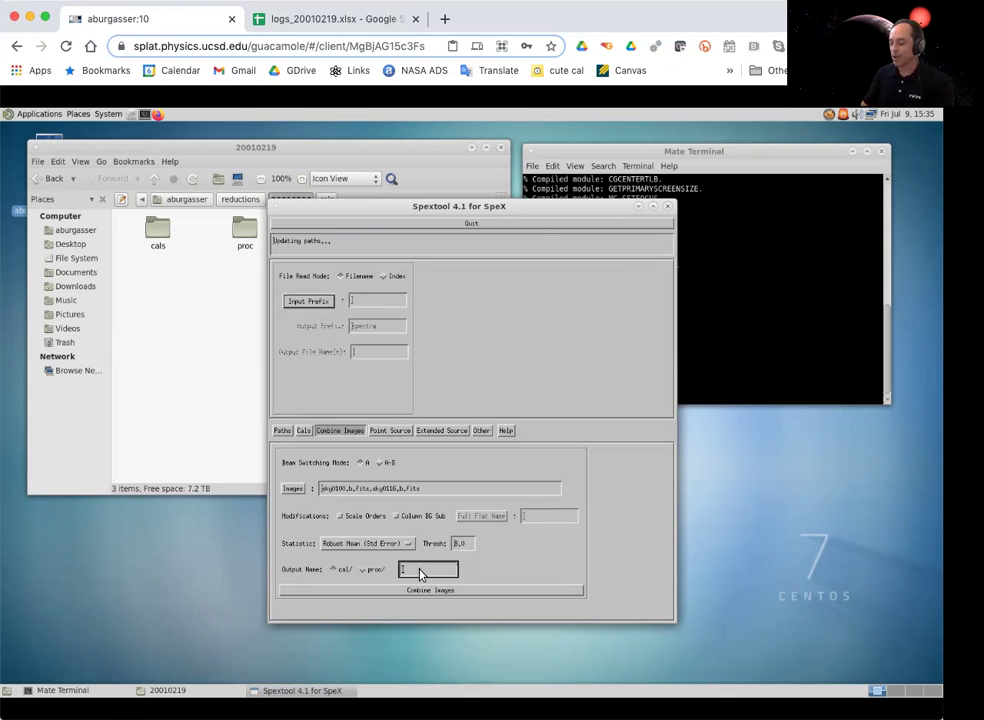
text(sky100)
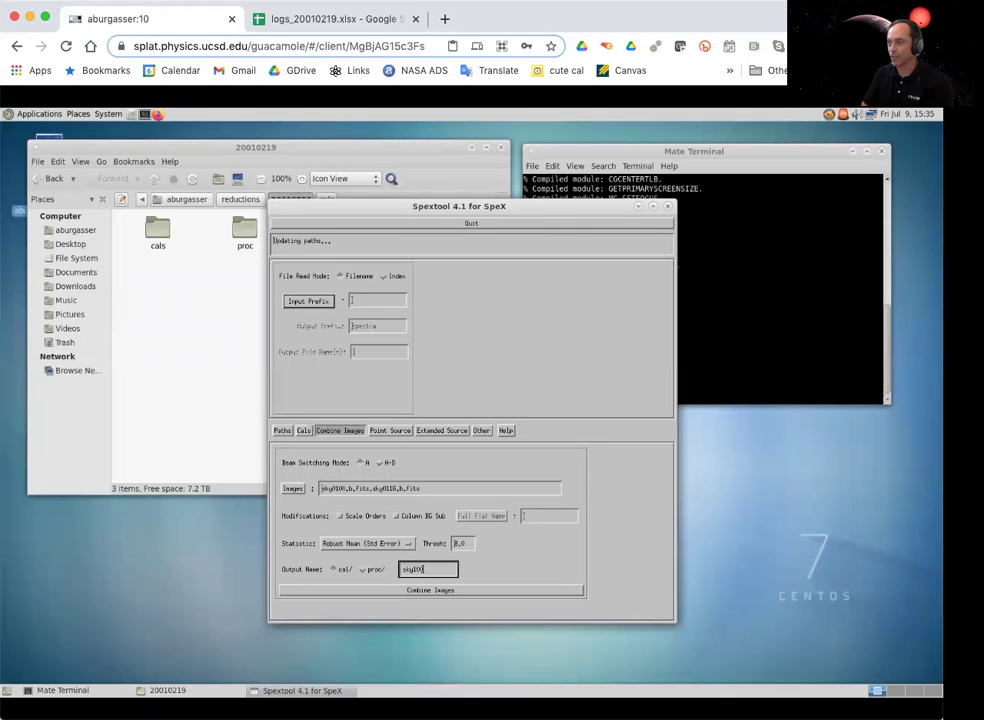
text(-118)
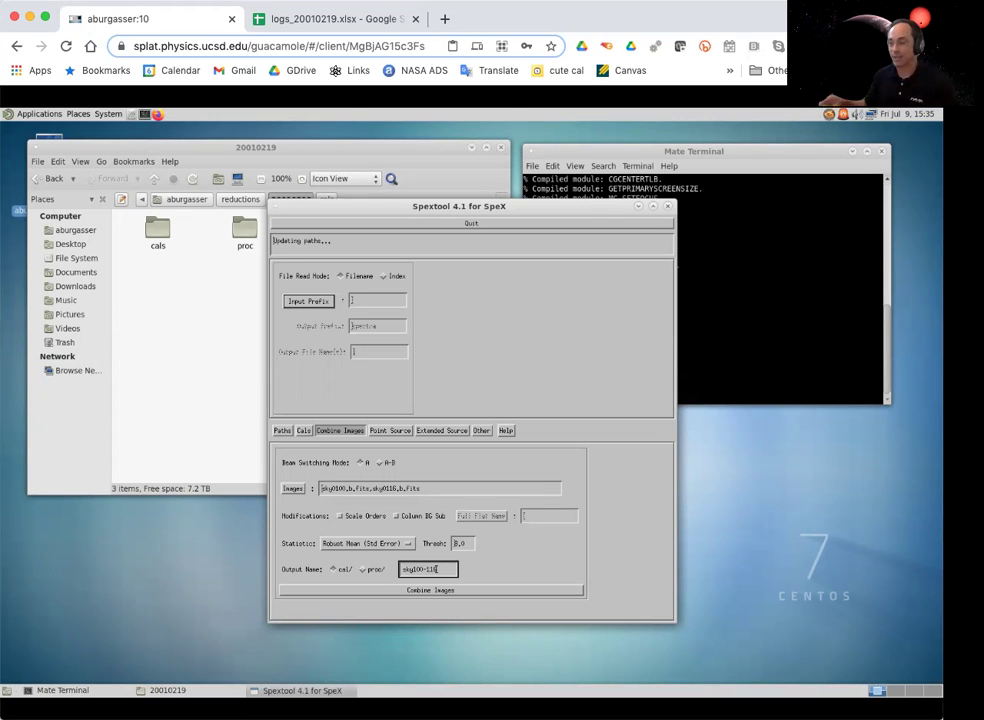
click(420, 591)
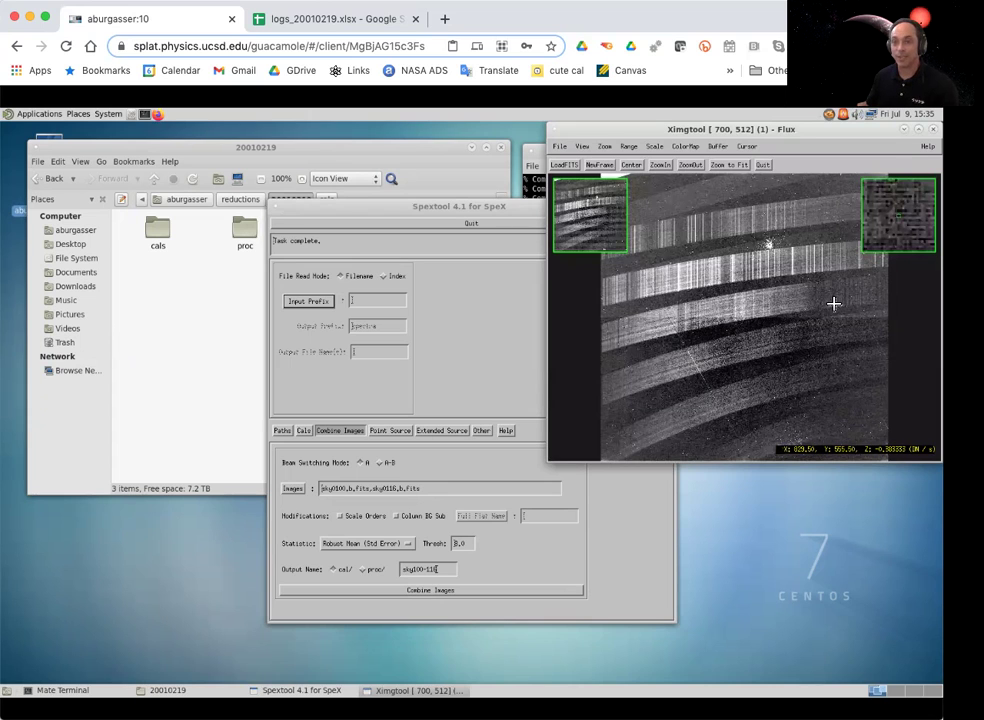
In Extended Source mode, read files by Index with prefix venus and target image 101
click(500, 373)
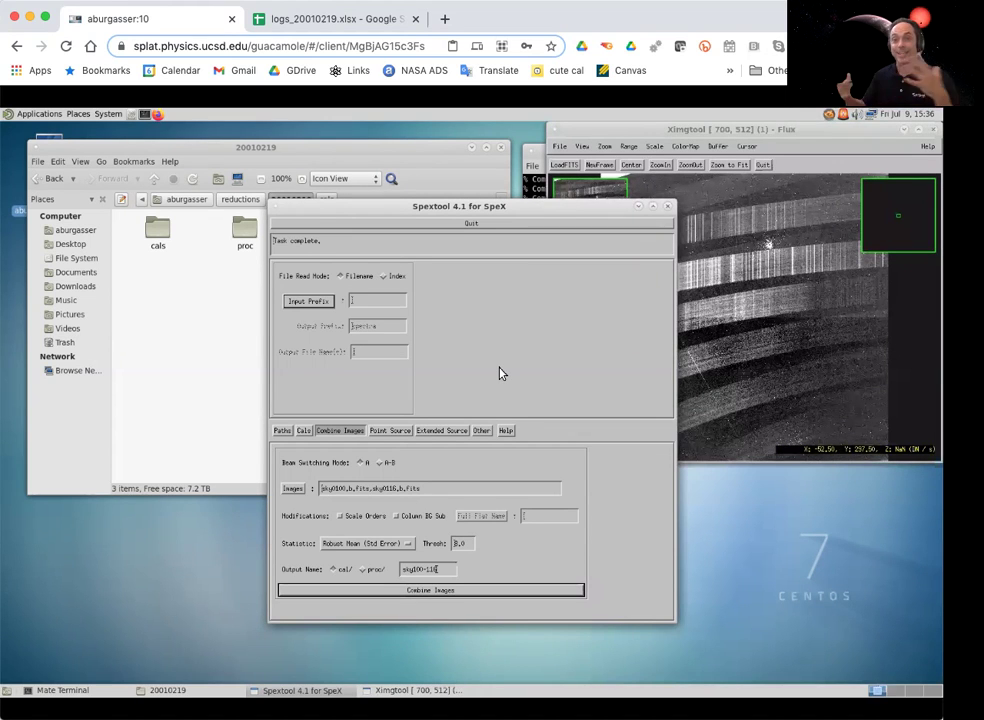
click(440, 431)
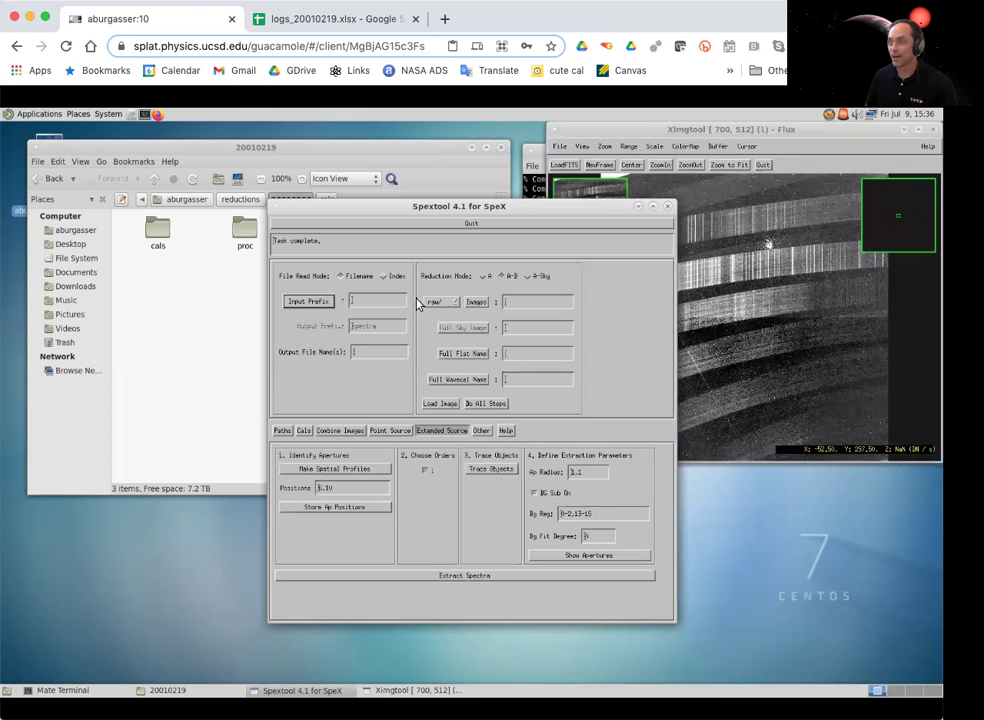
click(390, 279)
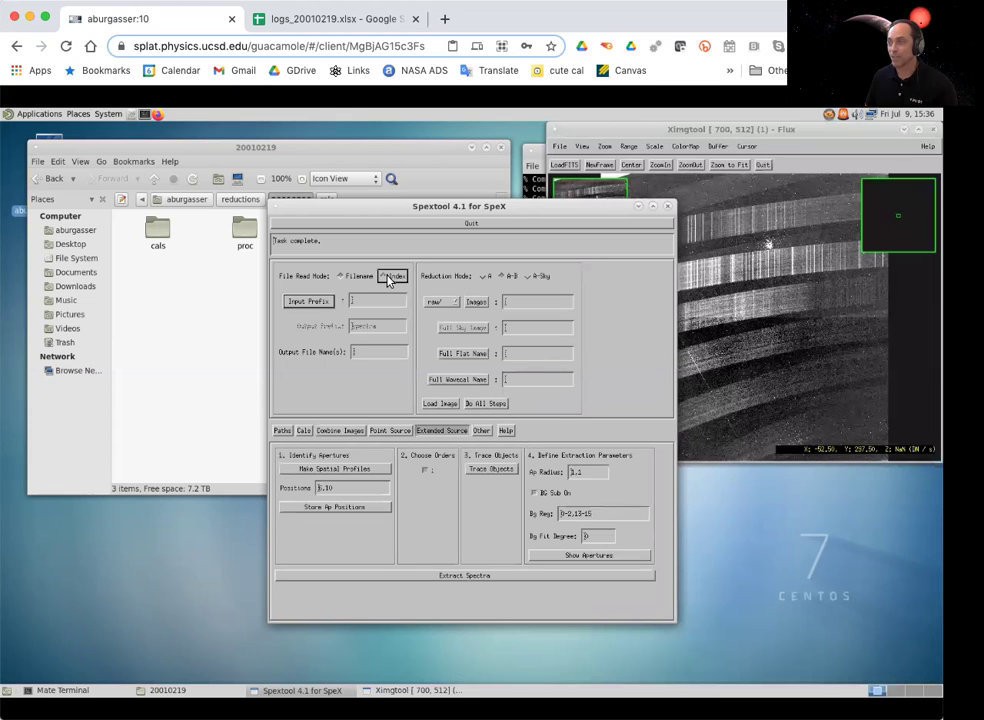
click(309, 301)
click(345, 350)
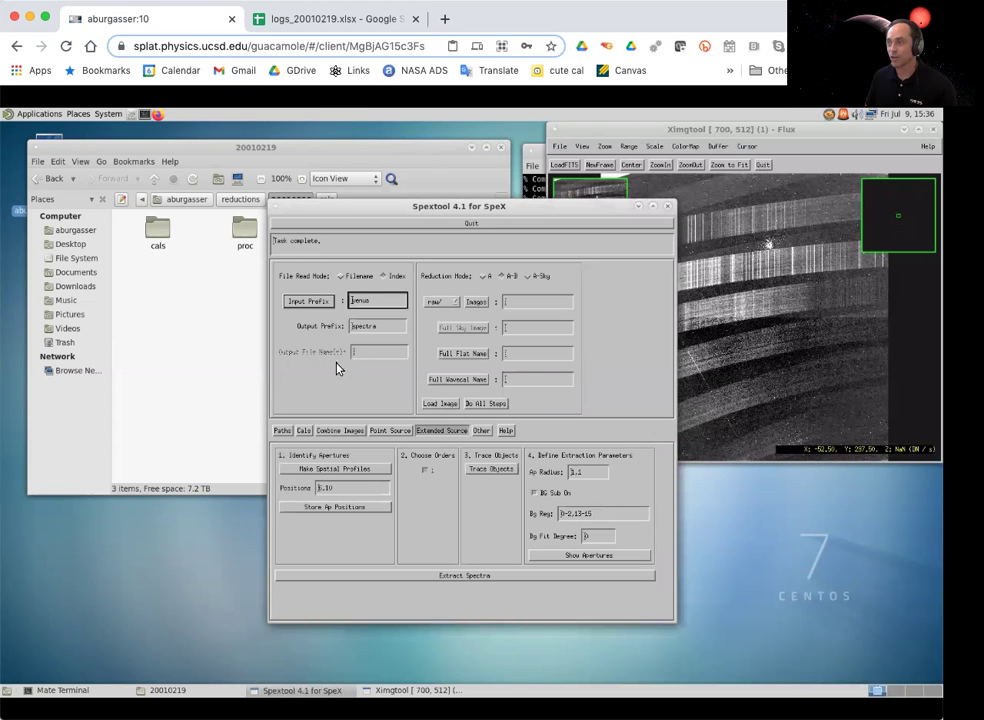
click(285, 19)
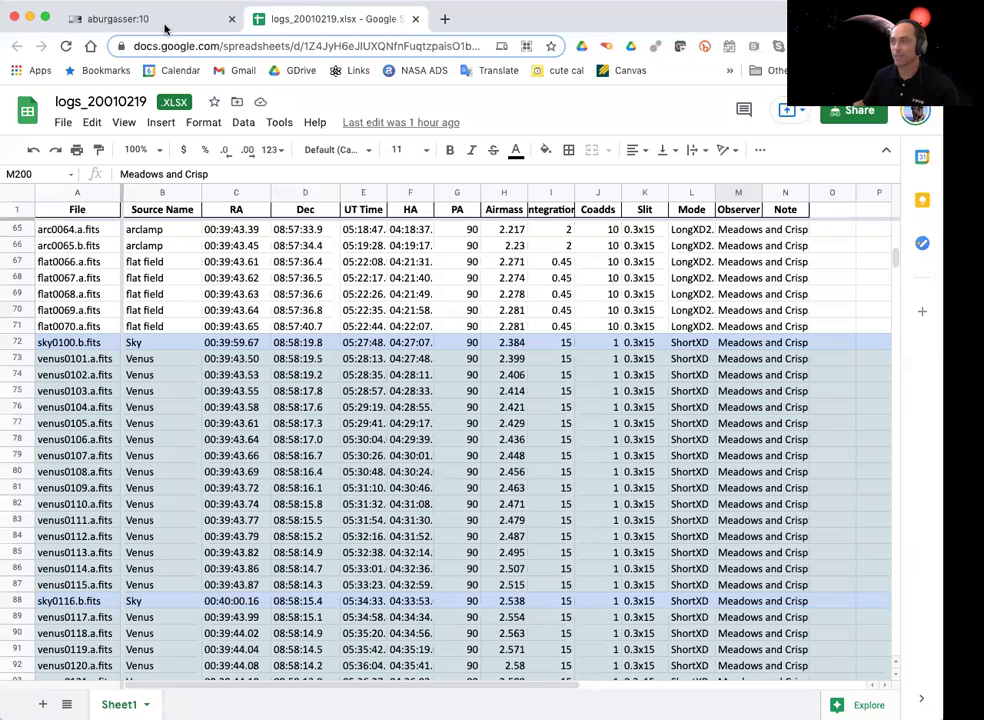
click(125, 19)
click(519, 305)
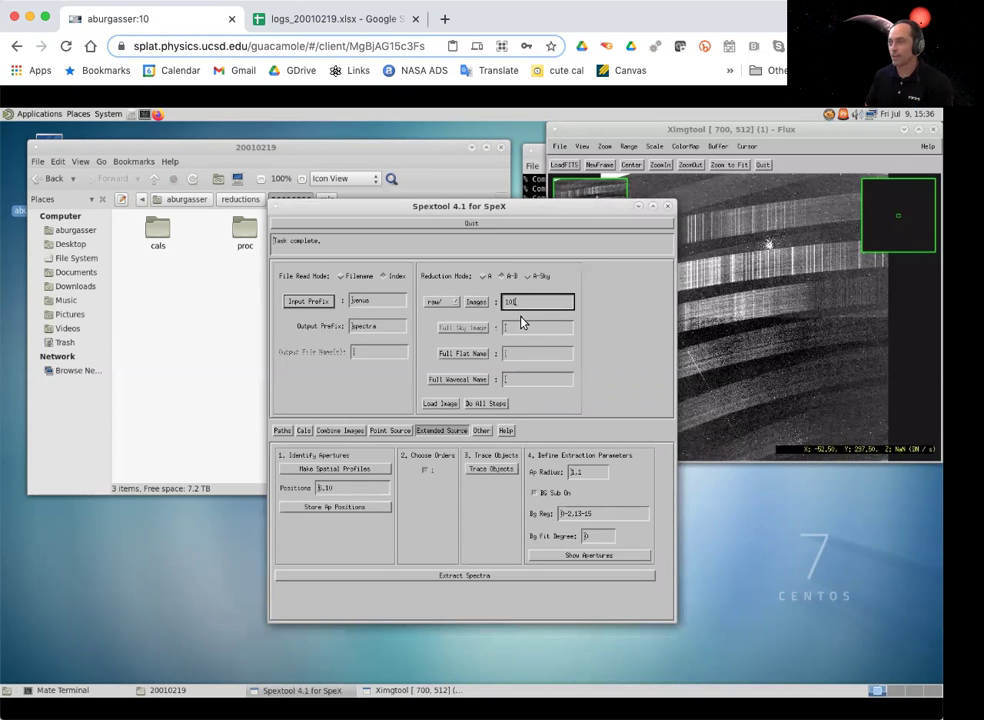
Select flat217-221.fits and wavecal222-224.fits, switch to A-Sky, and use sky100-116.fits as sky
click(460, 355)
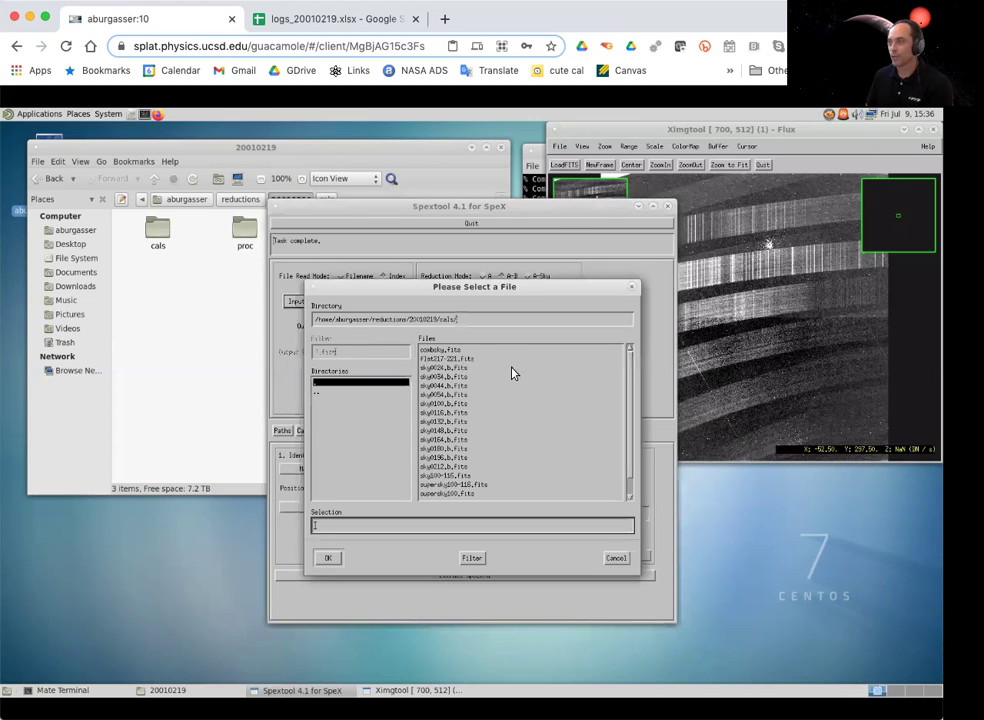
double_click(450, 359)
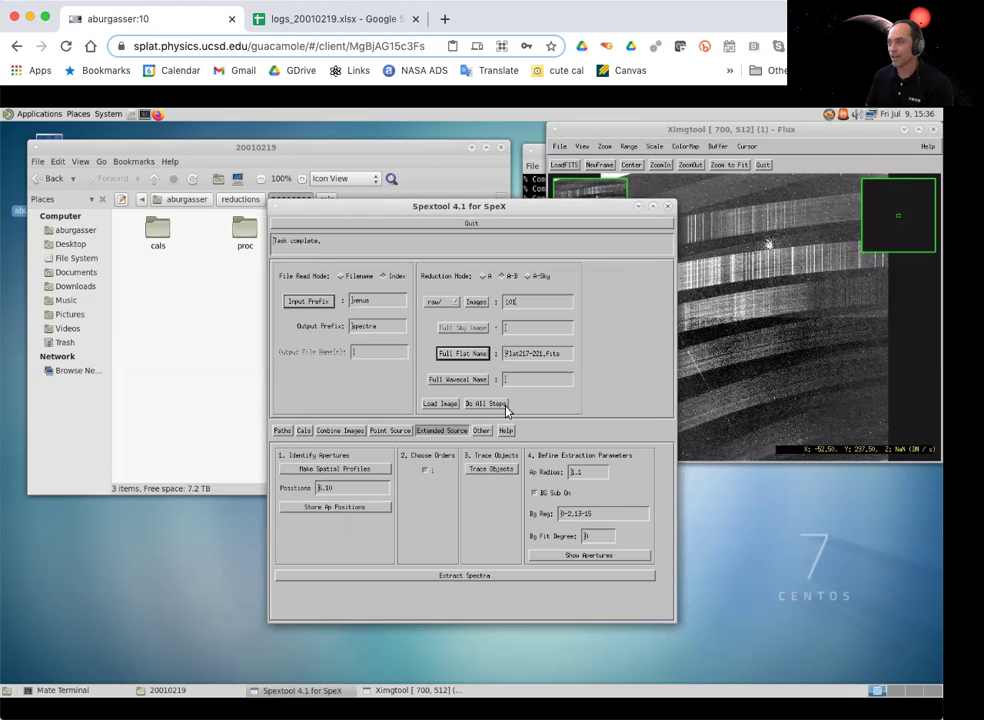
click(464, 381)
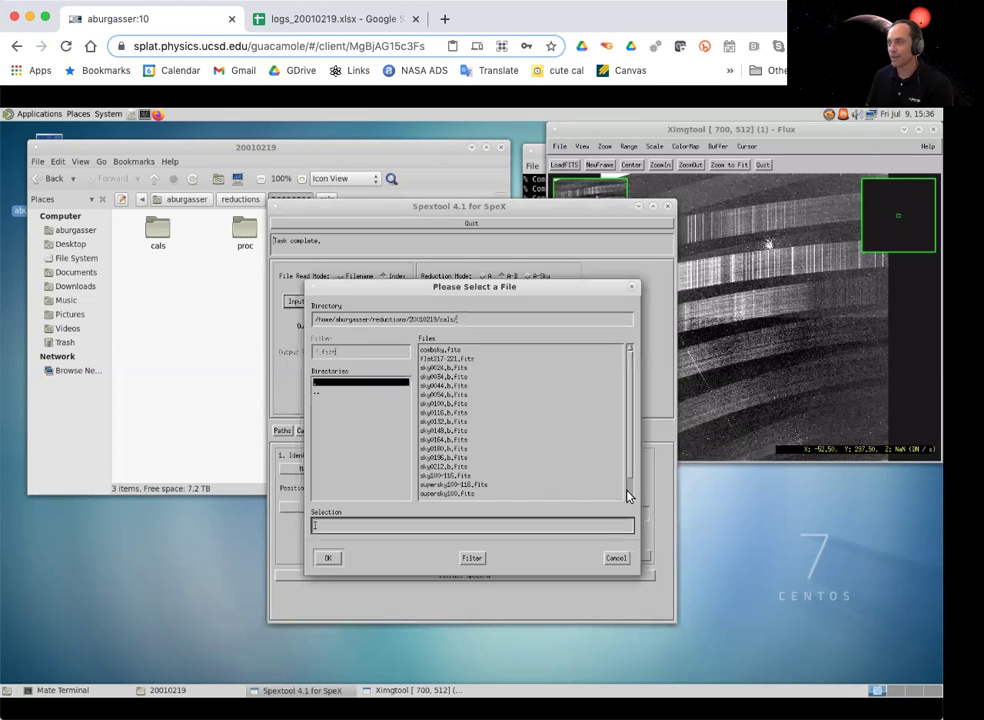
double_click(455, 494)
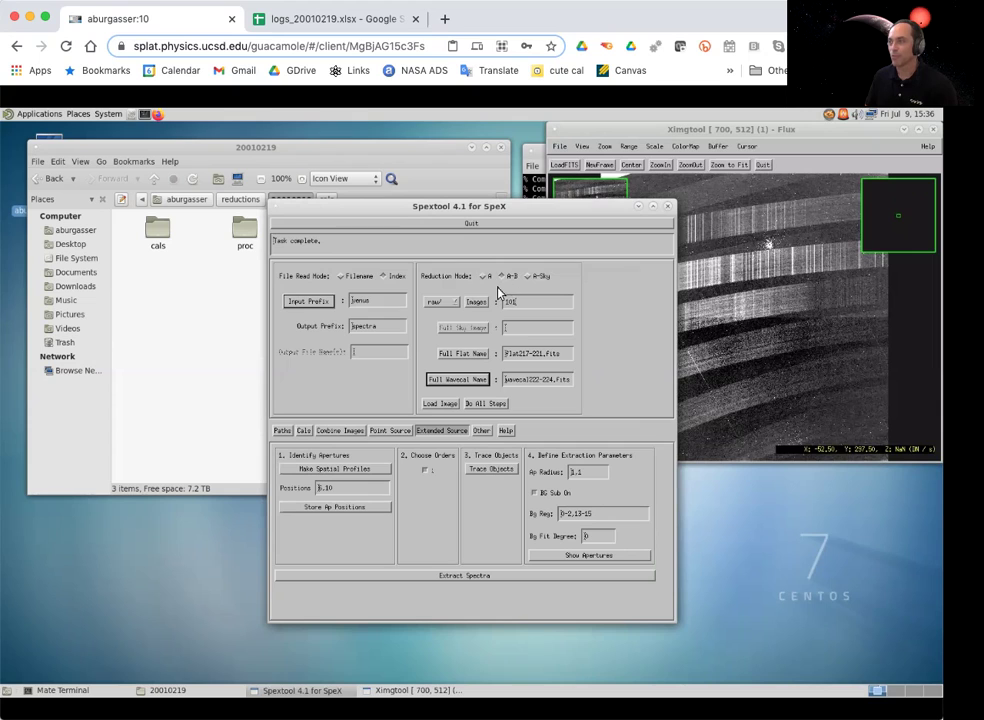
click(532, 275)
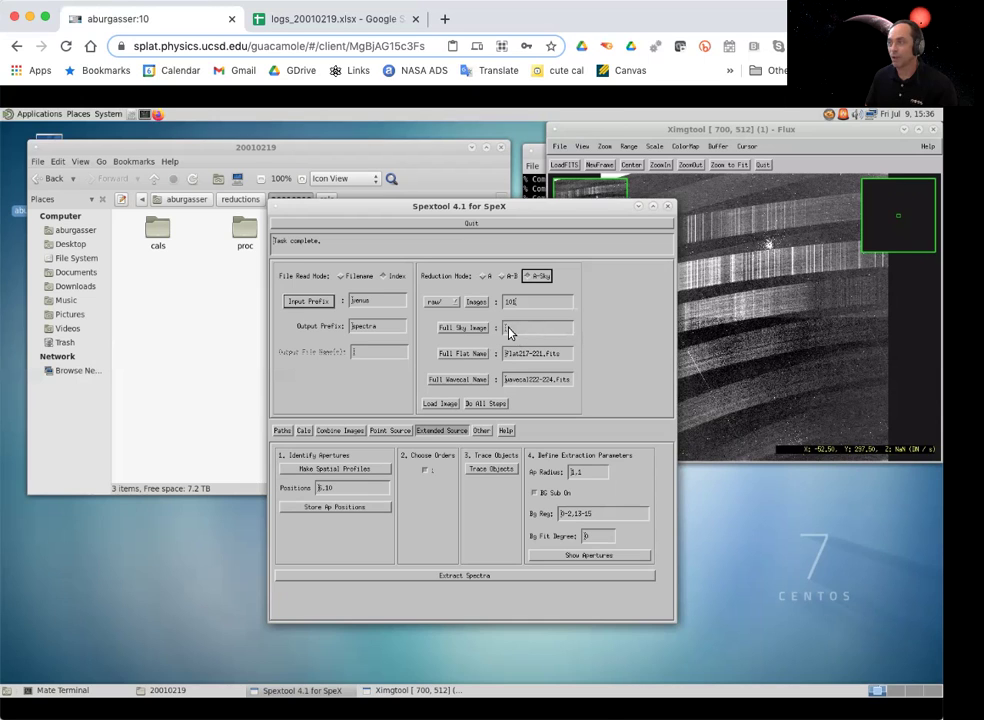
click(463, 335)
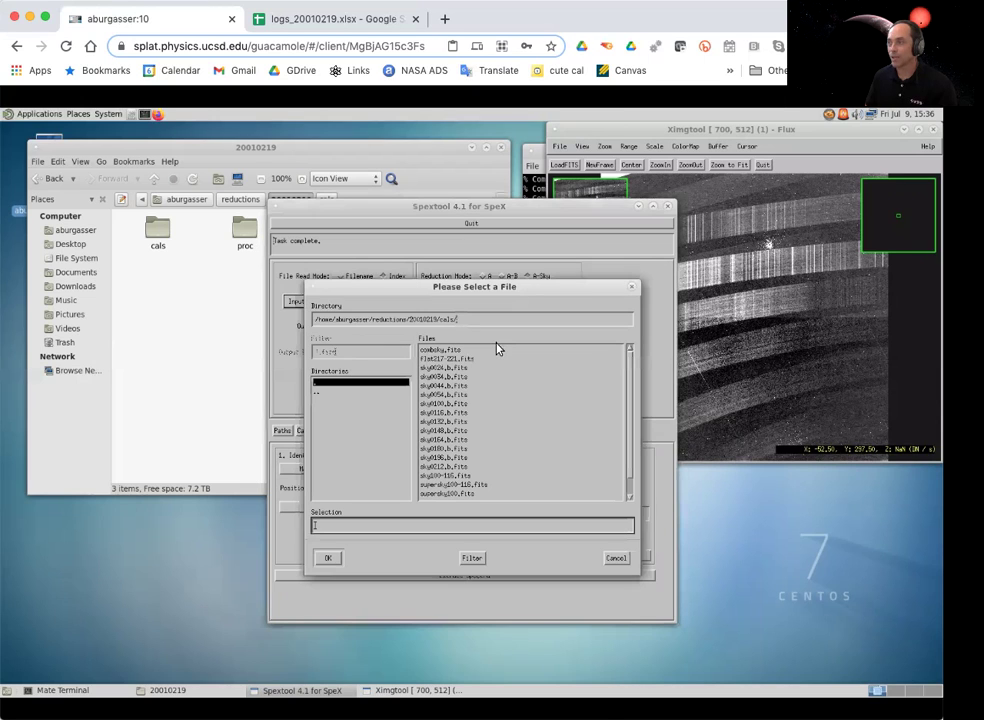
double_click(440, 478)
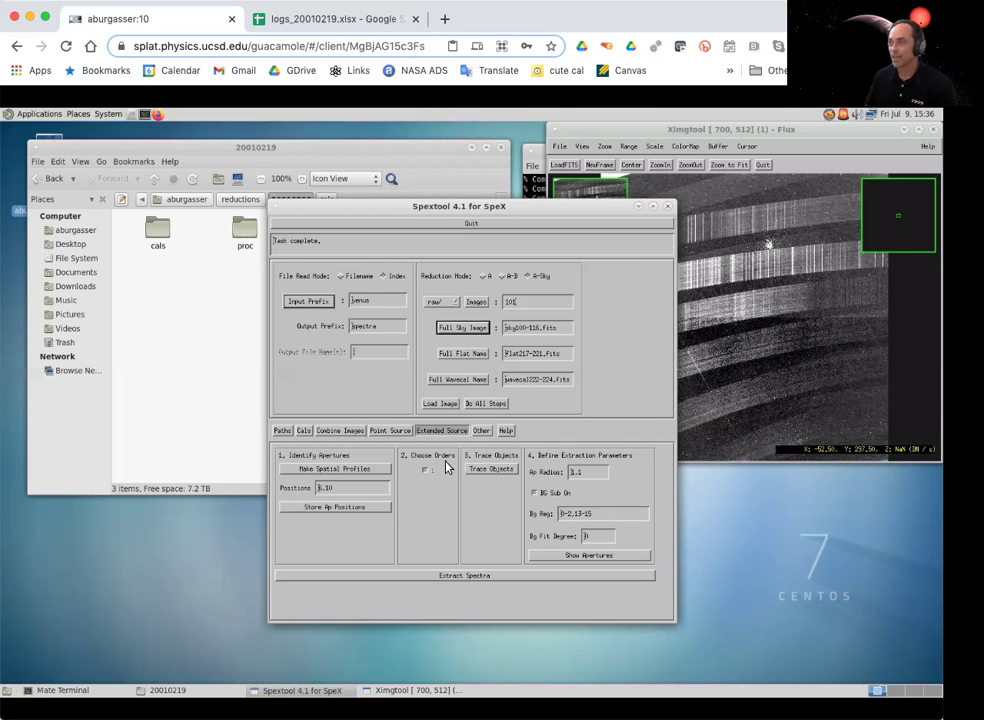
Load the venus0101 image and make its spatial profiles
click(441, 404)
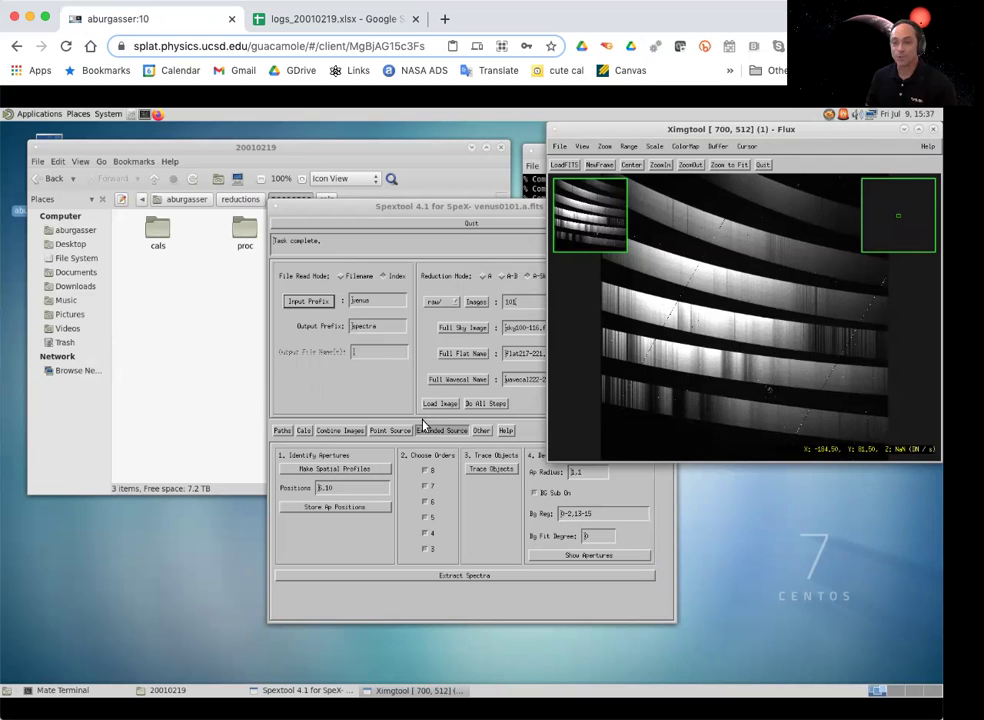
click(360, 470)
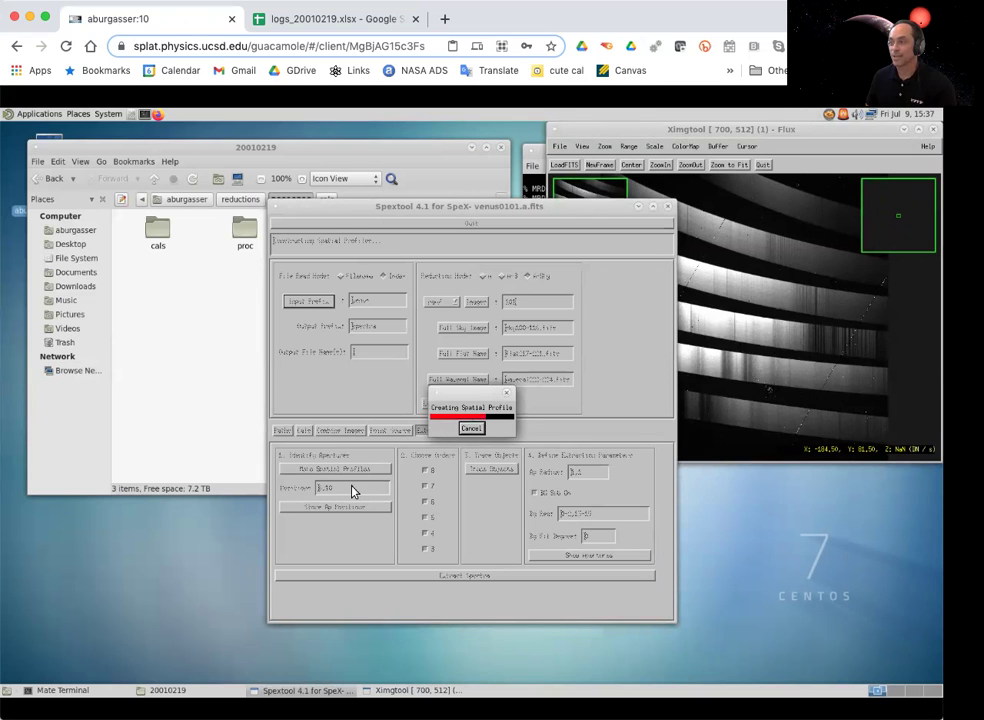
click(425, 204)
drag(425, 204, 558, 201)
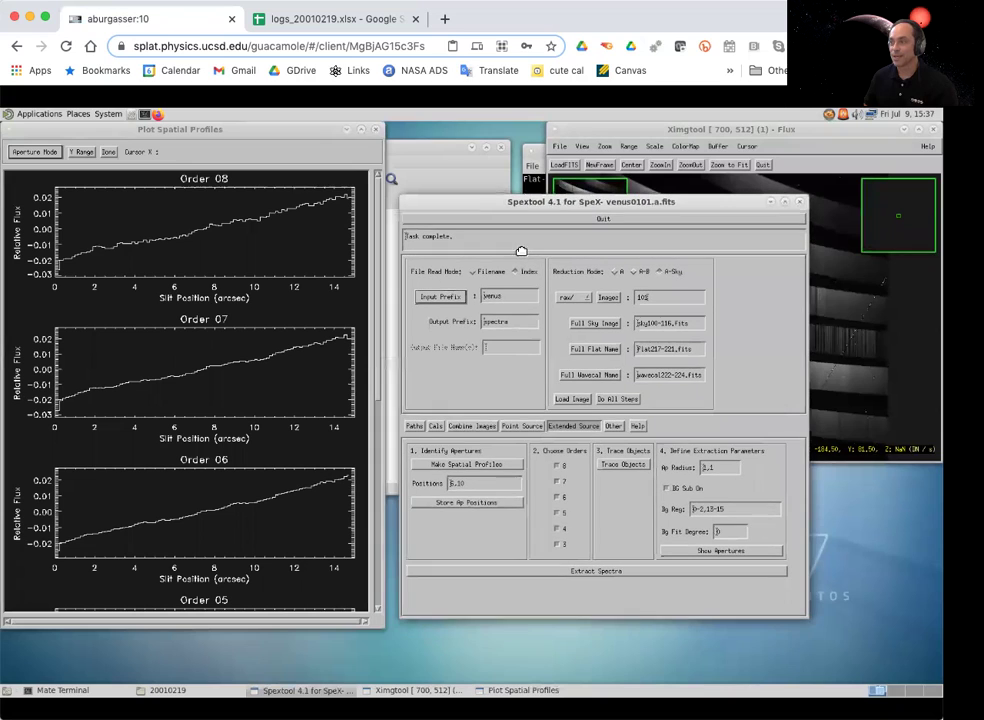
Store the aperture position at 7.5 arcsec and trace it along every order
click(305, 241)
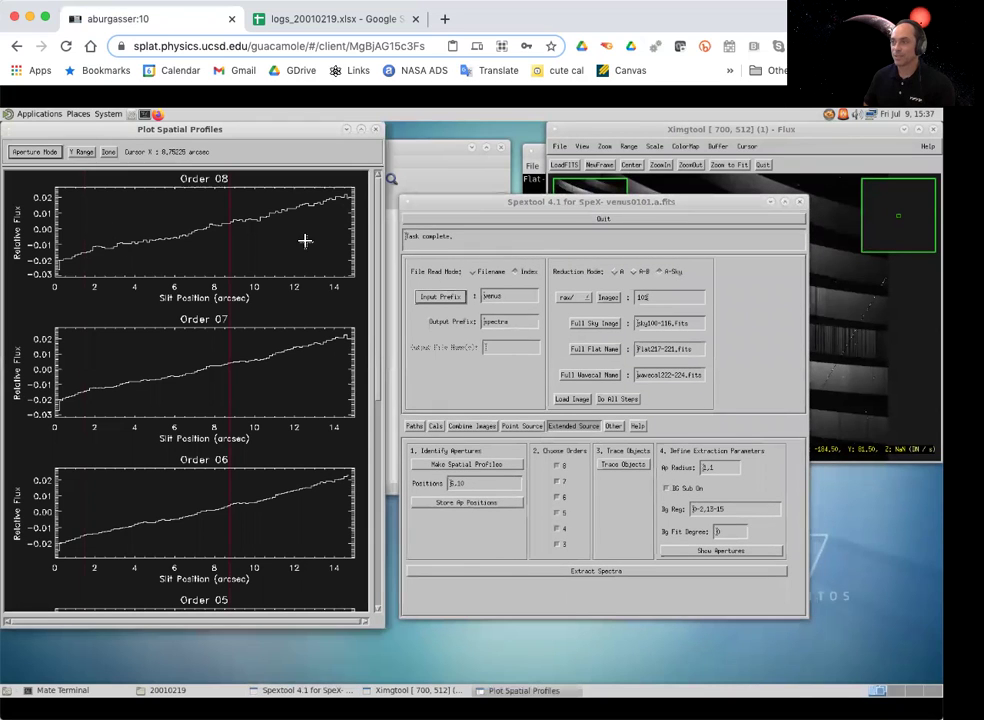
double_click(448, 484)
text(8)
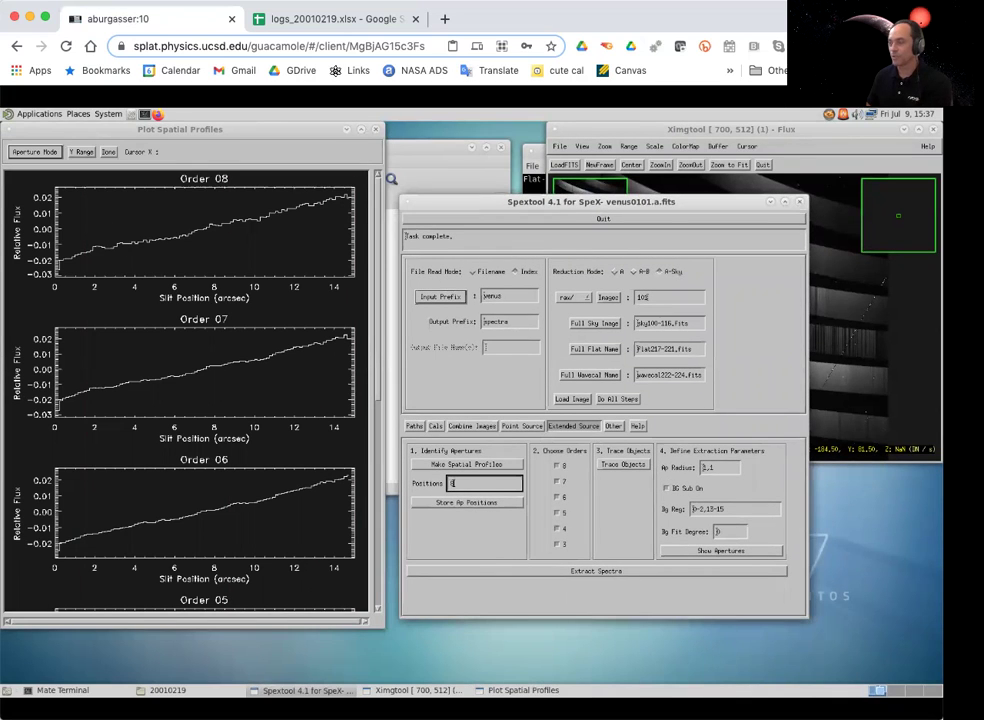
click(455, 502)
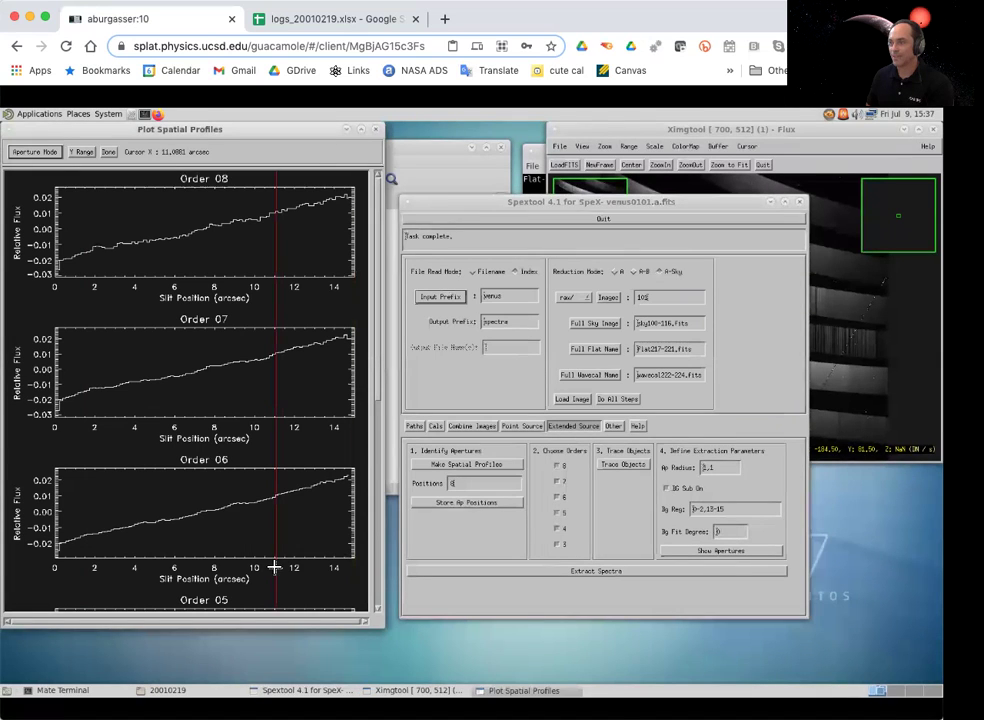
click(449, 486)
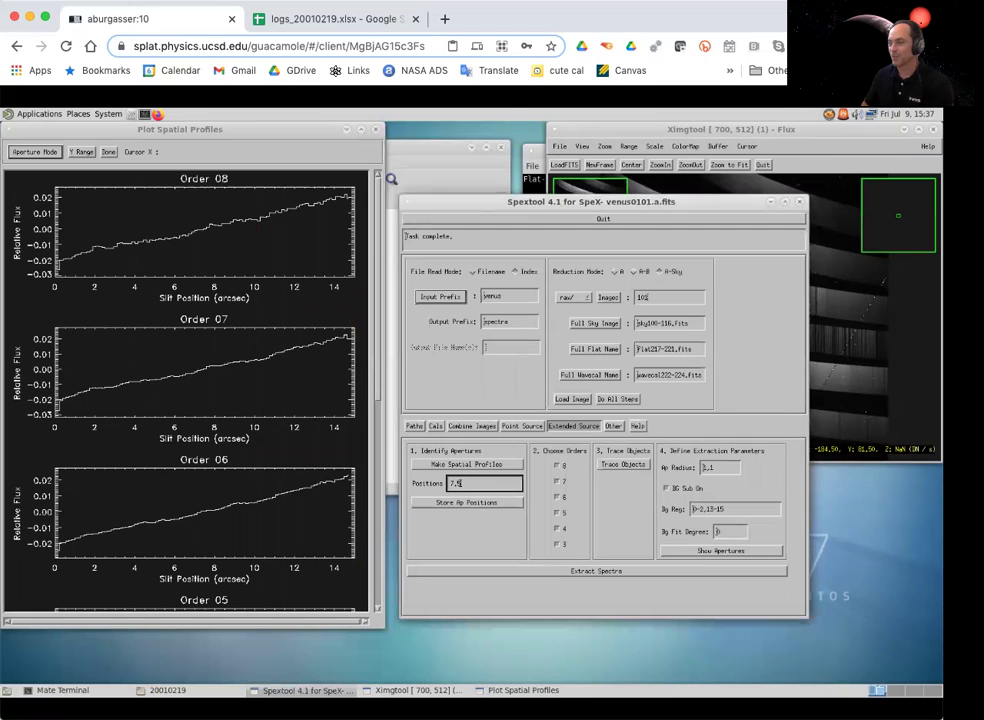
click(455, 503)
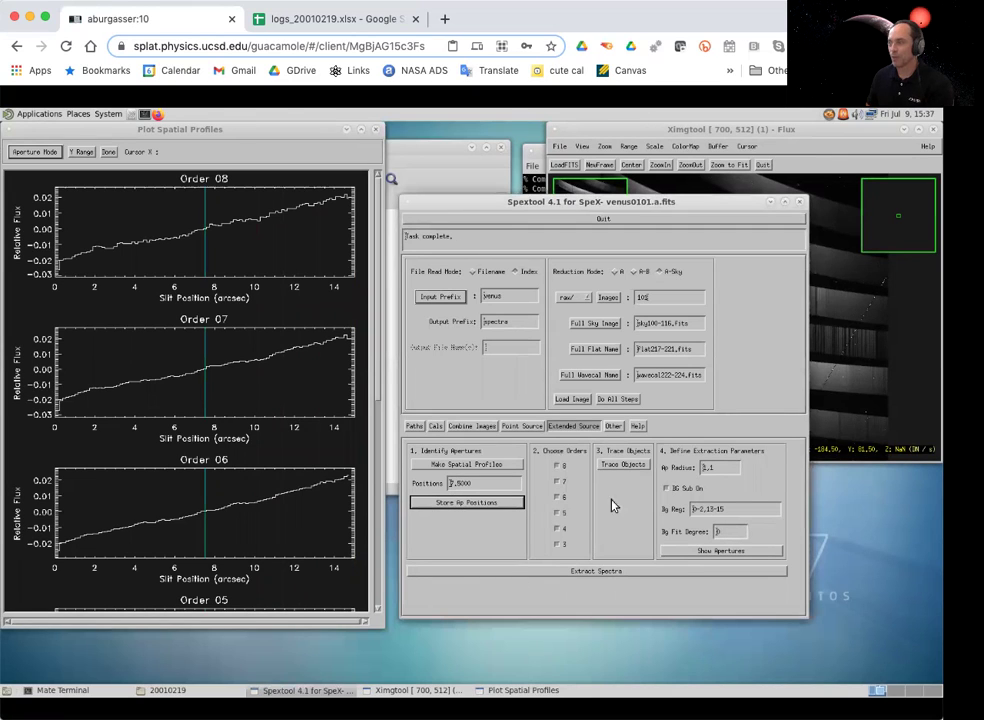
click(622, 465)
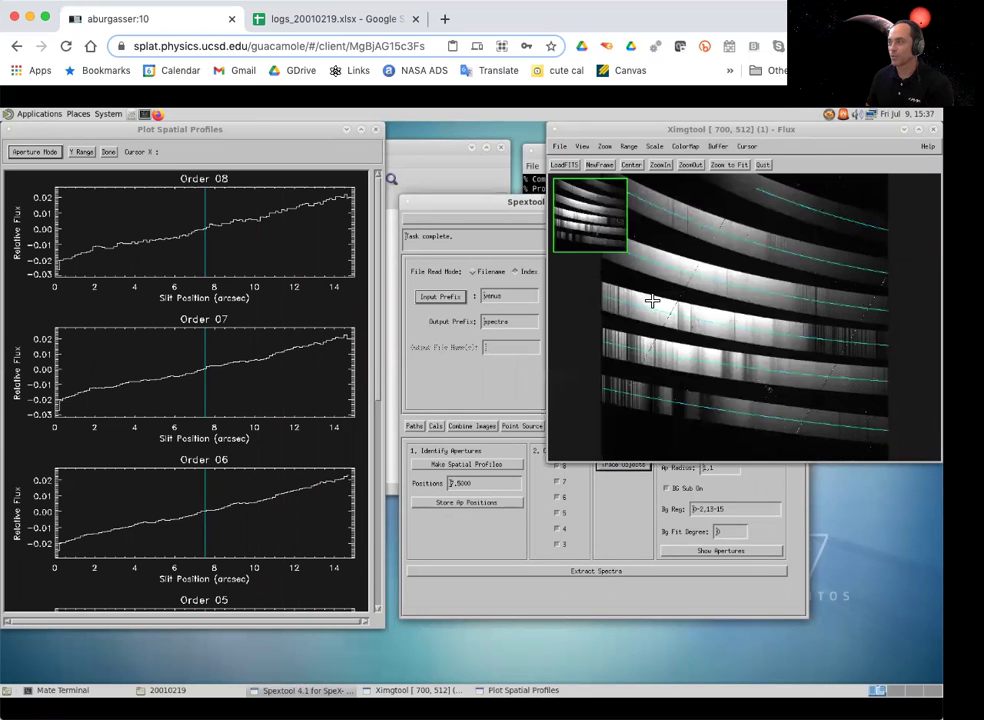
click(628, 537)
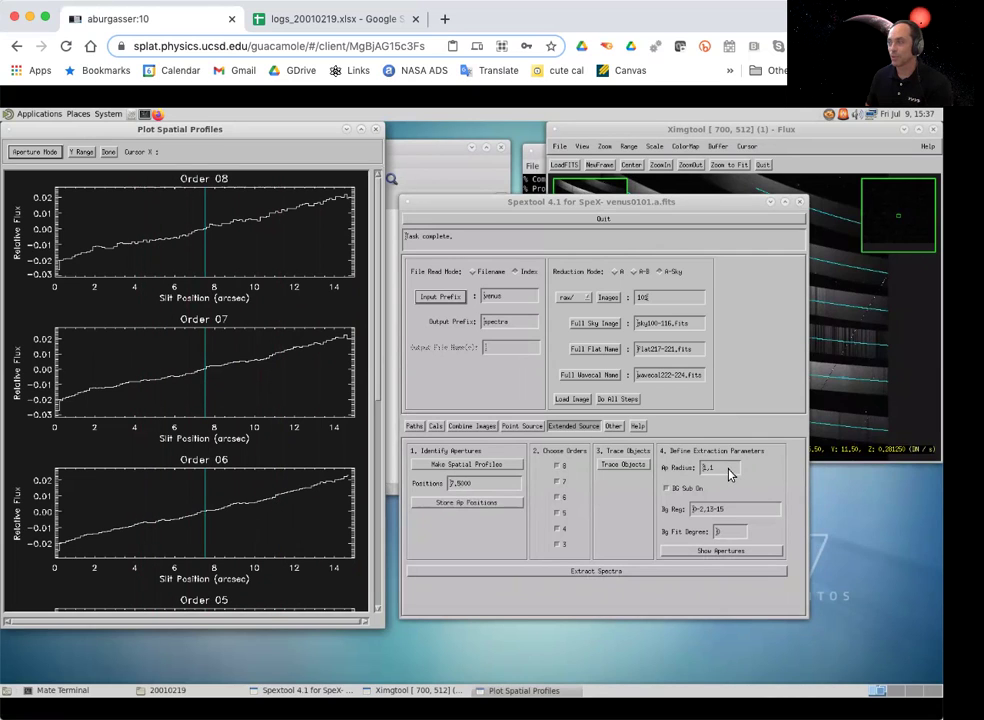
Set Ap Radius to 3, turn off BG Sub, and show the apertures on the image
click(709, 472)
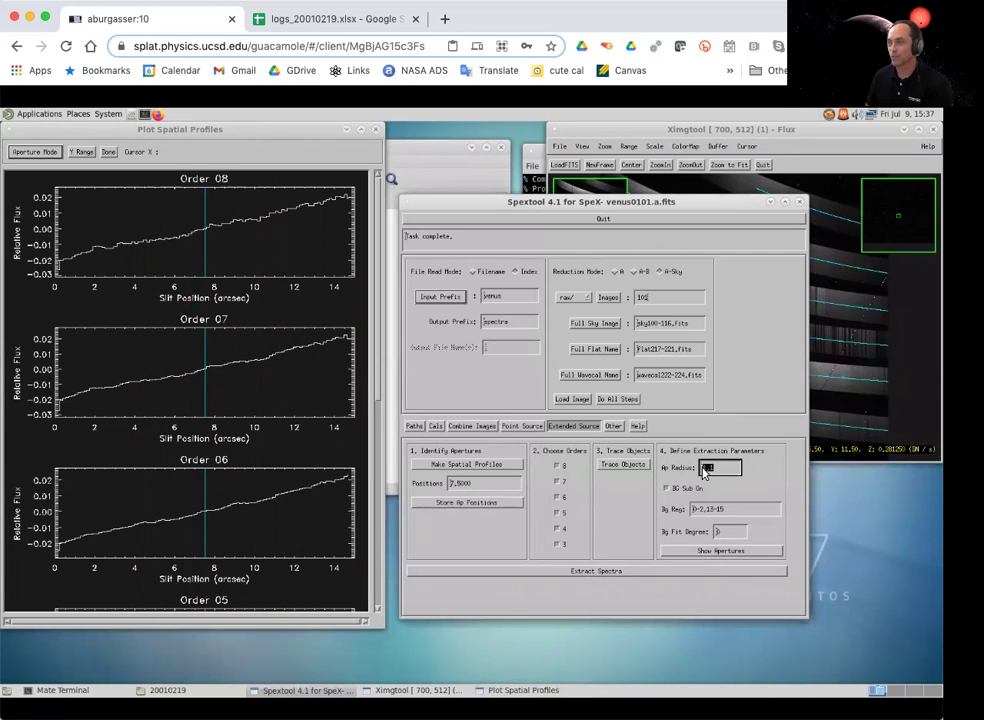
text(3)
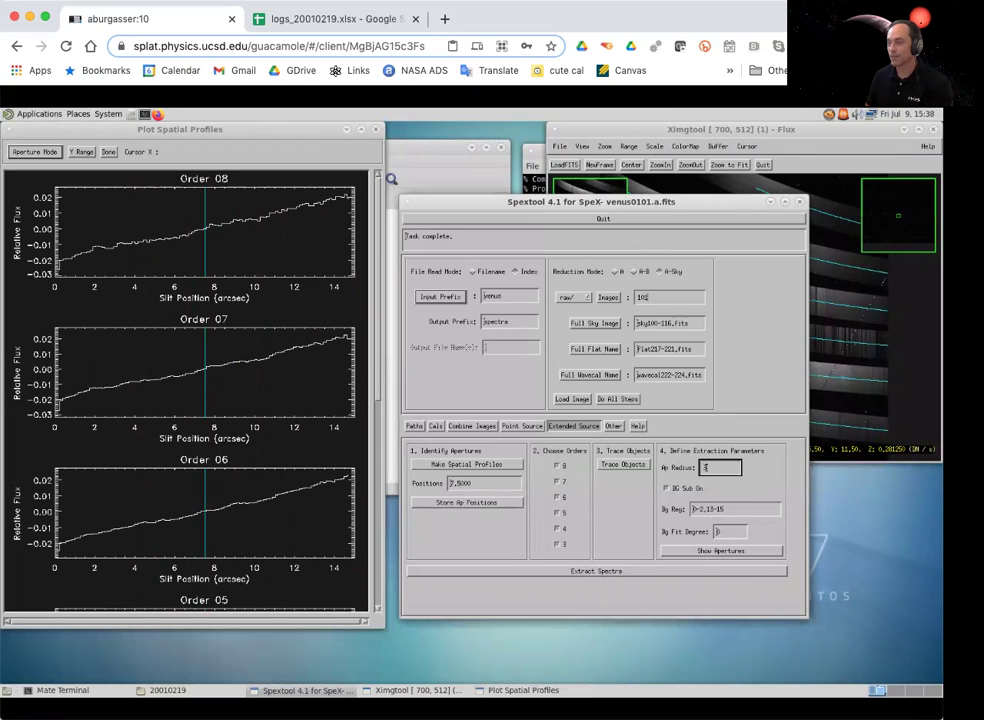
click(667, 490)
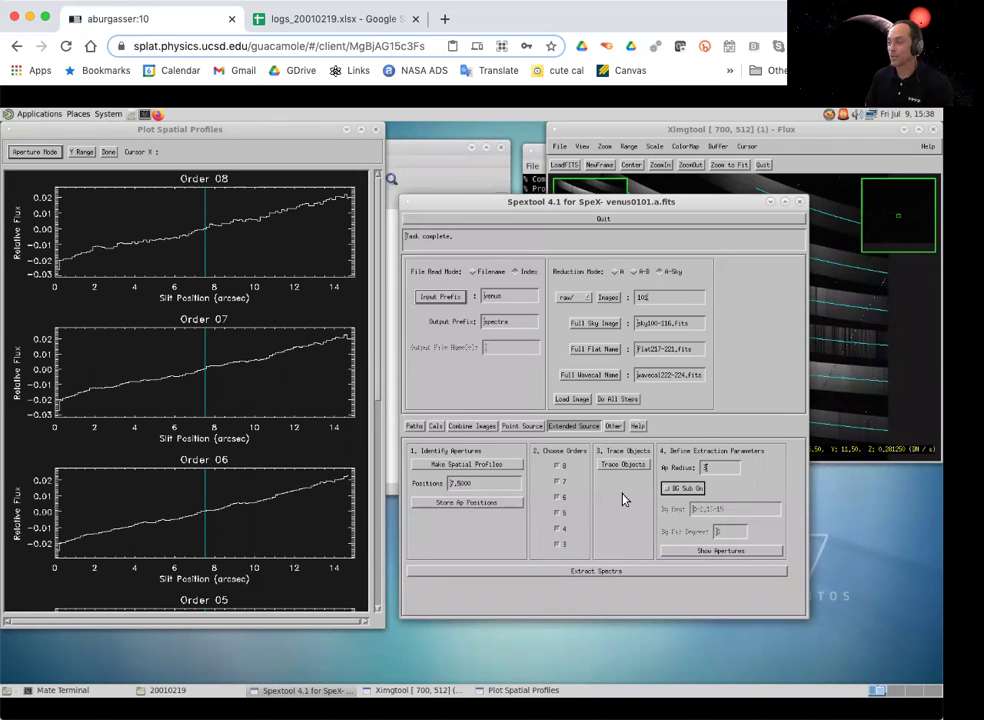
click(707, 551)
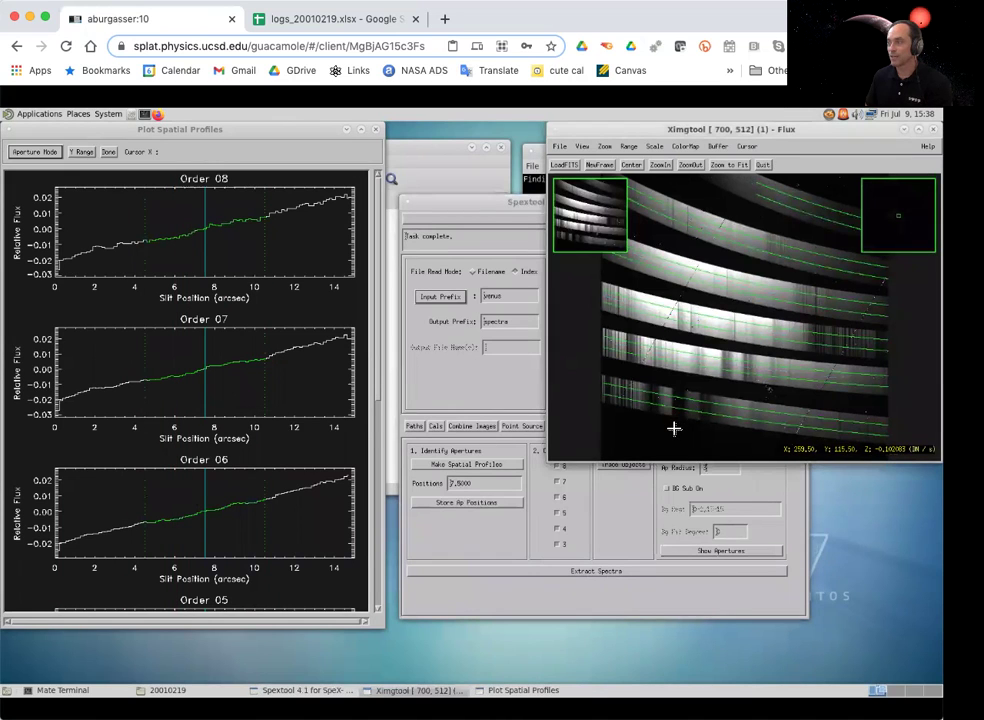
Extract the spectra to spectra0101.fits and scroll xvspec down through Order 04 to Order 03
click(626, 527)
click(600, 571)
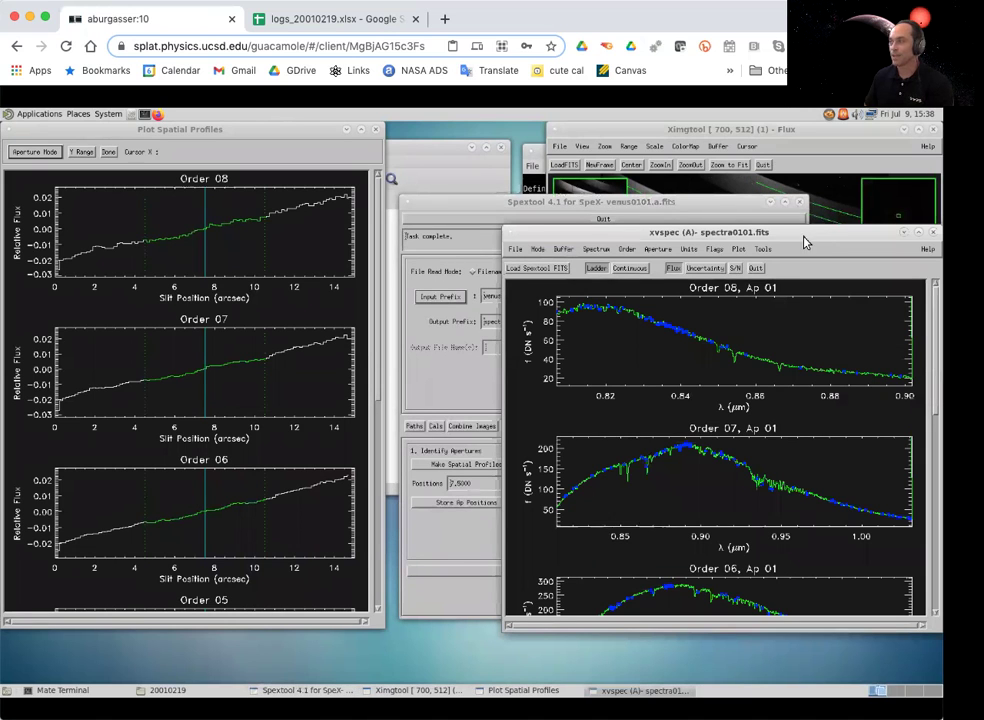
drag(794, 232, 712, 153)
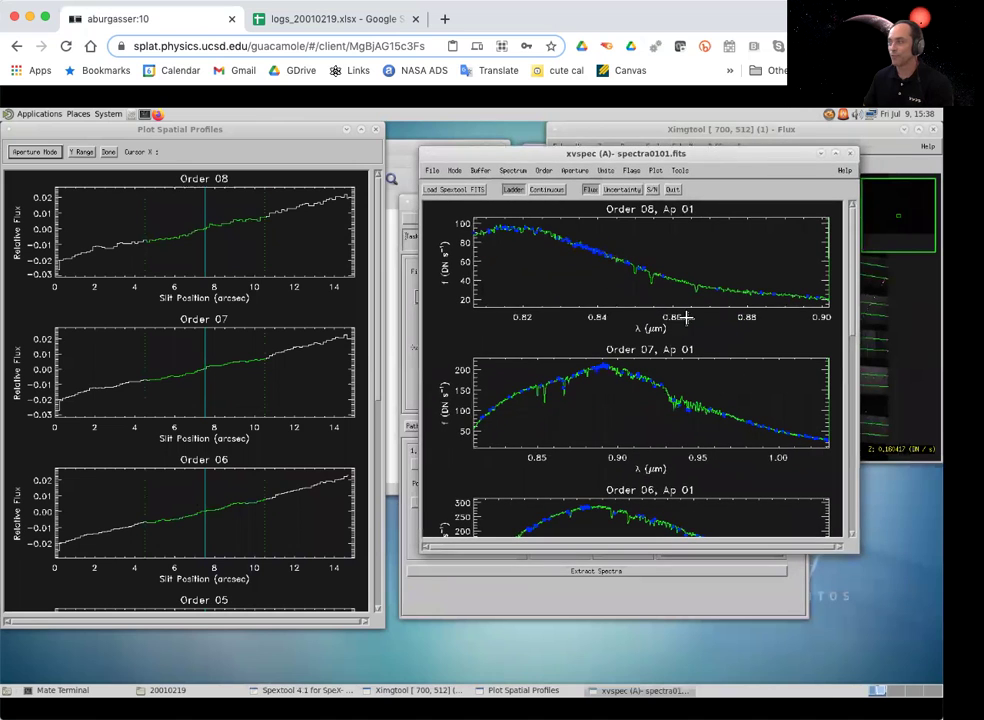
drag(849, 325, 848, 448)
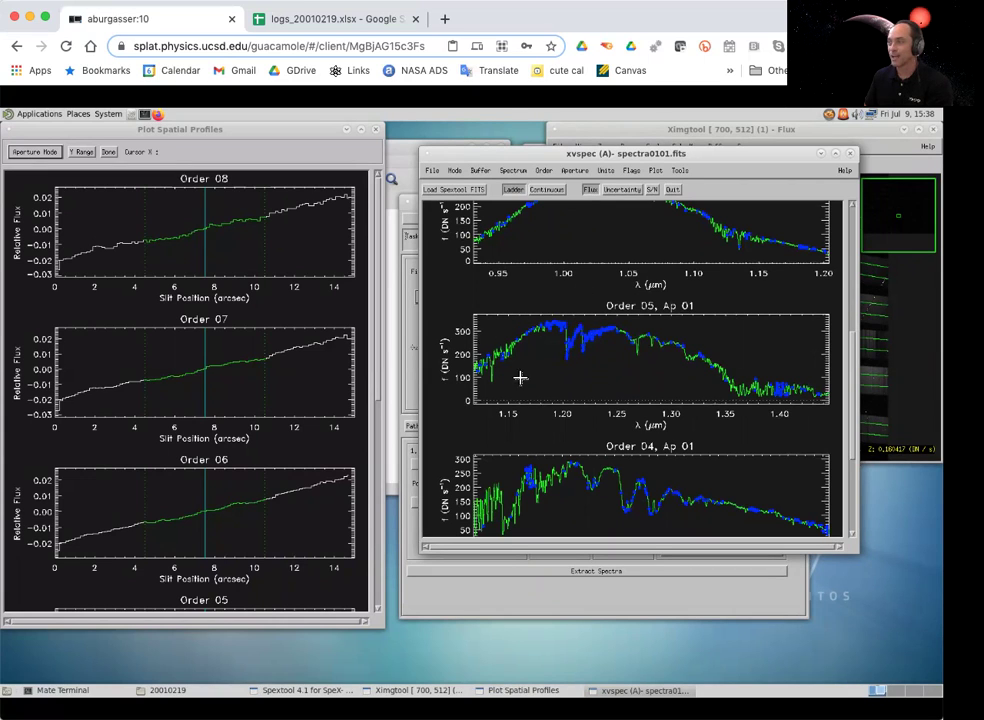
click(900, 385)
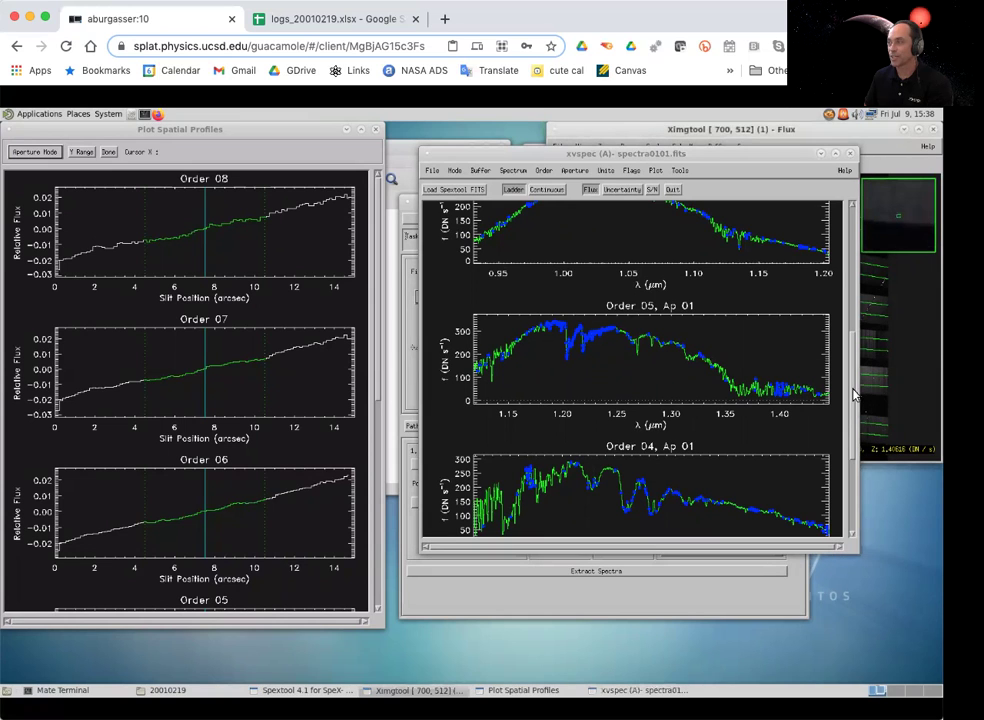
drag(852, 395, 850, 490)
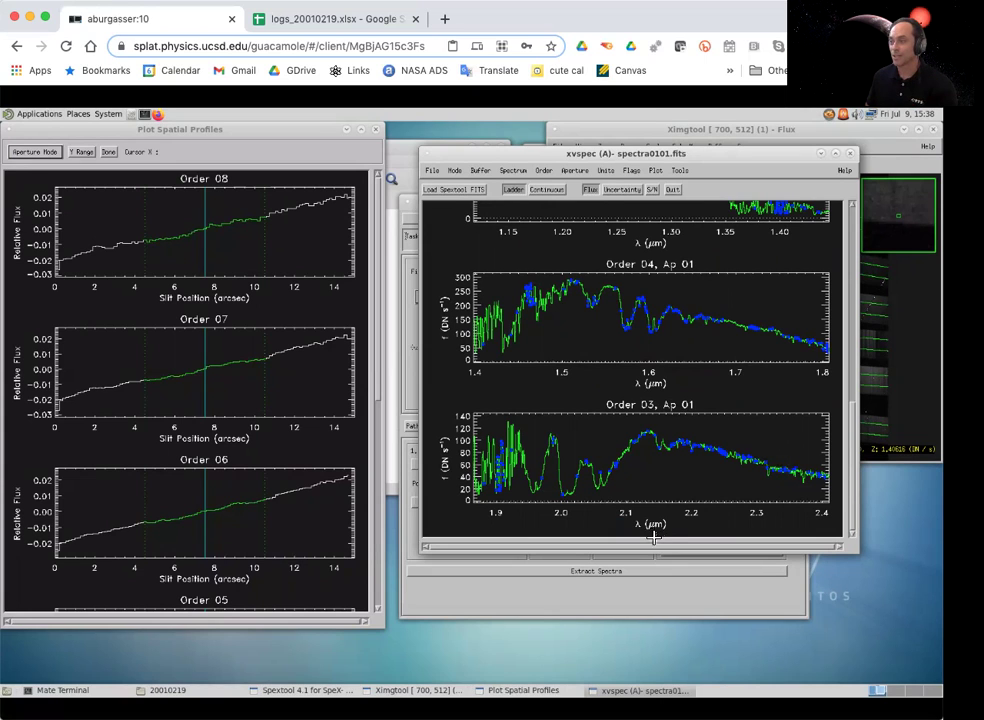
After checking the log, set the Images range to start at 102 and run Do All Steps
click(440, 614)
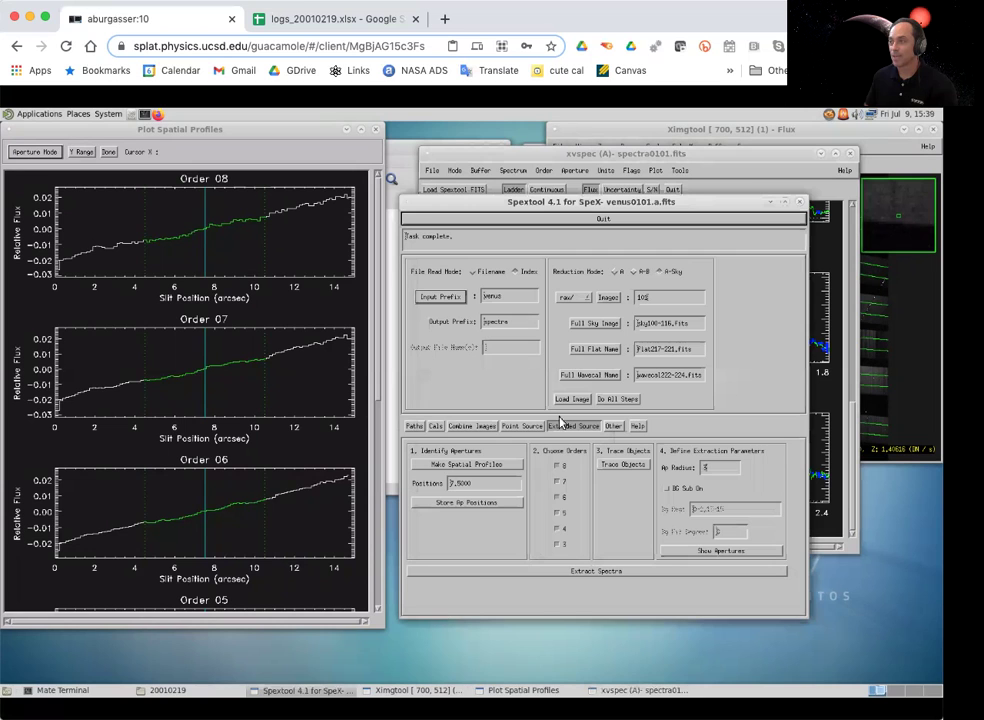
click(651, 298)
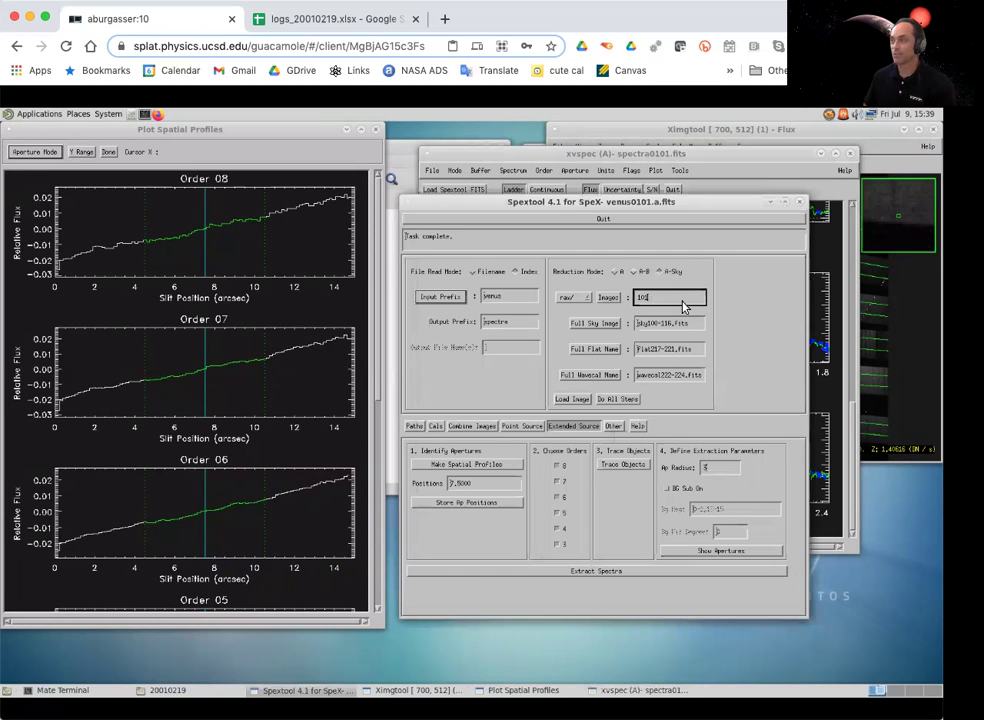
click(338, 24)
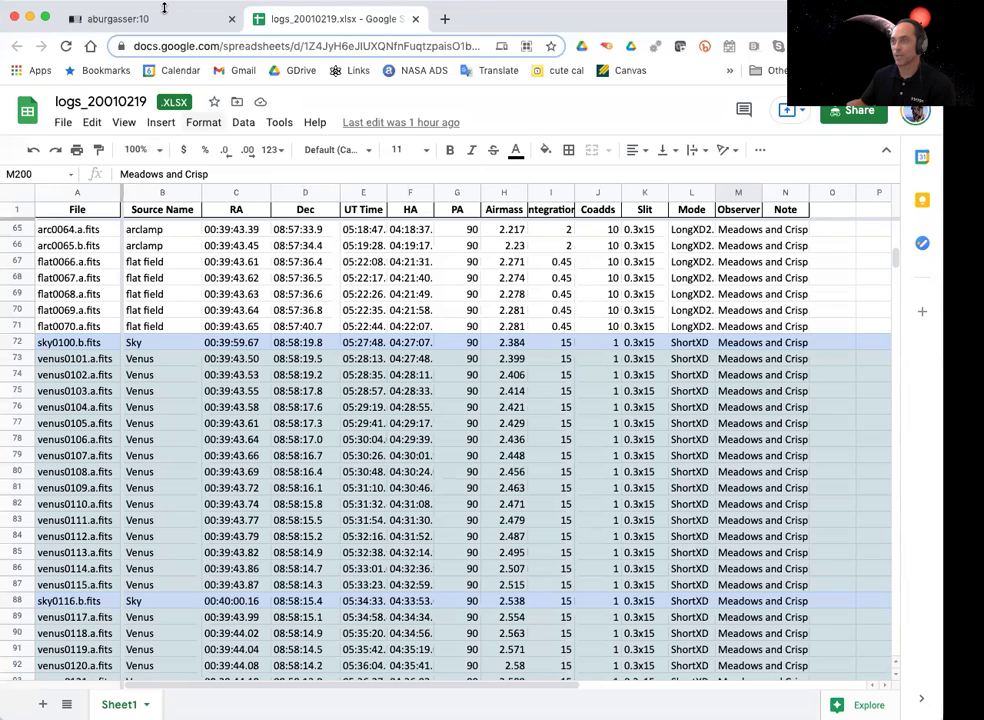
click(148, 19)
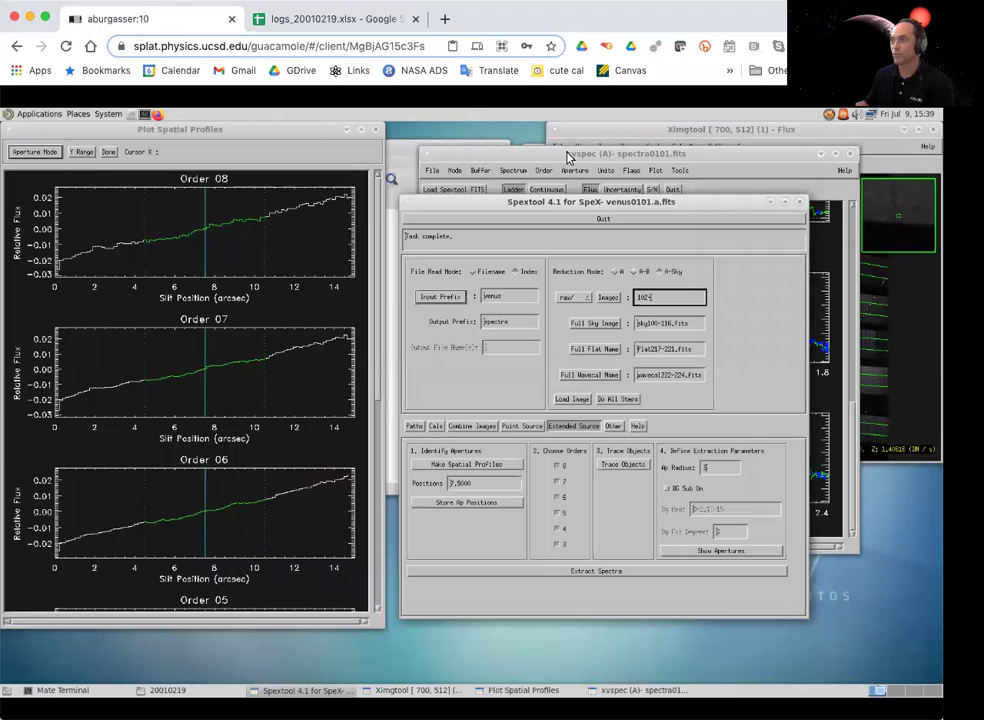
click(252, 22)
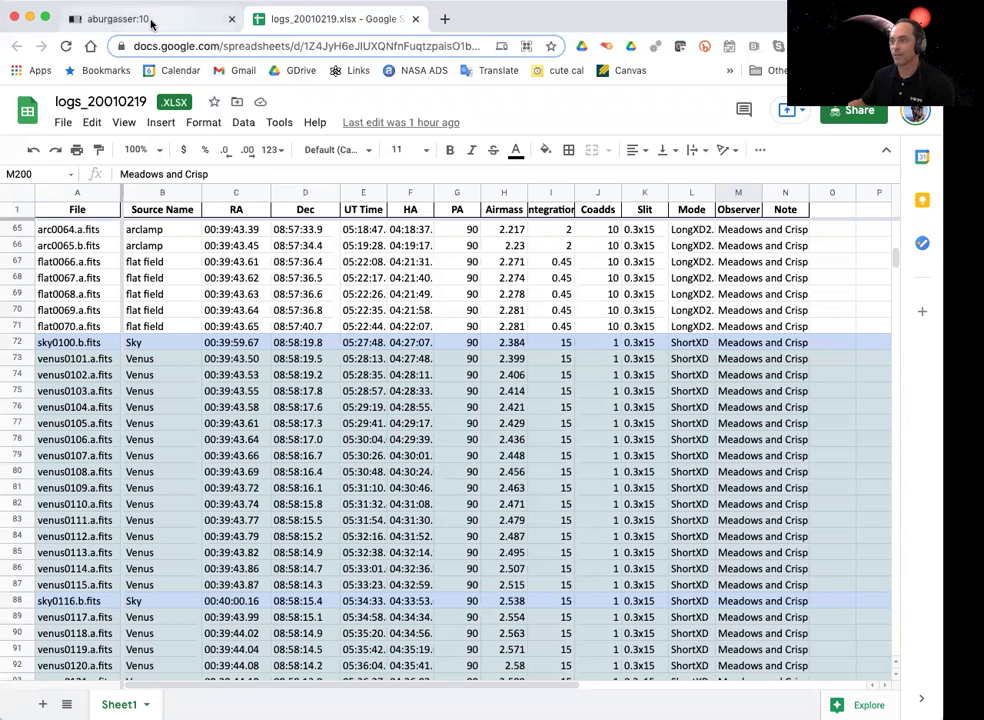
click(148, 20)
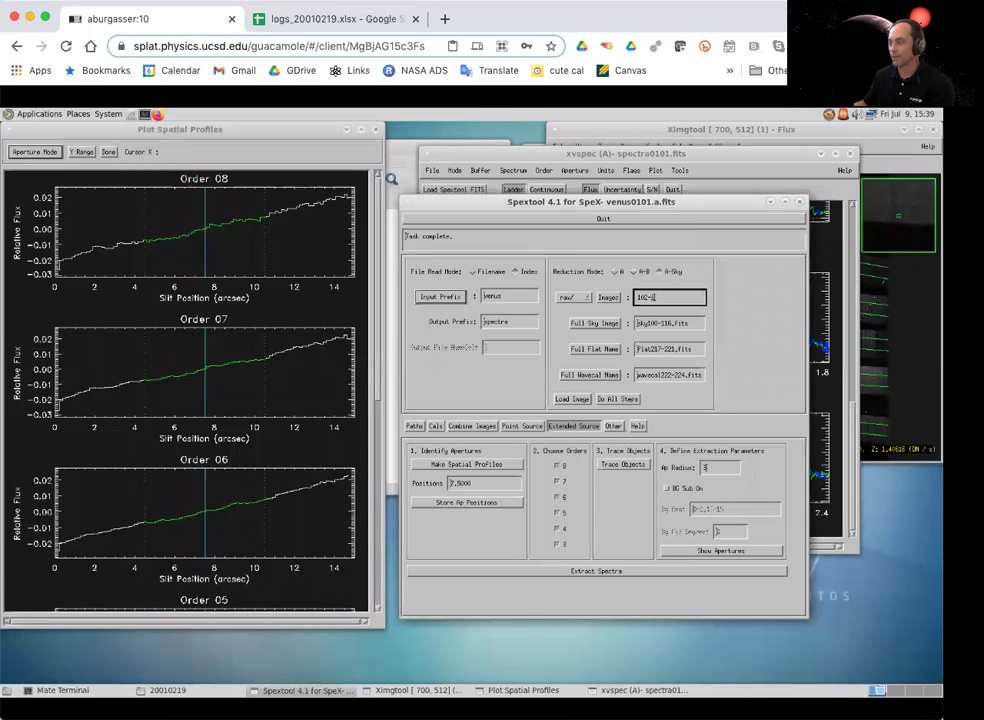
click(612, 399)
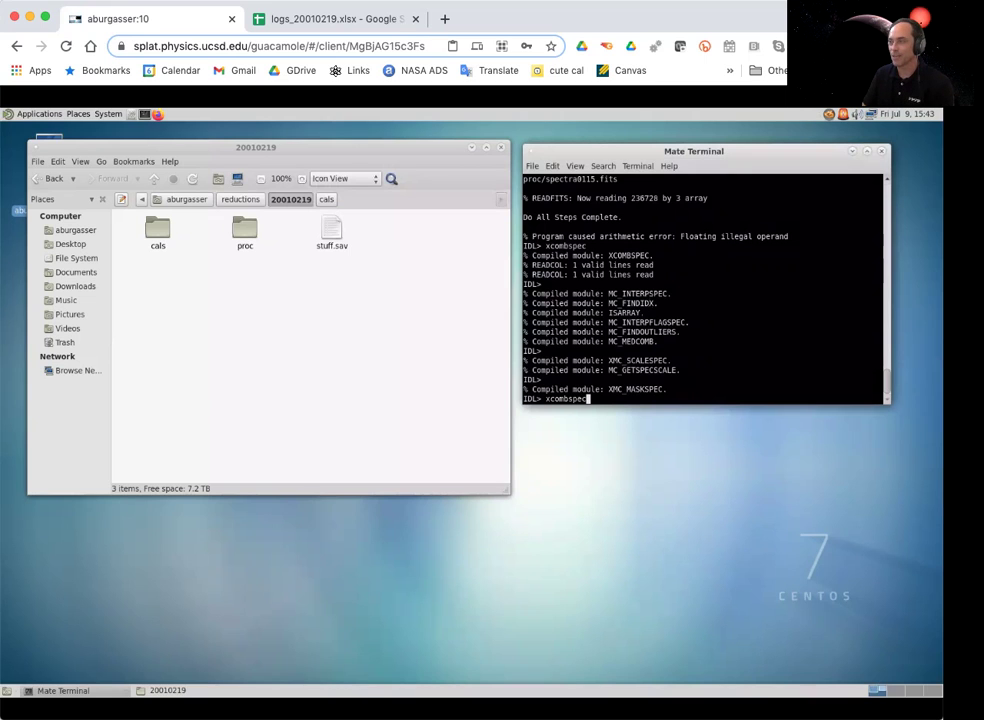
Start xcombspec, set the path to proc and Files to 101-104, and load the spectra
key(Return)
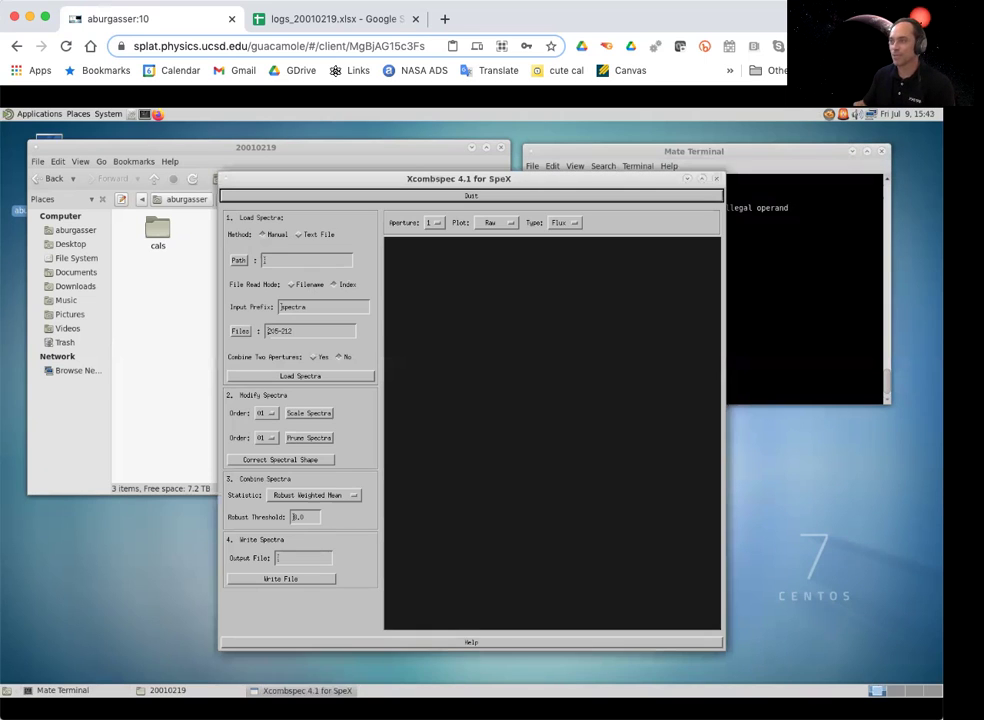
click(238, 261)
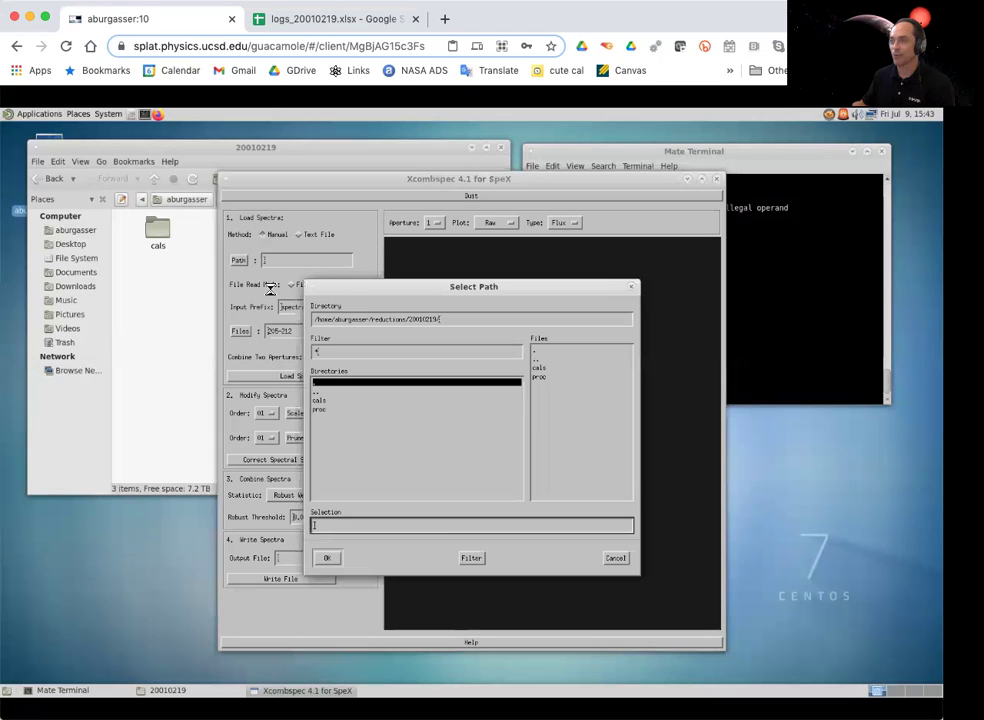
double_click(325, 413)
click(326, 558)
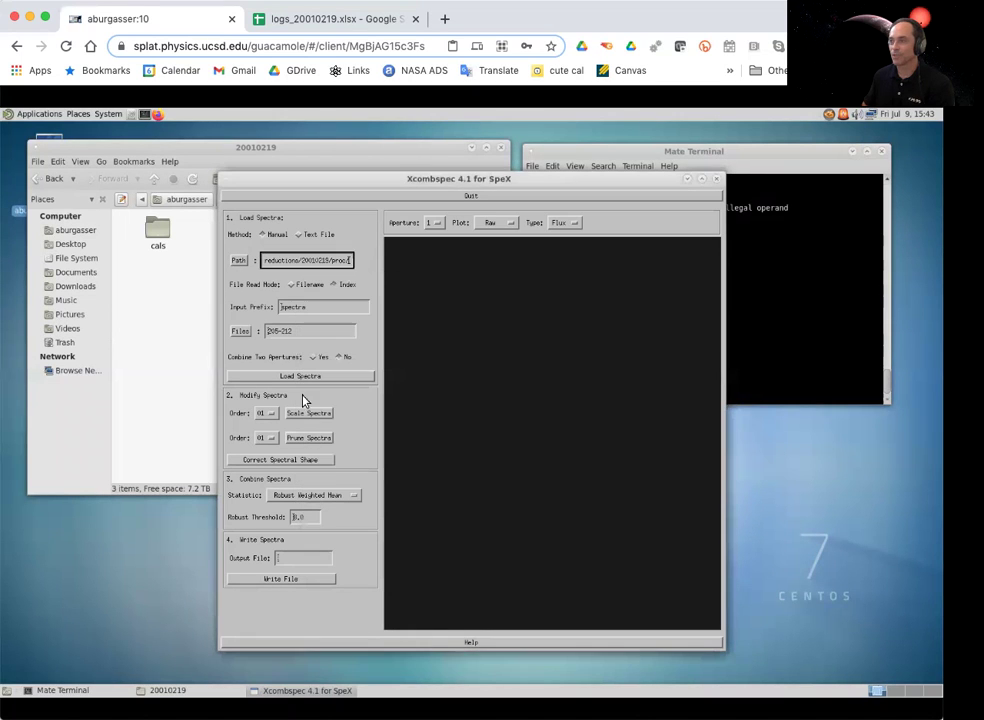
double_click(309, 333)
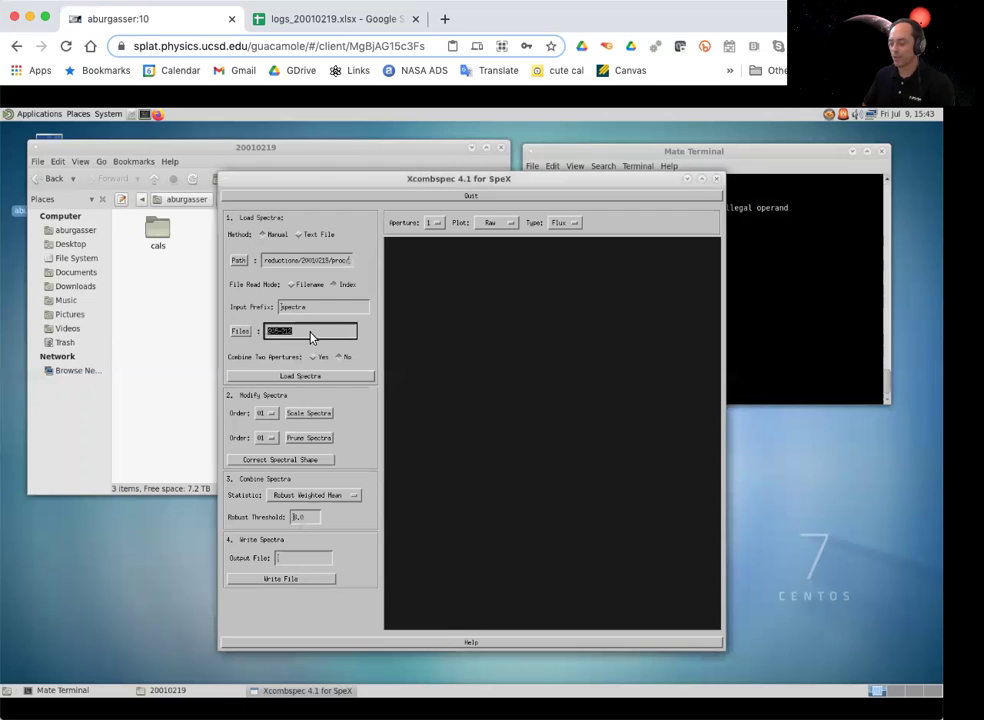
text(2)
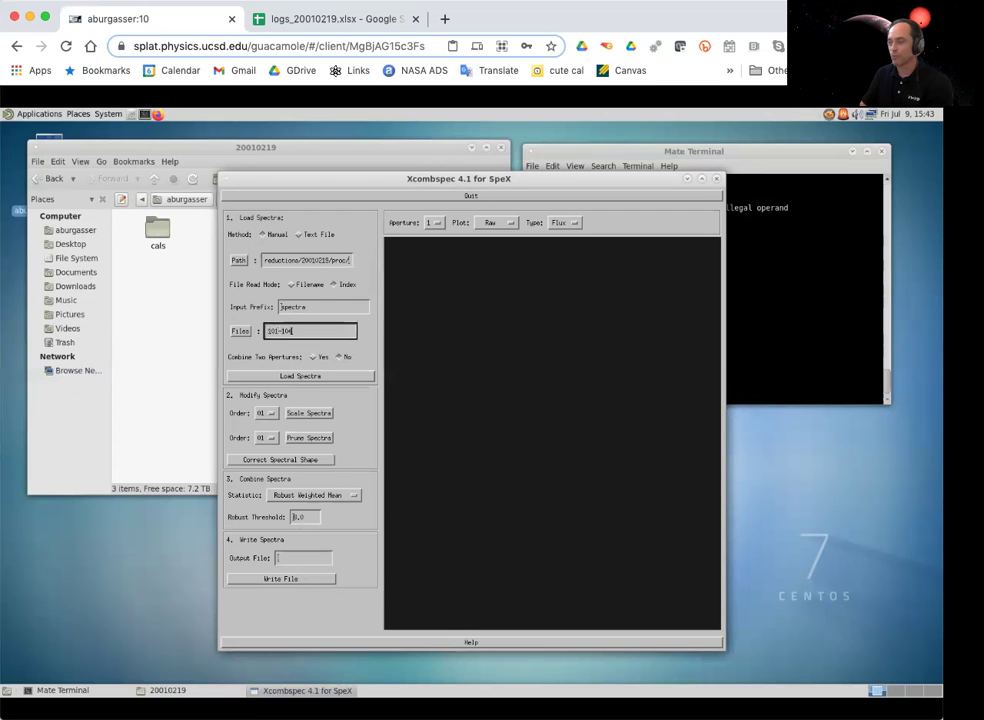
click(320, 374)
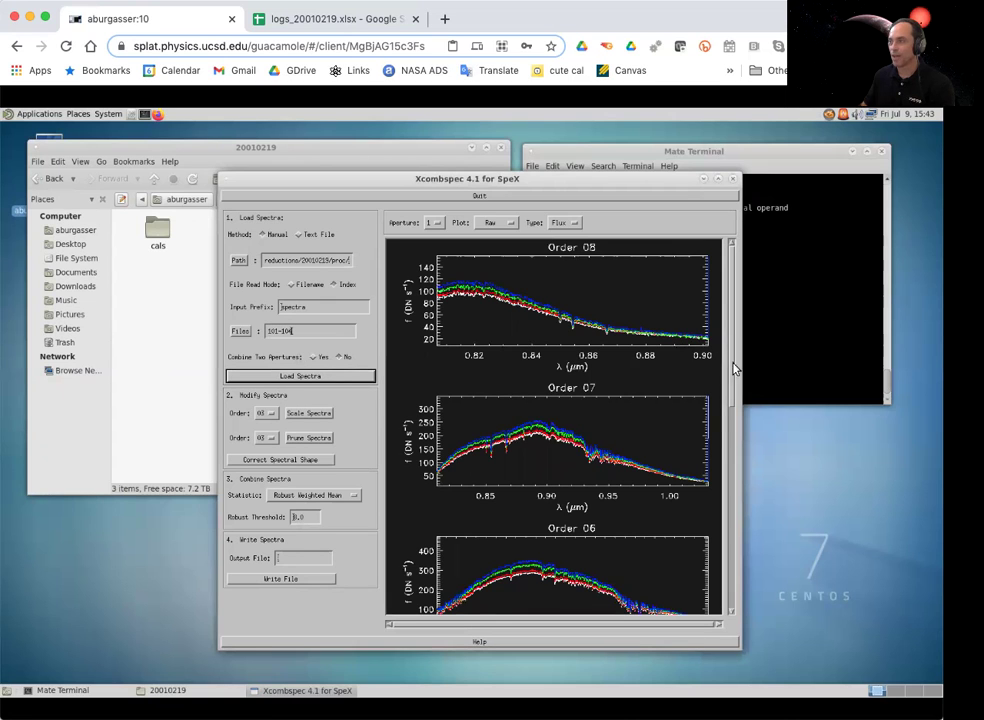
drag(735, 346, 745, 600)
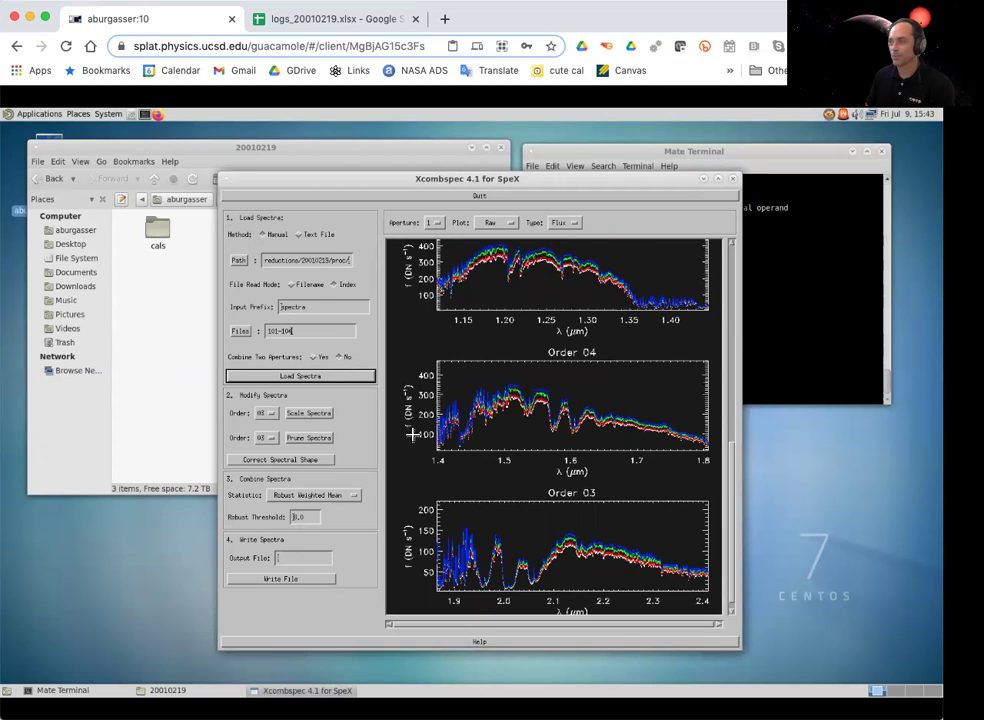
click(264, 413)
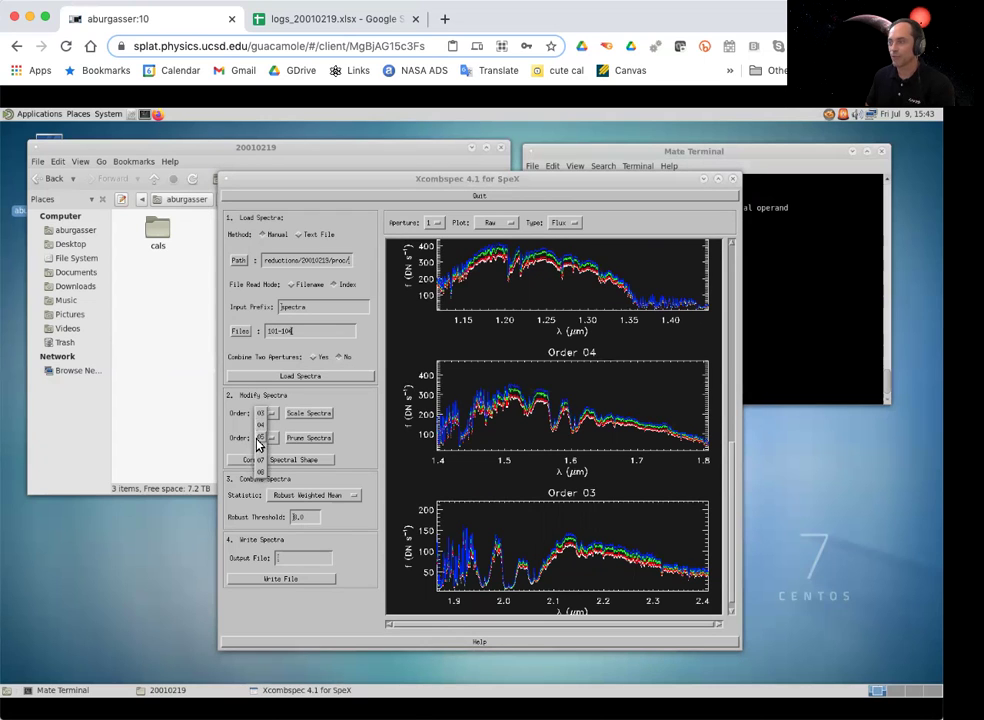
Scale the Venus spectra to order 05 over a marked wavelength range and accept
click(258, 439)
click(309, 413)
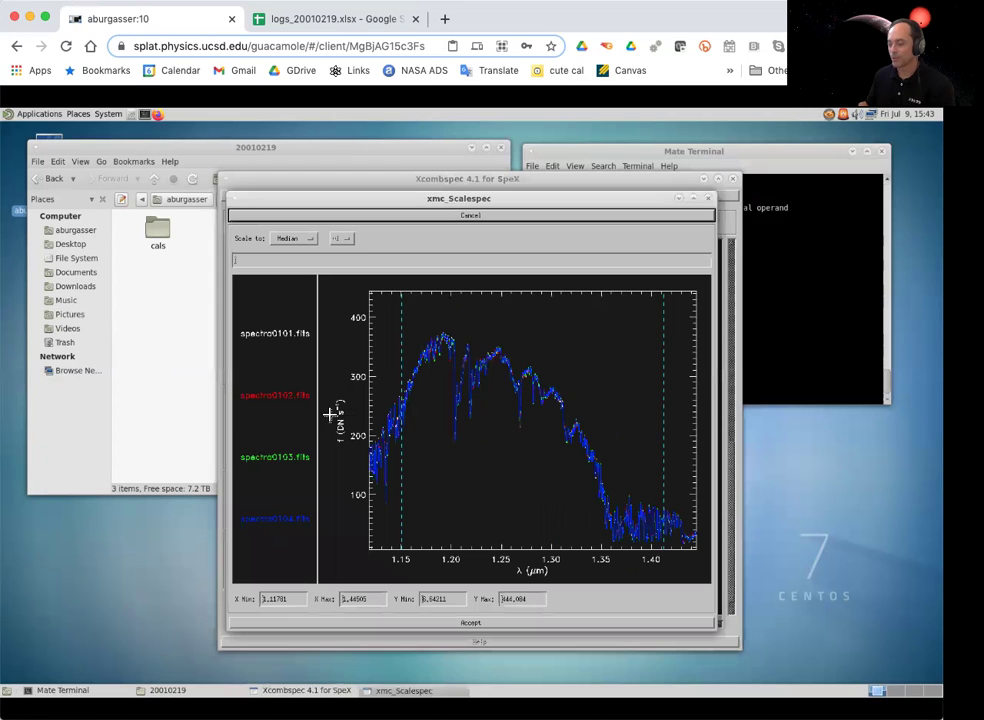
click(441, 389)
click(608, 422)
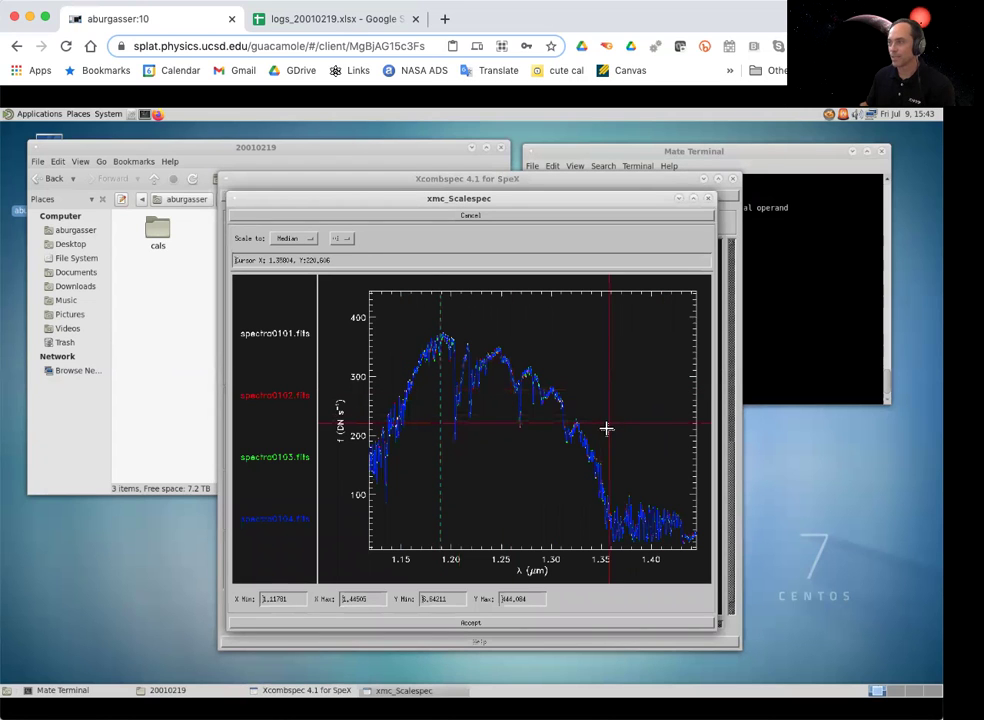
click(537, 622)
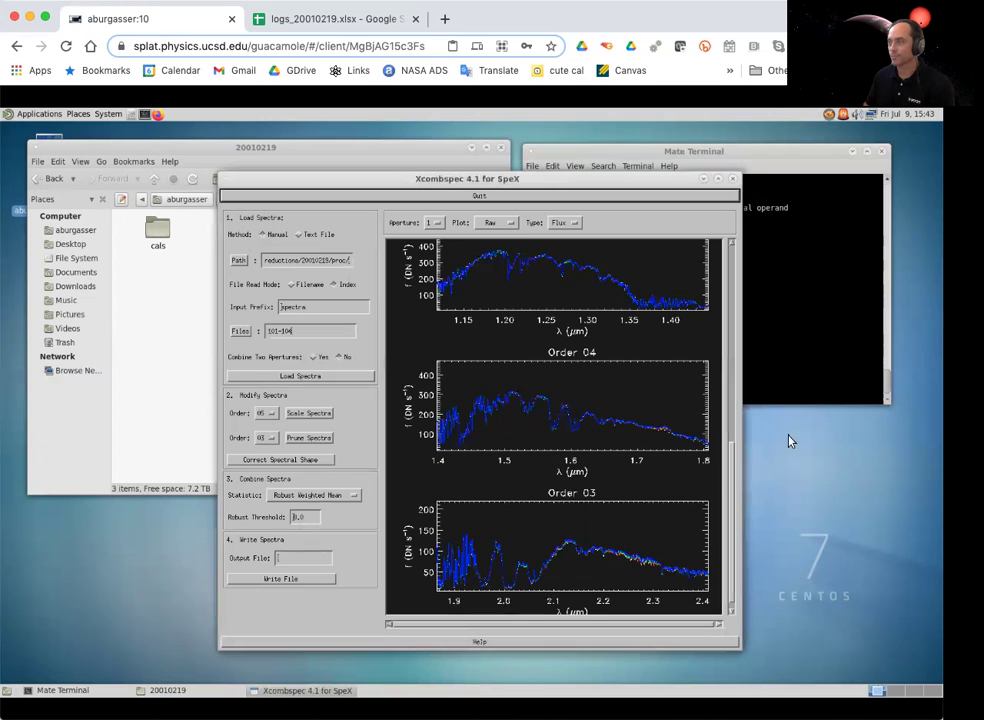
drag(731, 467, 738, 565)
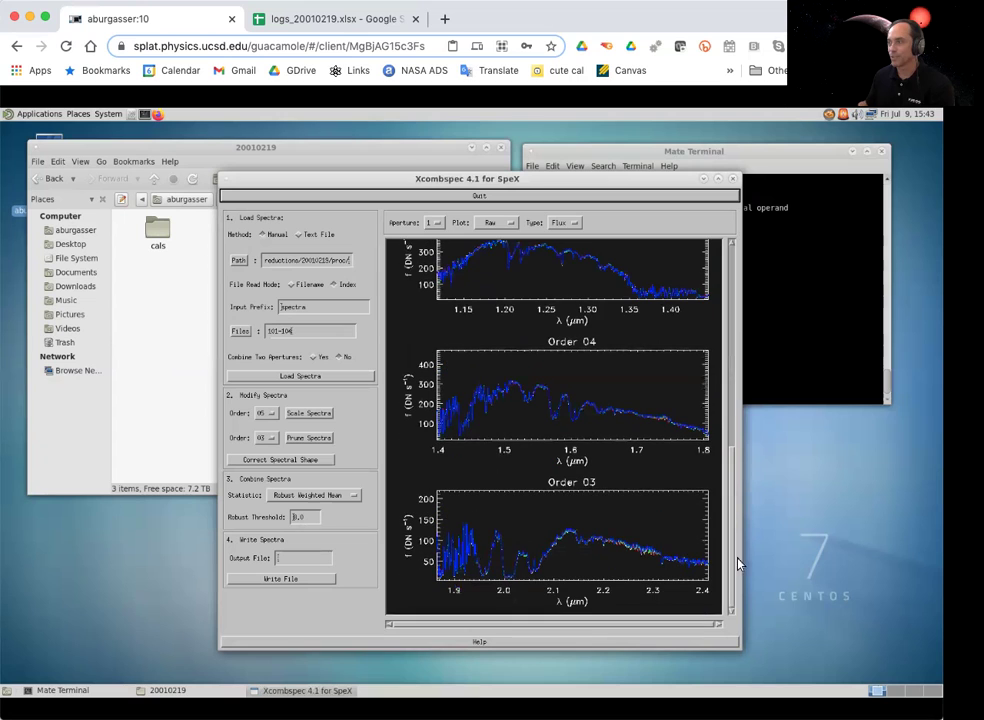
Correct the spectral shape of the scaled Venus spectra
click(281, 460)
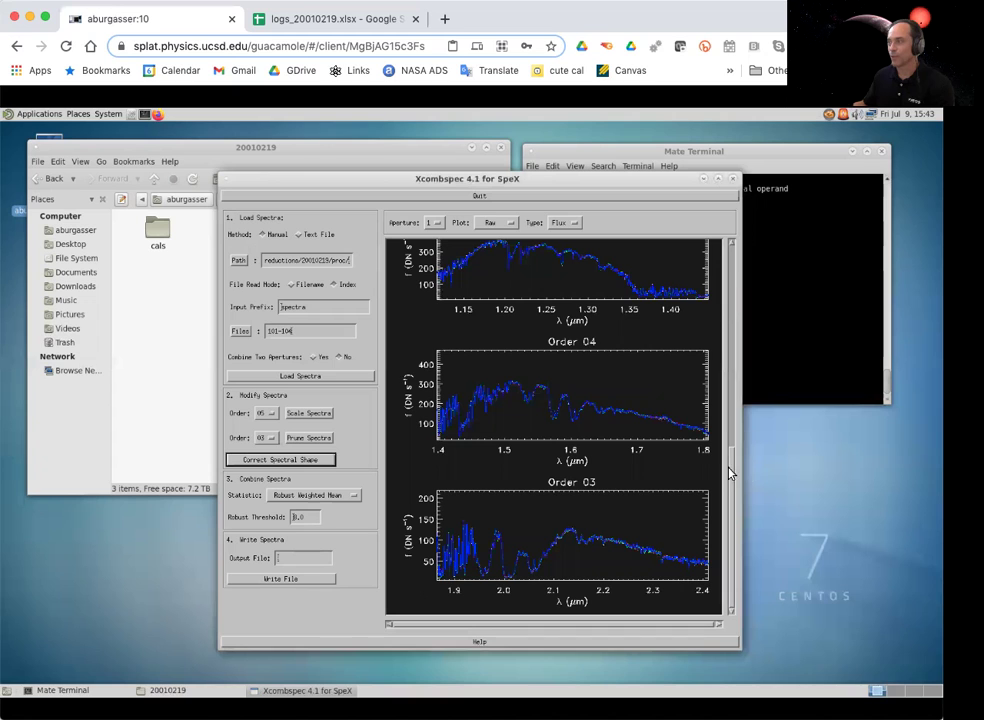
scroll(714, 279, up, 10)
scroll(703, 530, down, 10)
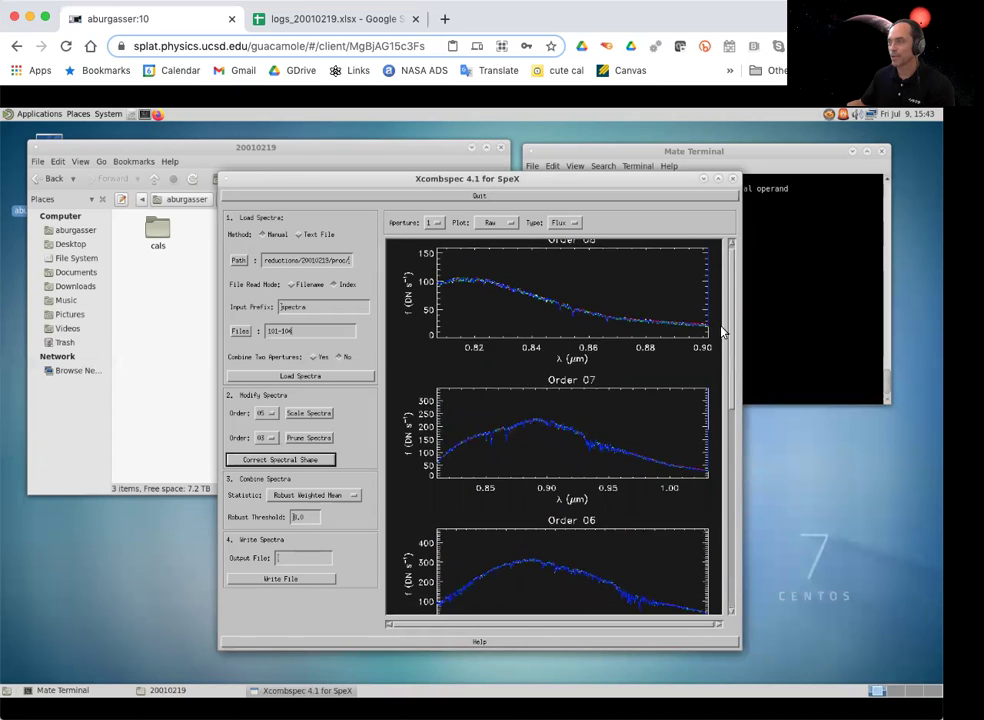
Write the combined spectra to combspec101-104.fits, then quit xvspec and Xcombspec
click(314, 560)
text(d)
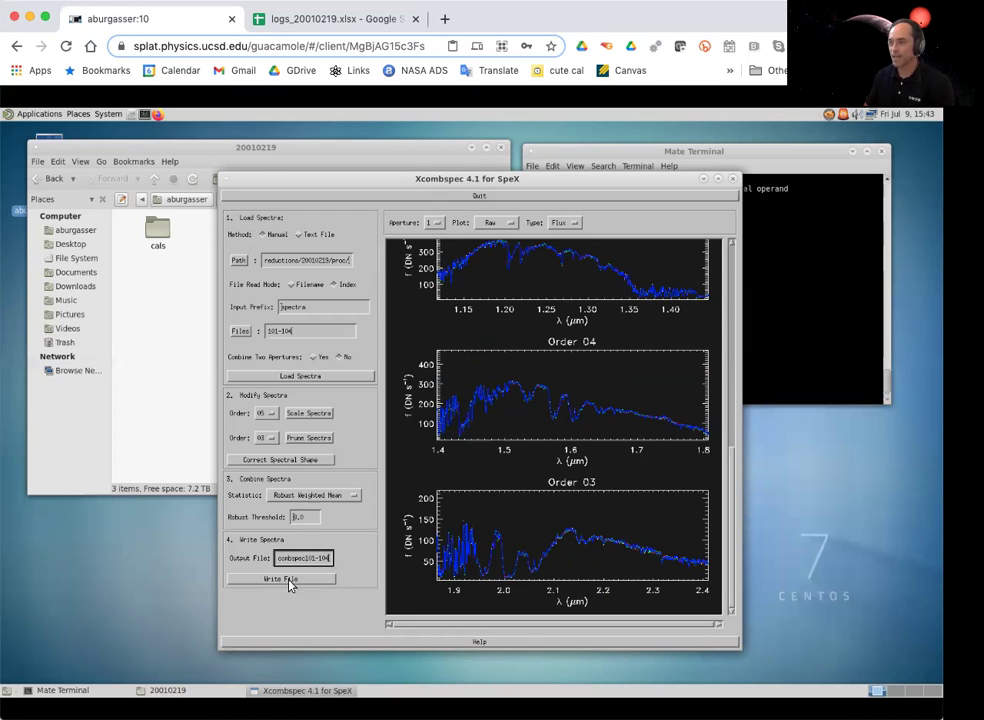
click(288, 580)
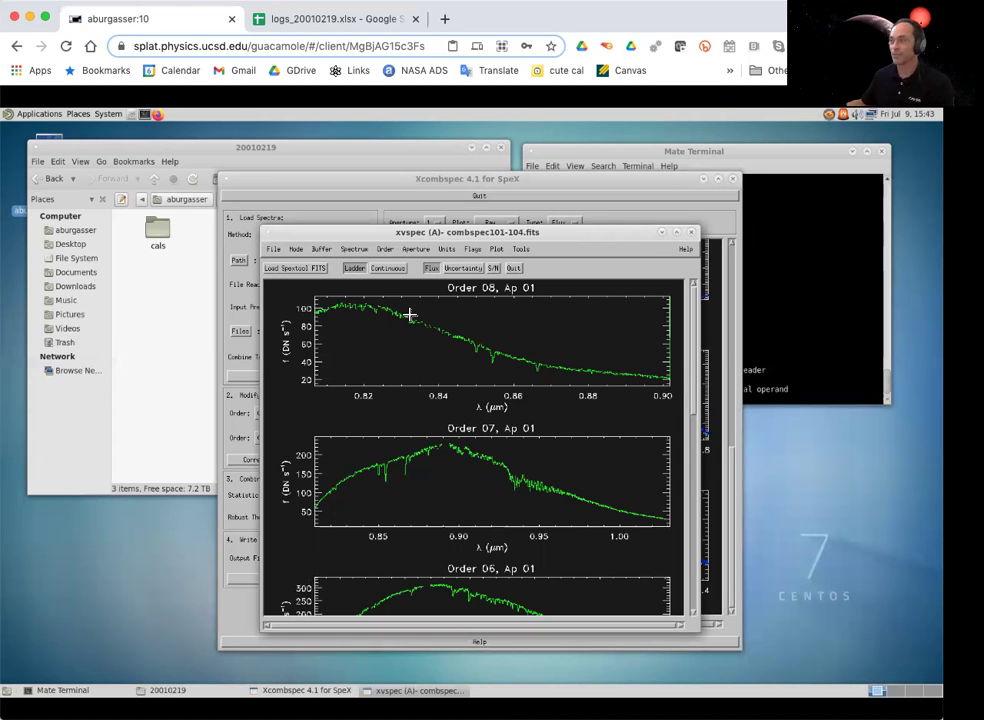
click(511, 268)
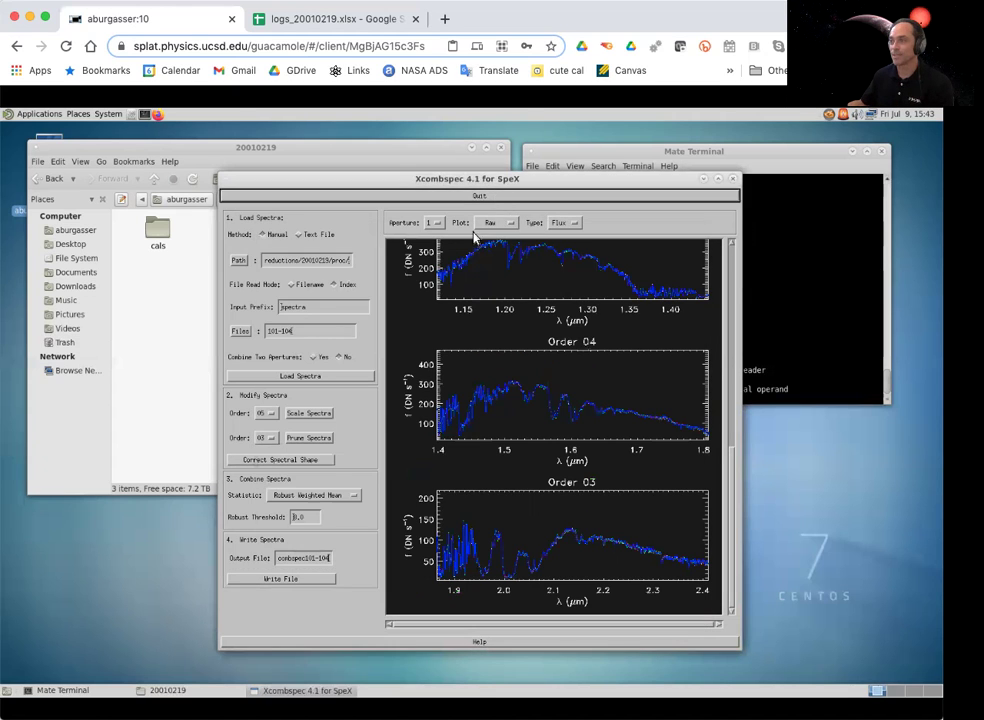
click(494, 196)
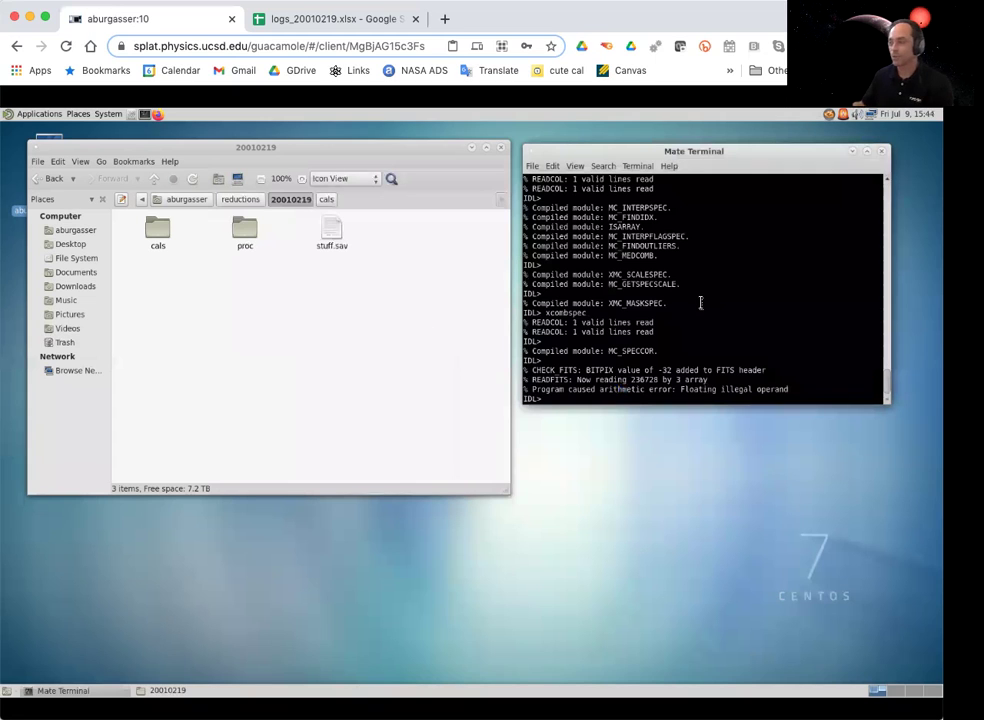
text(tellcor)
key(Return)
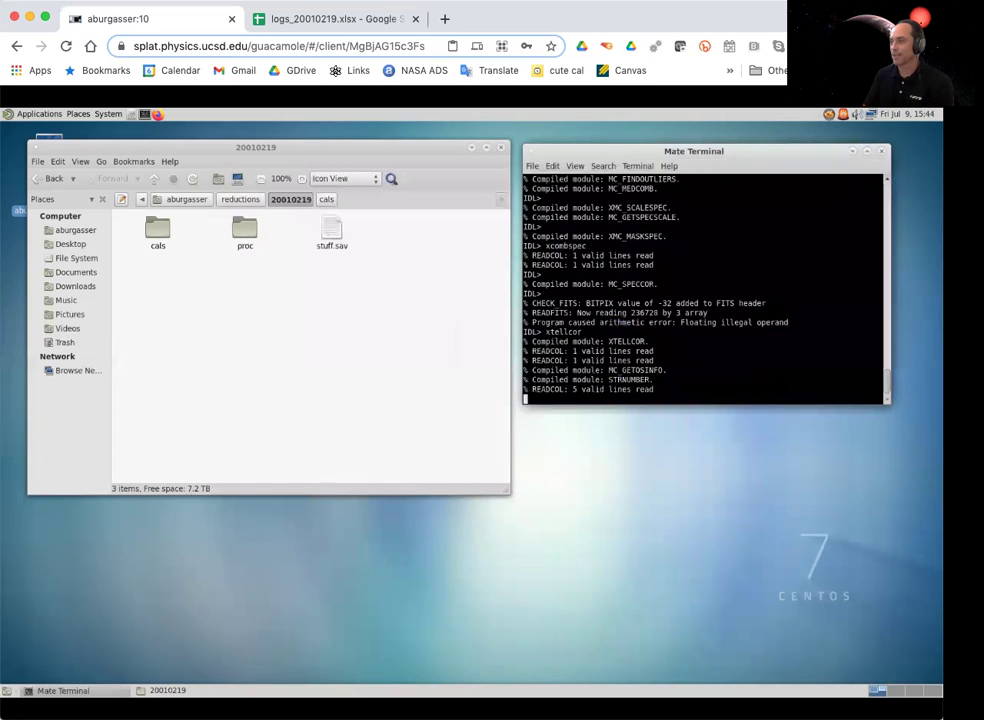
click(362, 347)
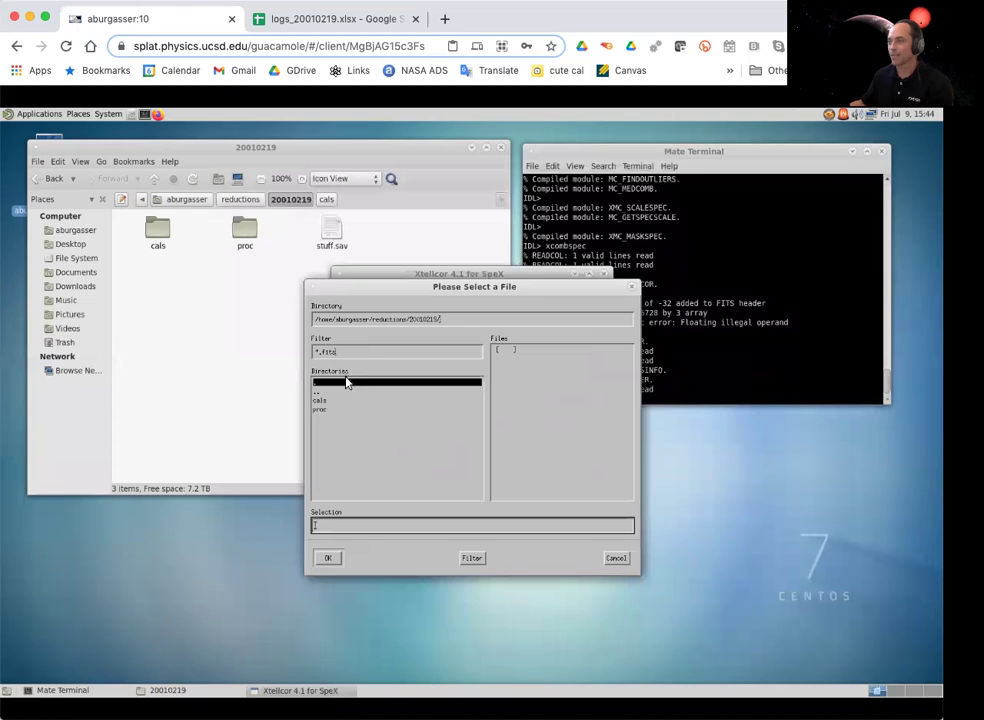
double_click(319, 409)
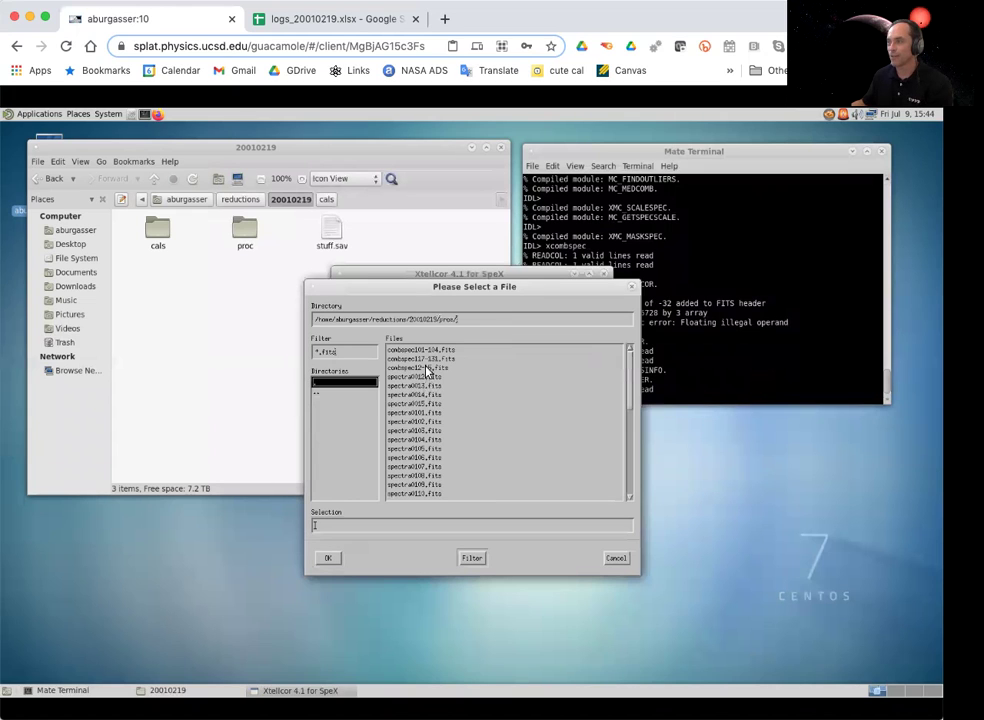
double_click(427, 368)
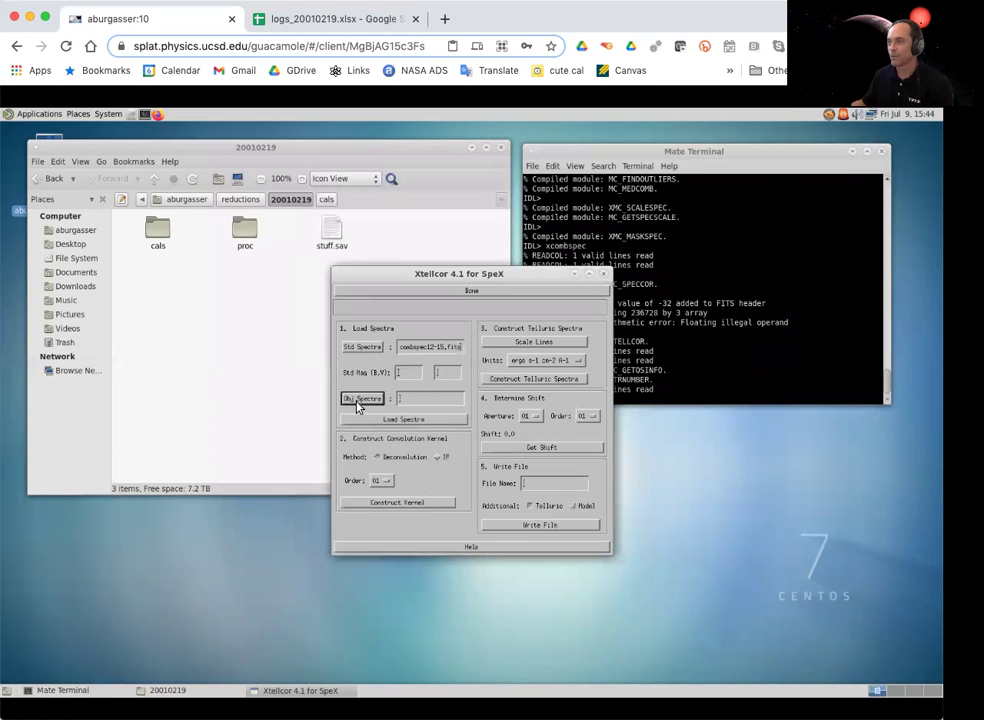
click(362, 399)
double_click(326, 411)
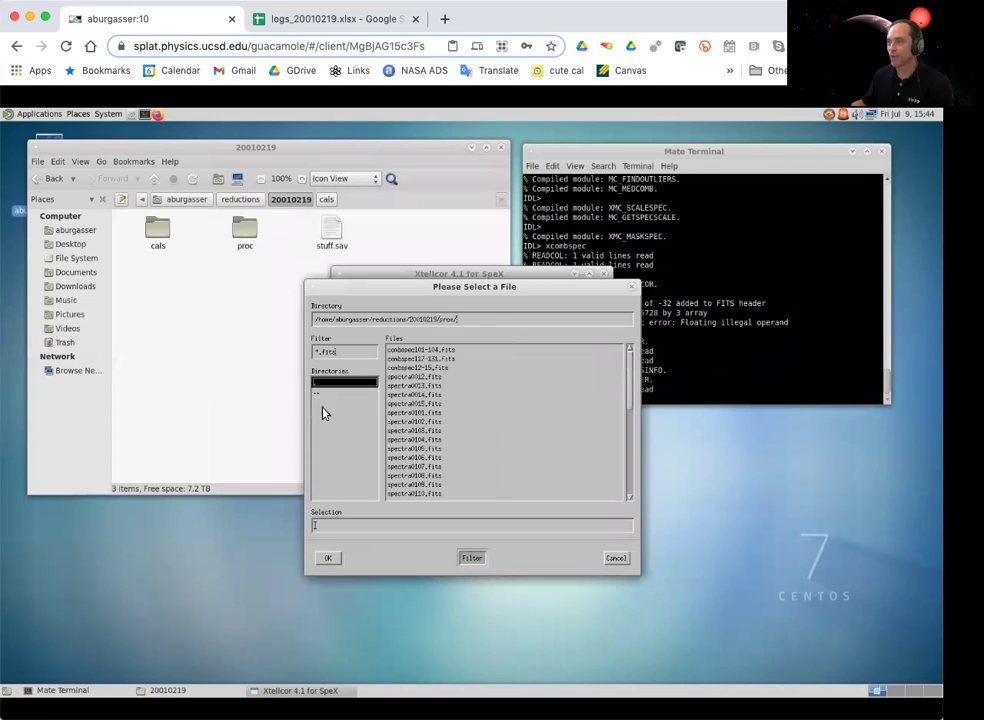
double_click(450, 347)
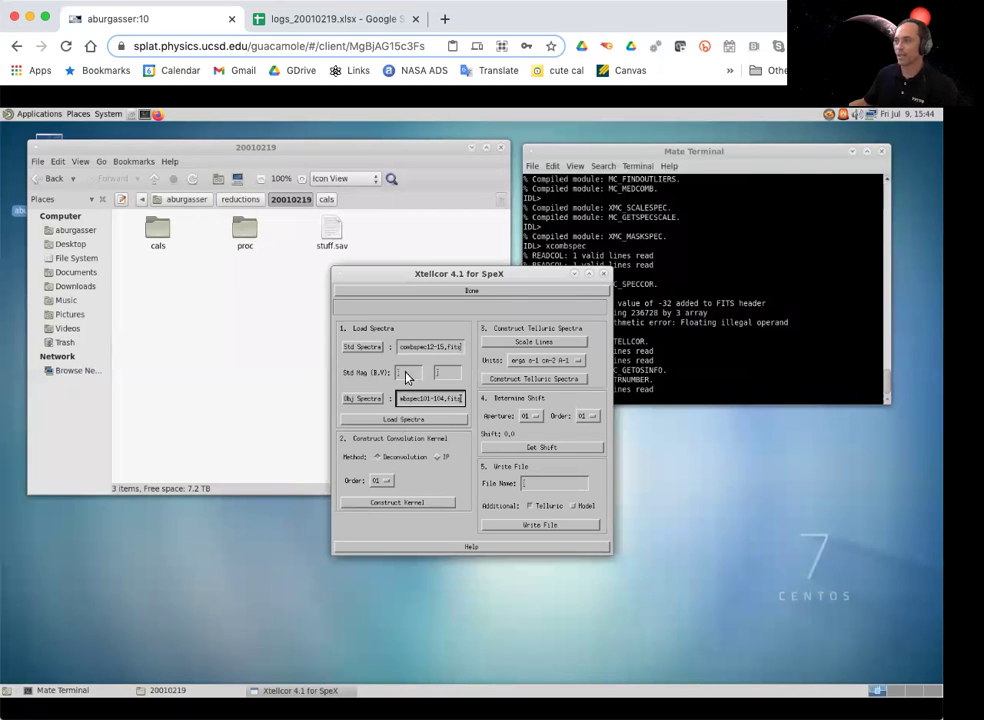
click(341, 22)
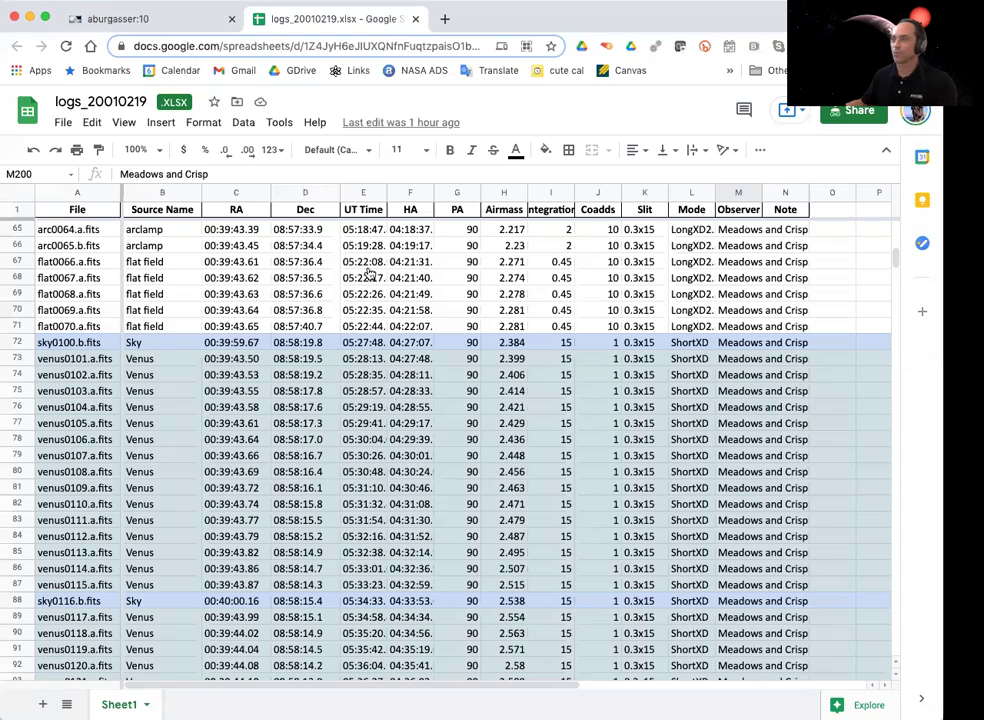
scroll(397, 440, up, 10)
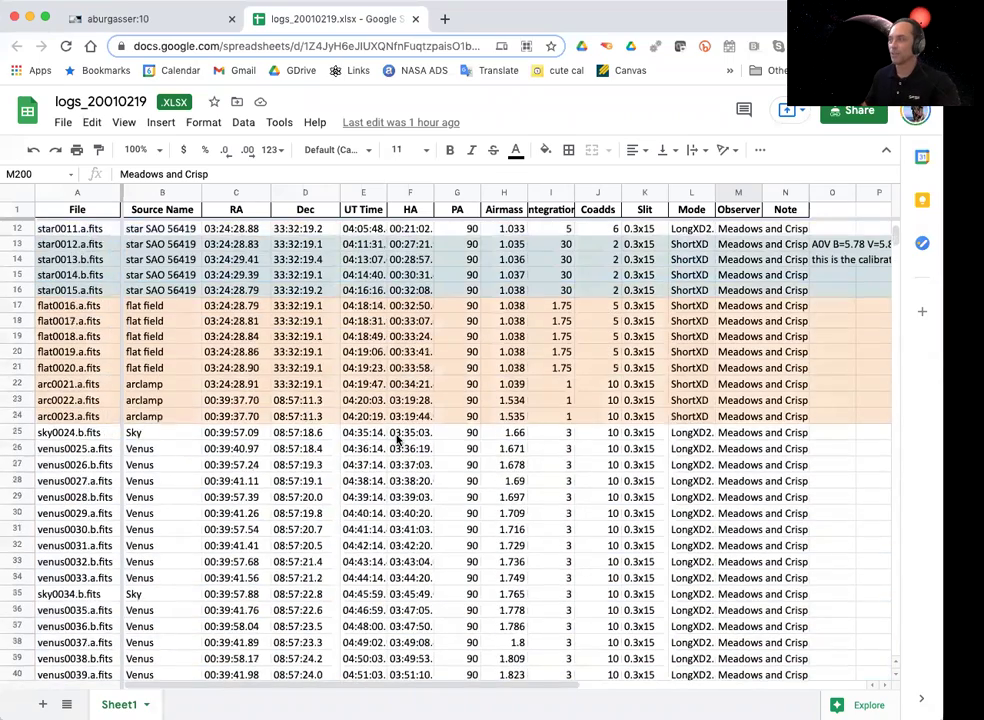
scroll(397, 440, up, 1)
scroll(397, 311, right, 2)
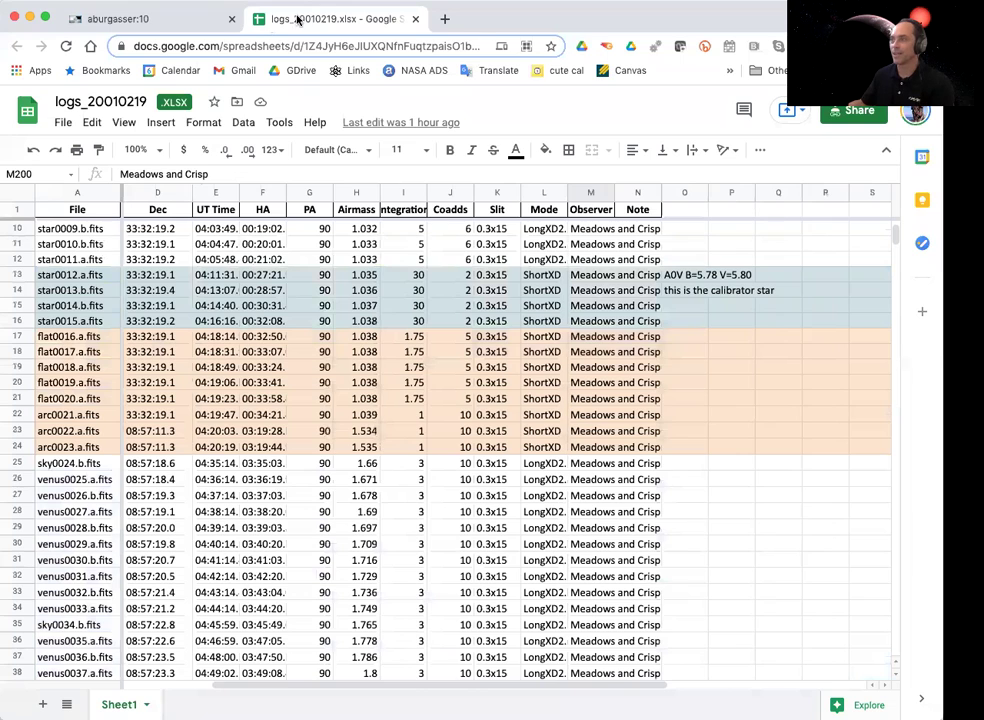
click(226, 18)
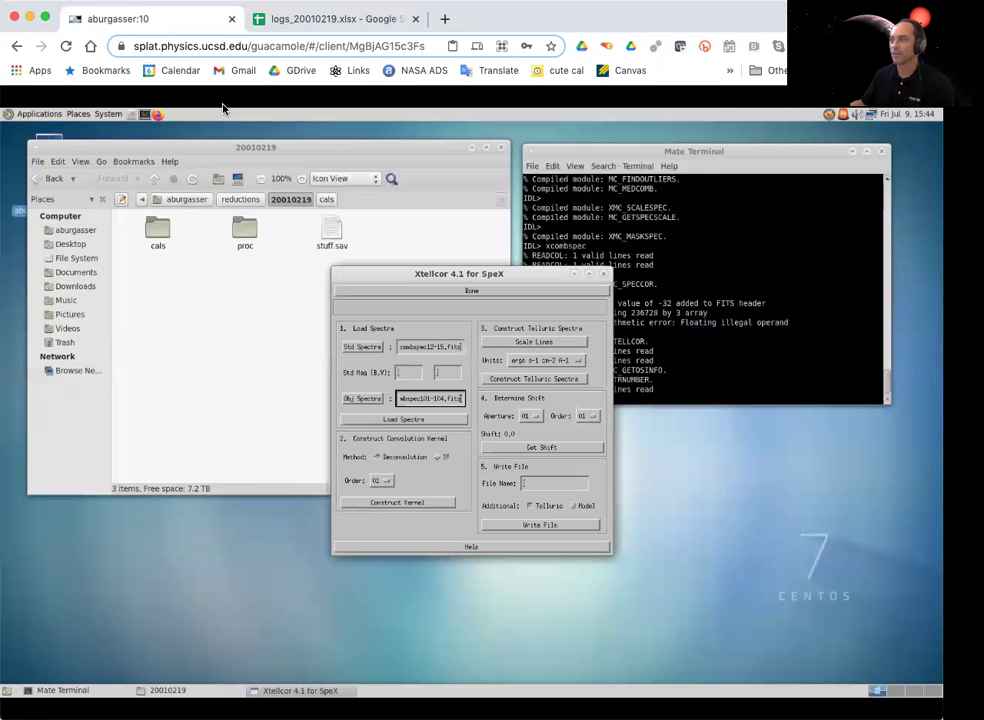
Enter standard star magnitudes B=5.78 and V=5.80, then load the standard and Venus spectra
click(404, 373)
text(5.78)
key(Tab)
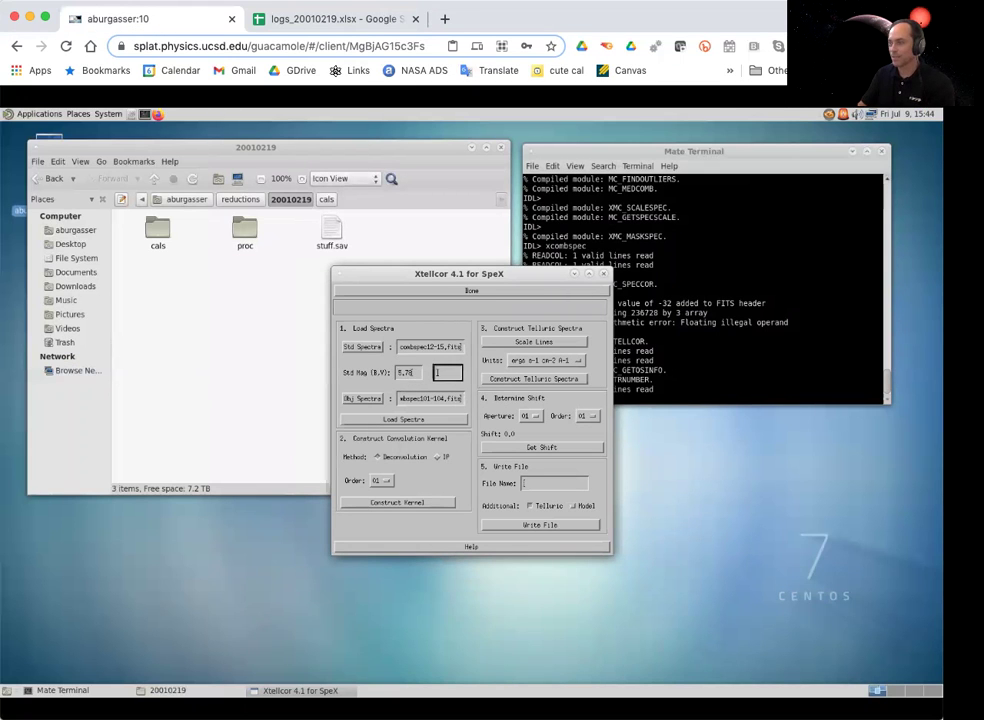
key(Tab)
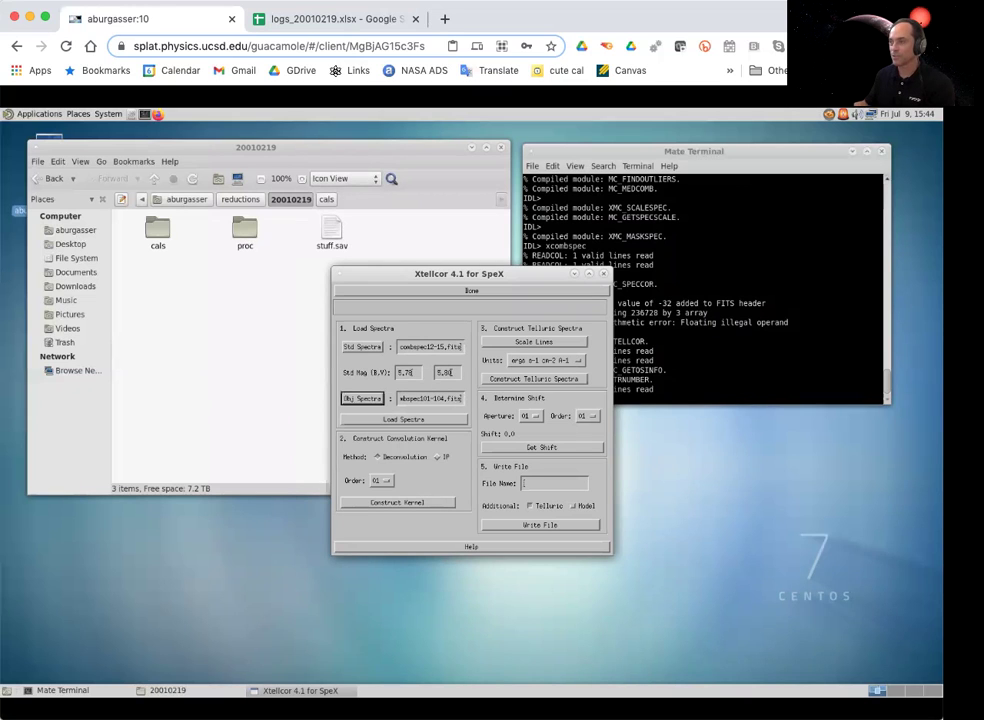
click(386, 420)
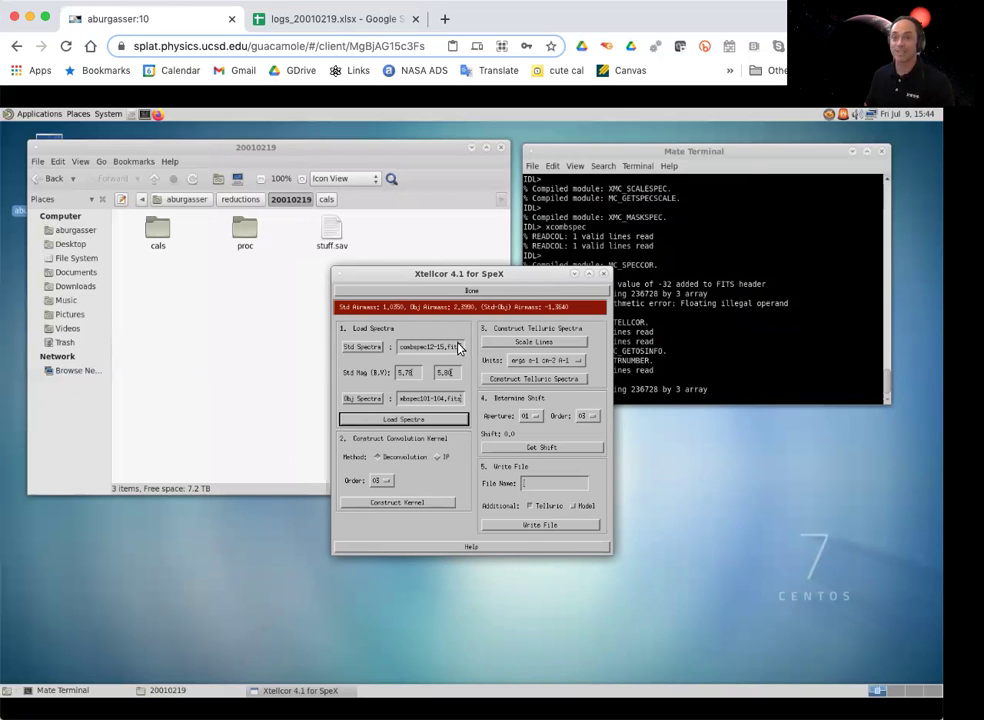
Briefly review the observing log sheet, then return to Xtellcor
click(314, 22)
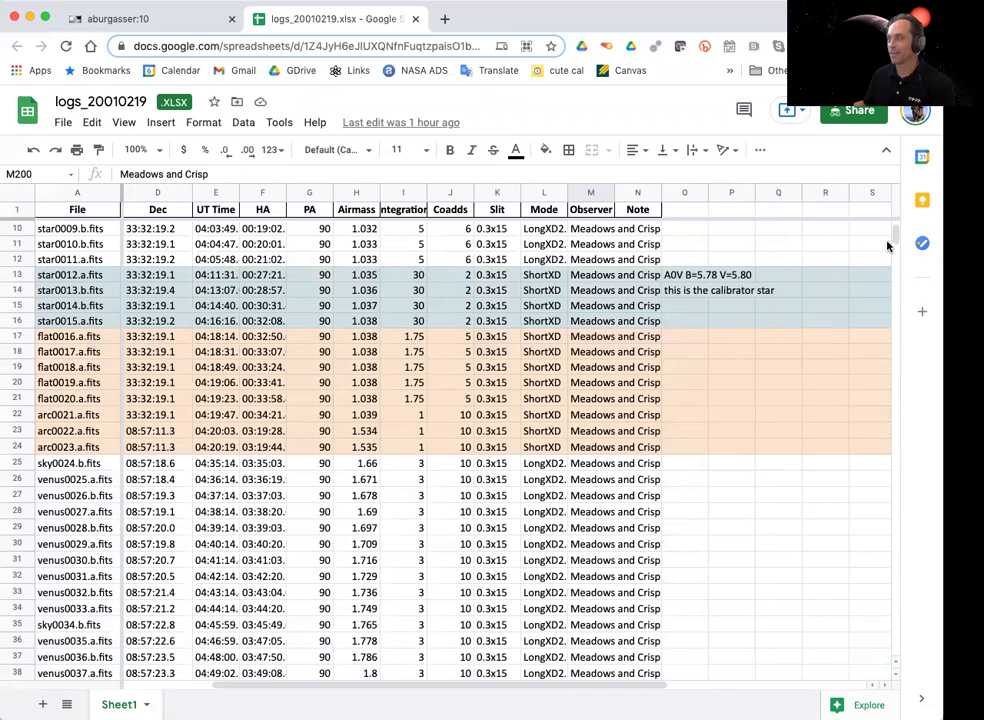
mouse_move(894, 237)
mouse_down()
mouse_move(895, 280)
mouse_move(896, 258)
mouse_up()
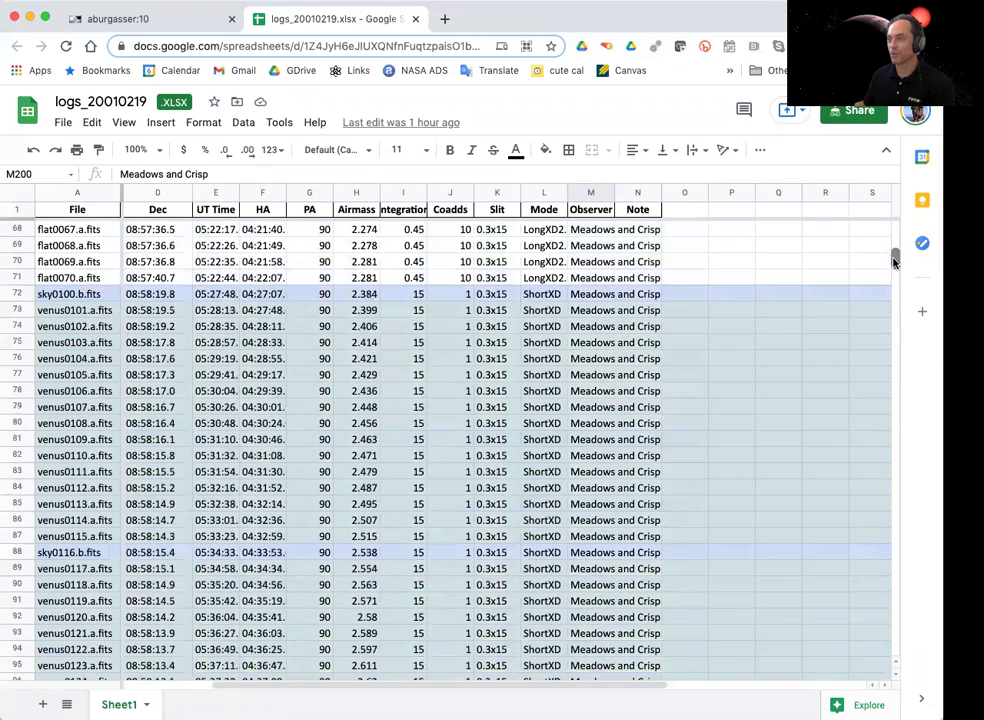
click(133, 22)
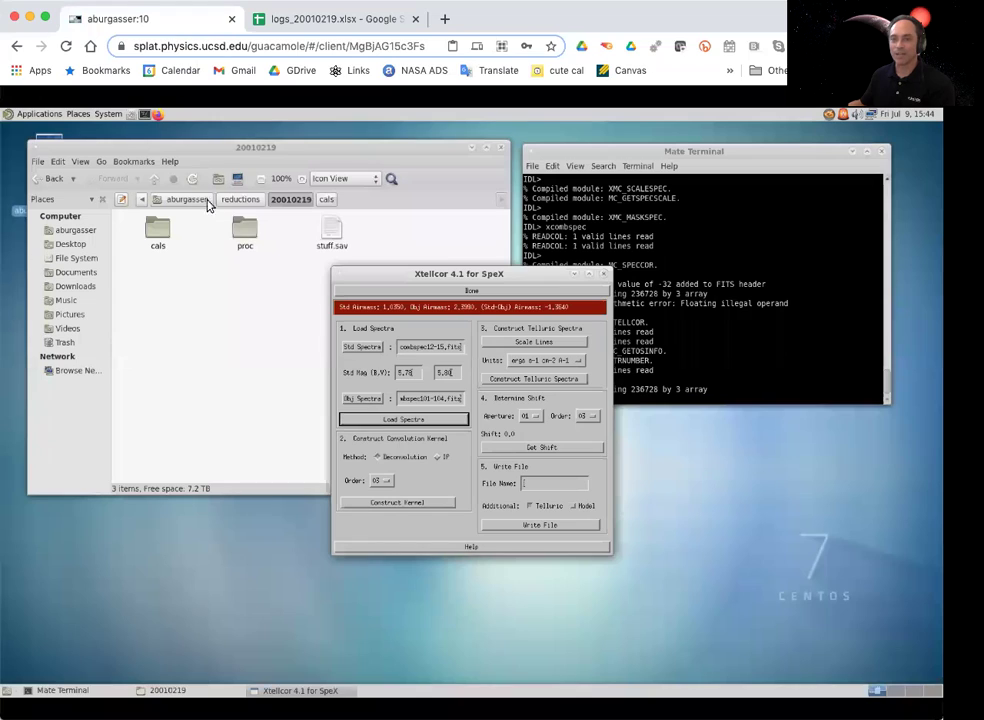
For order 06, fit a degree-5 continuum over regions near 1.00–1.06 µm and normalize
click(381, 482)
click(375, 517)
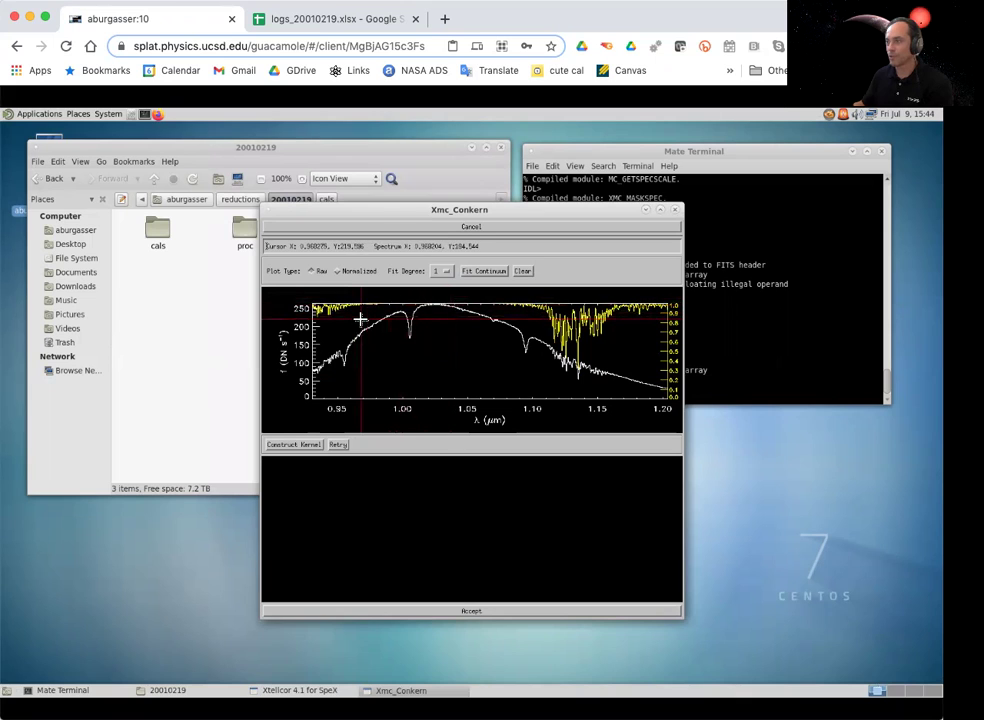
click(398, 300)
click(427, 296)
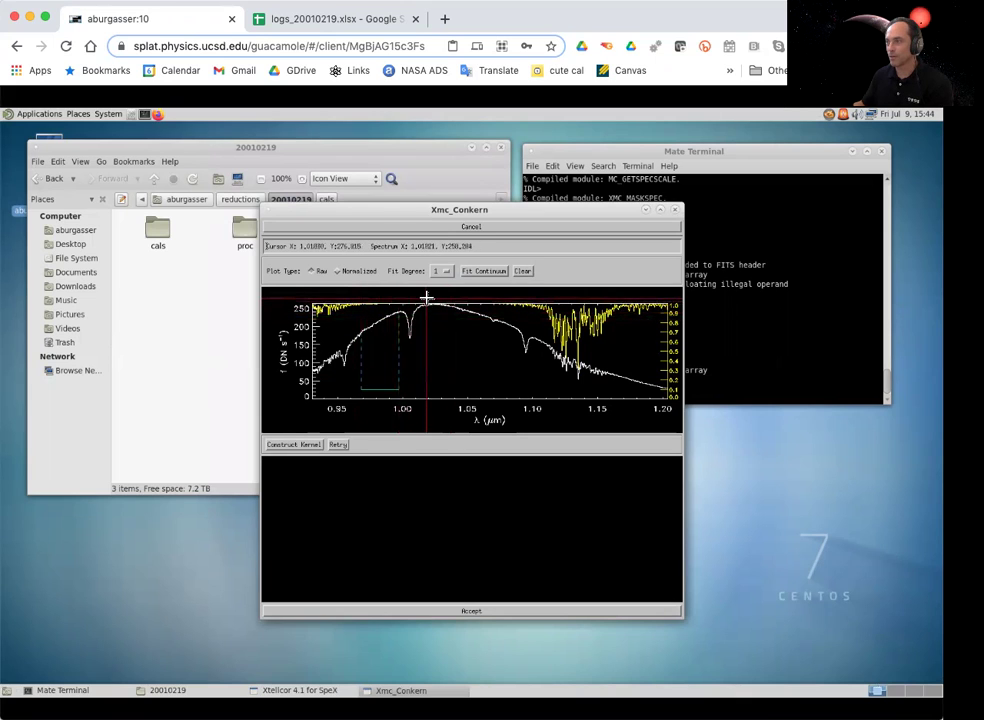
click(480, 311)
click(437, 271)
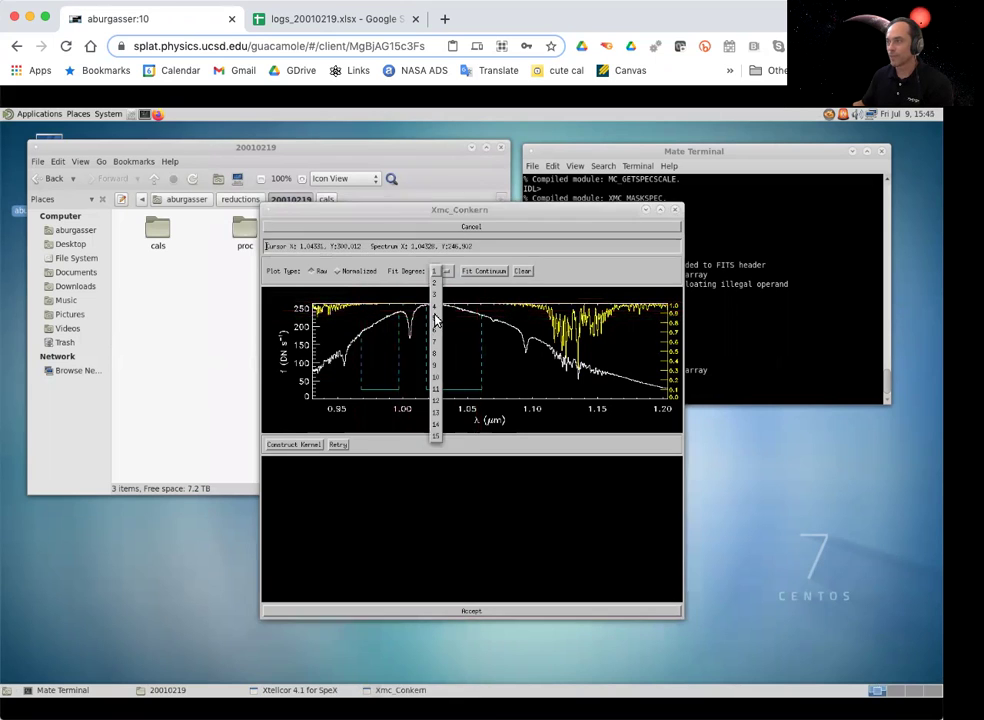
click(435, 318)
click(478, 272)
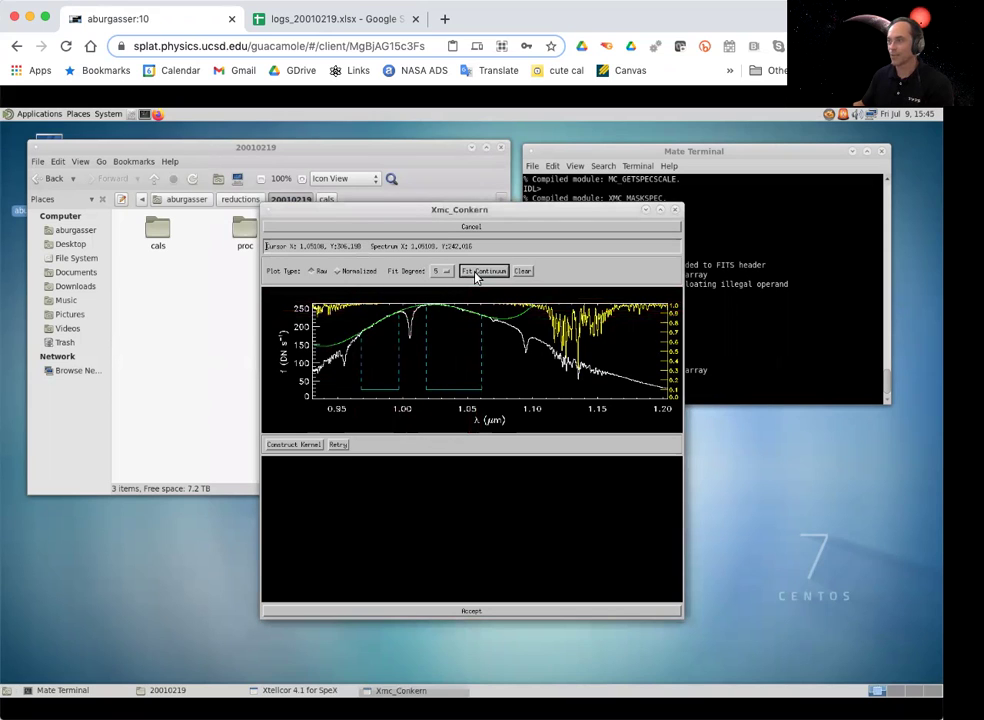
click(340, 271)
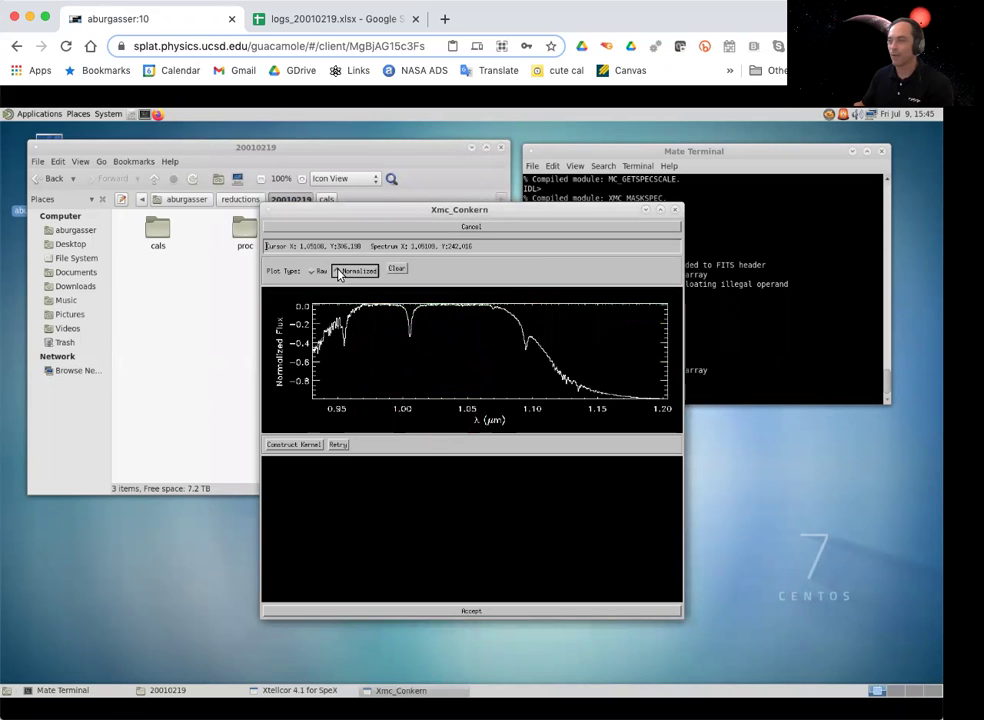
Mark the absorption line near 1.005 µm, build the kernel from it, and accept
click(373, 349)
click(446, 293)
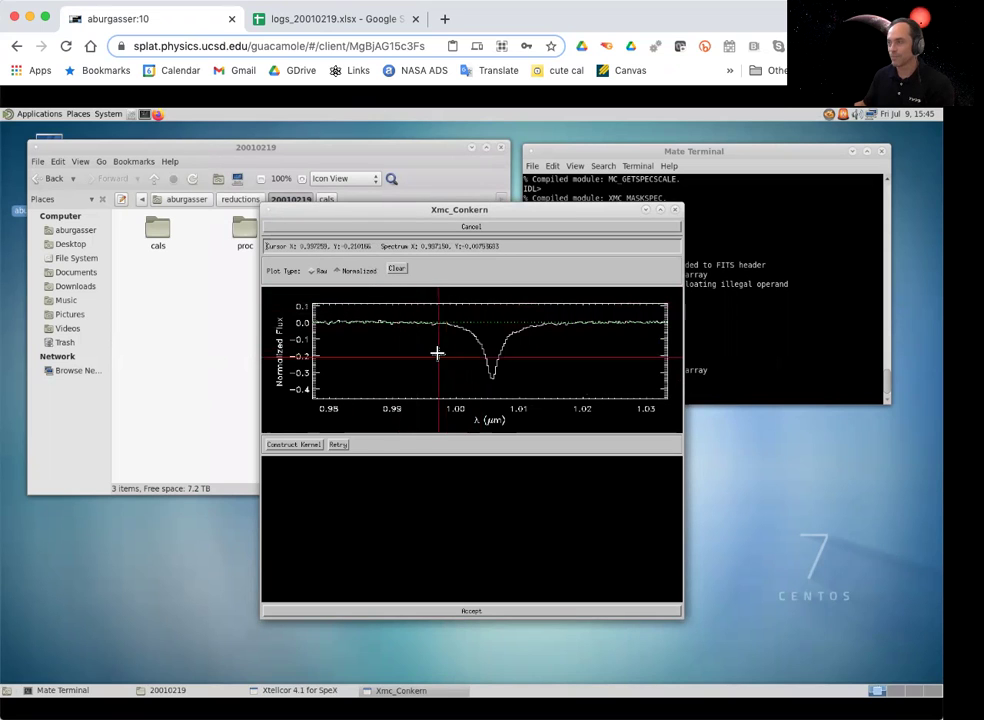
click(439, 348)
click(546, 339)
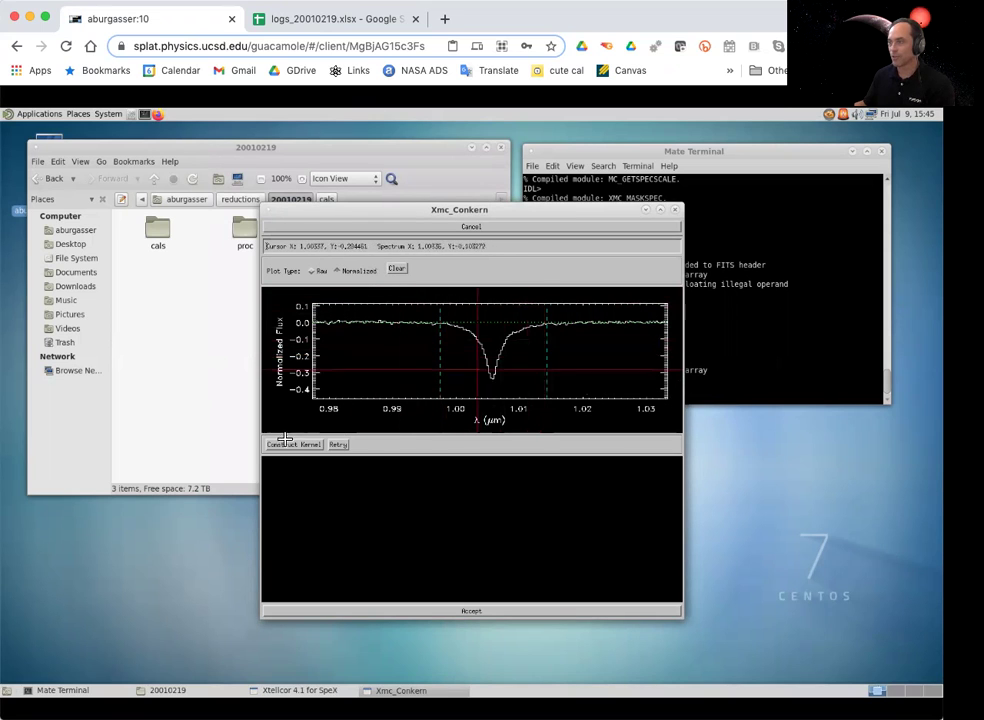
click(293, 444)
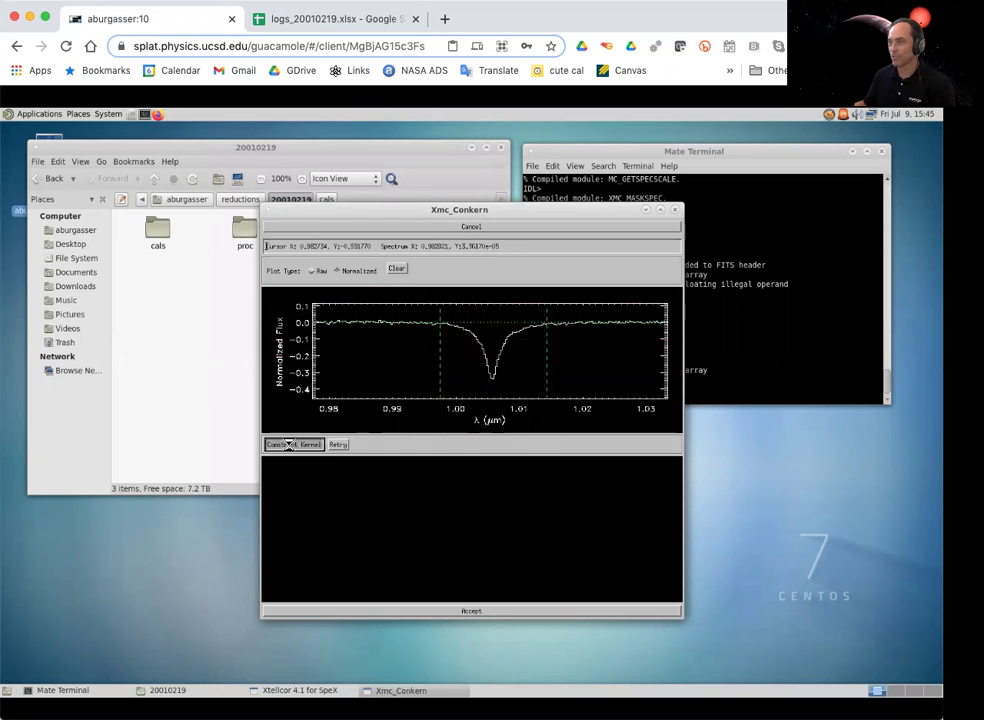
click(471, 611)
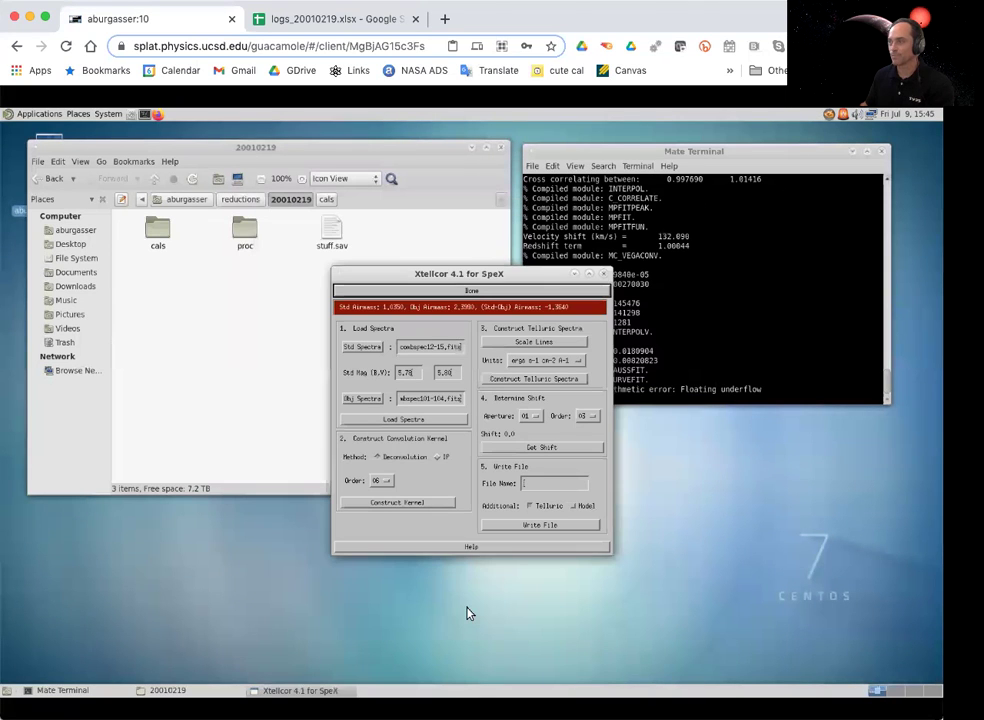
Start line scaling on order 04, zoomed to about 1.52–1.76 µm
click(527, 341)
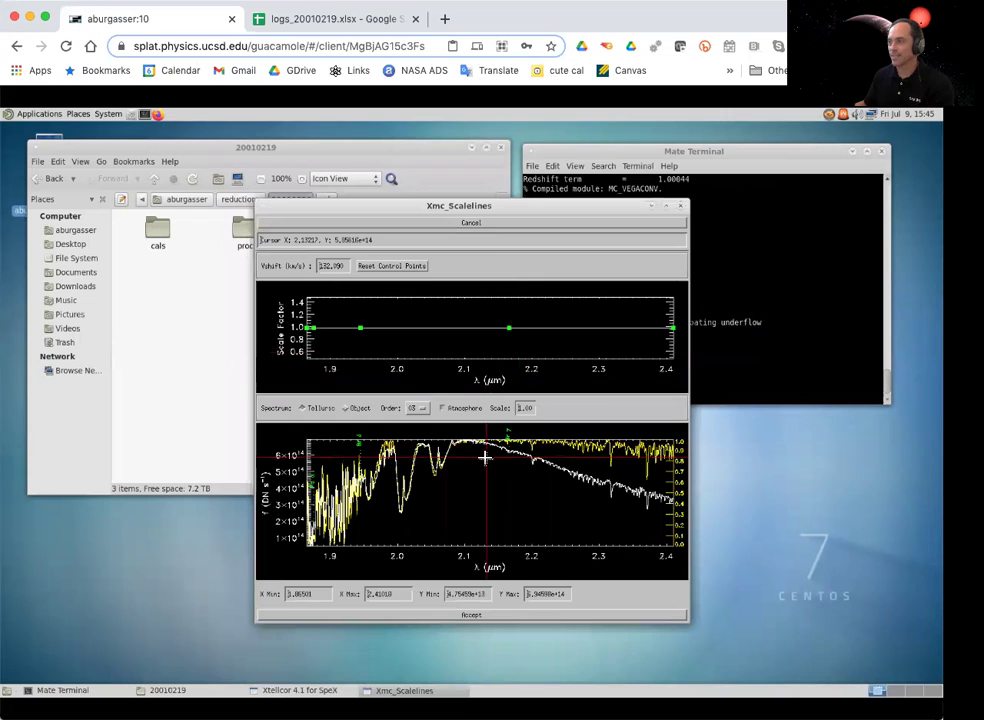
drag(484, 457, 518, 432)
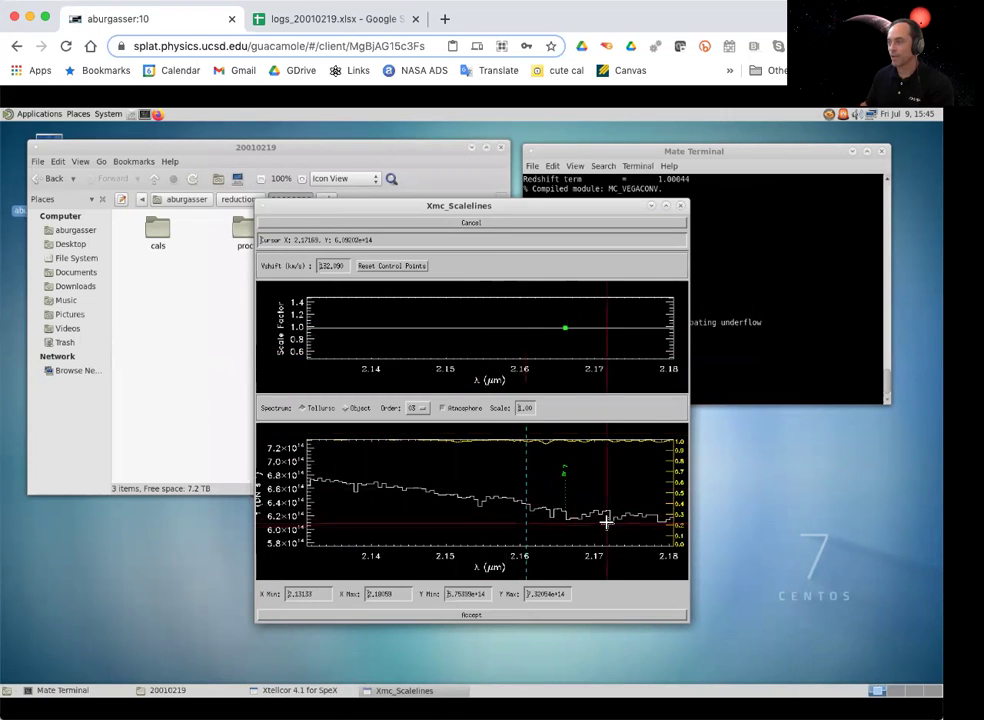
key(w)
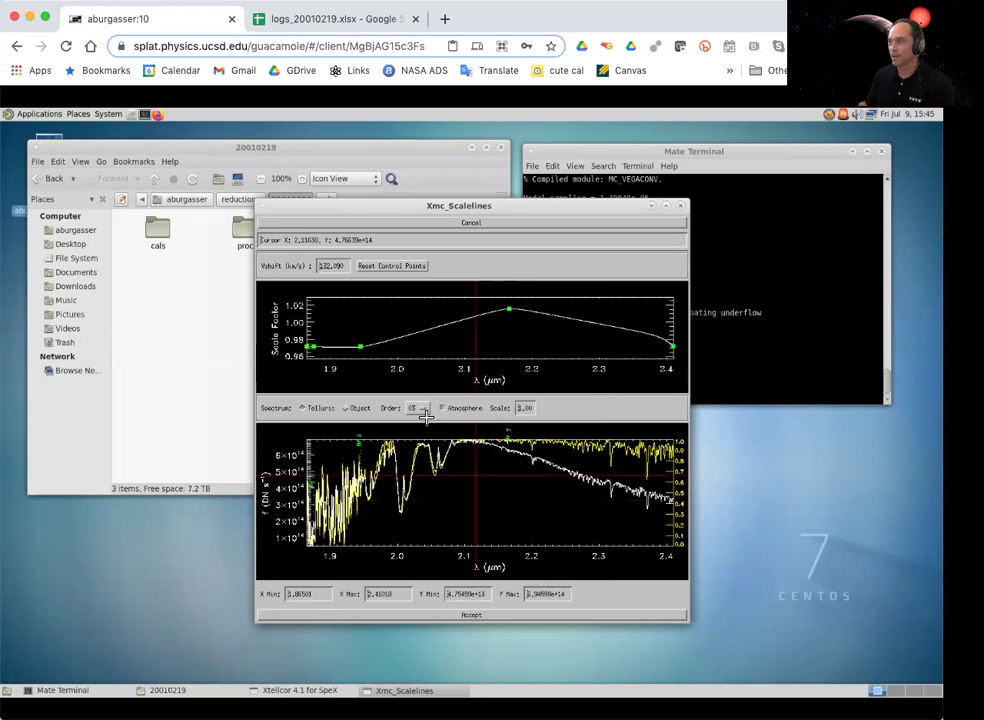
click(416, 408)
click(408, 420)
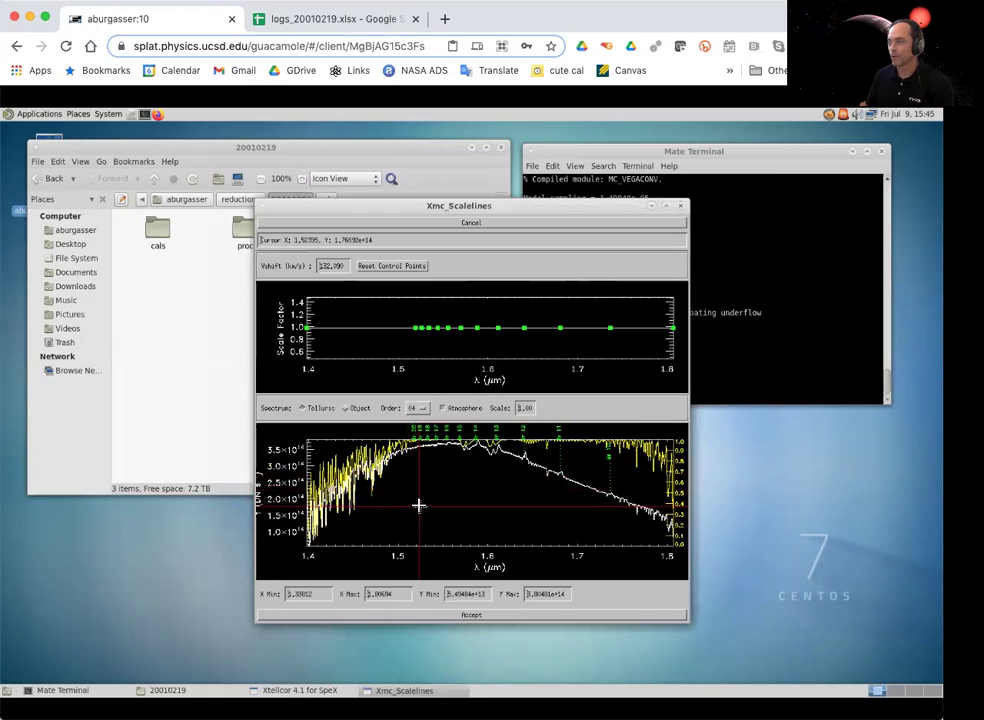
drag(419, 506, 631, 431)
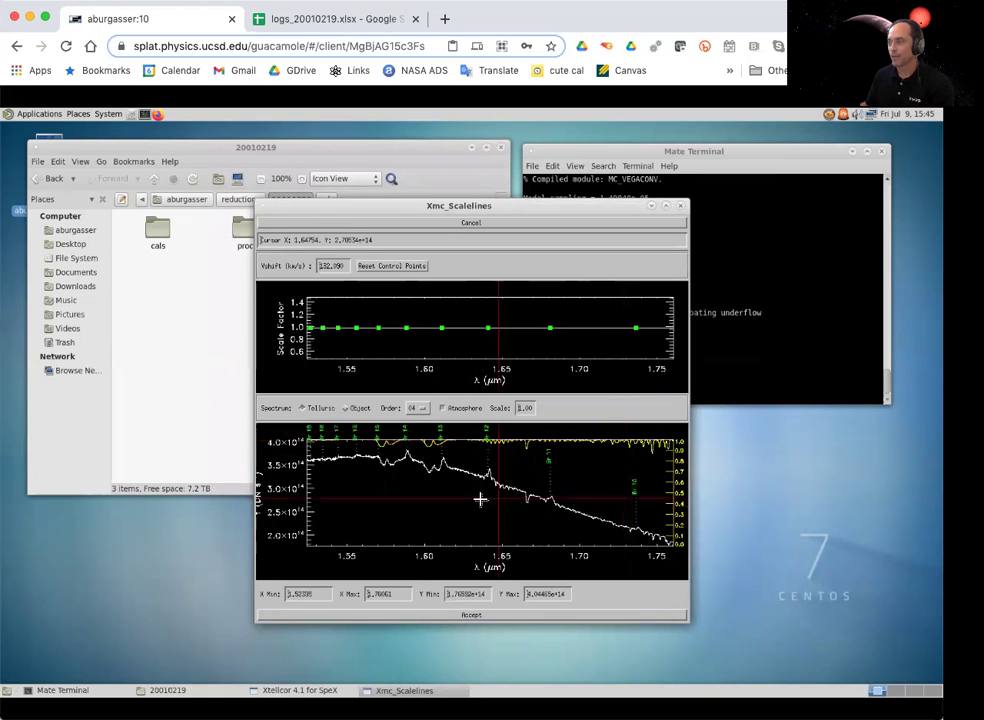
Lower the order 04 scale factors around 1.56–1.68 µm, e.g. 0.82 at 1.64 and 0.80 at 1.68
click(501, 496)
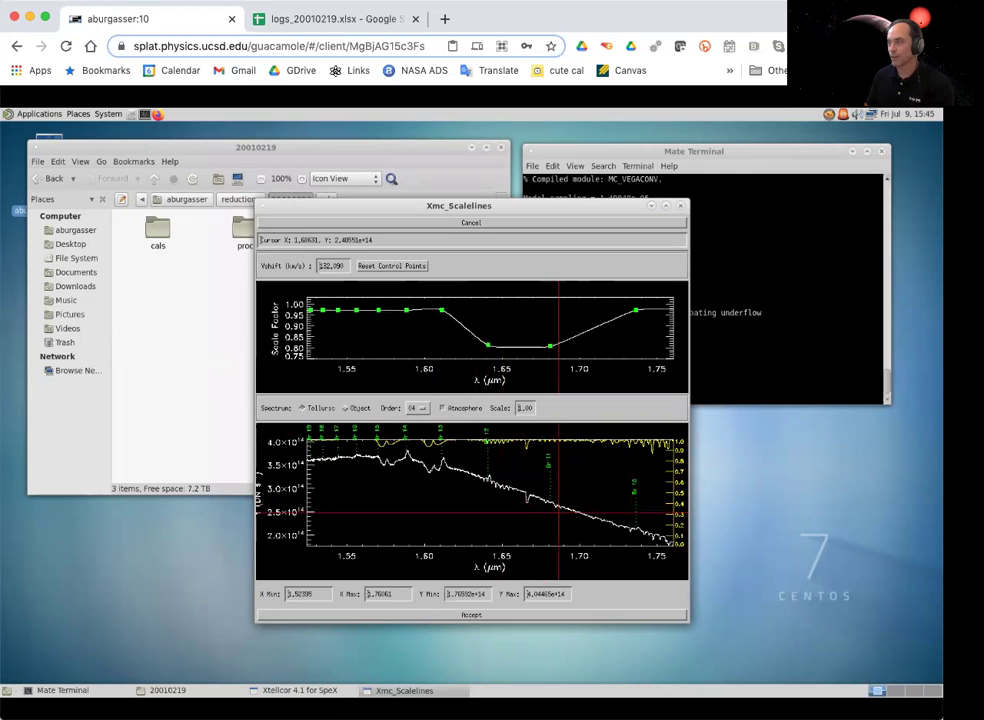
click(555, 512)
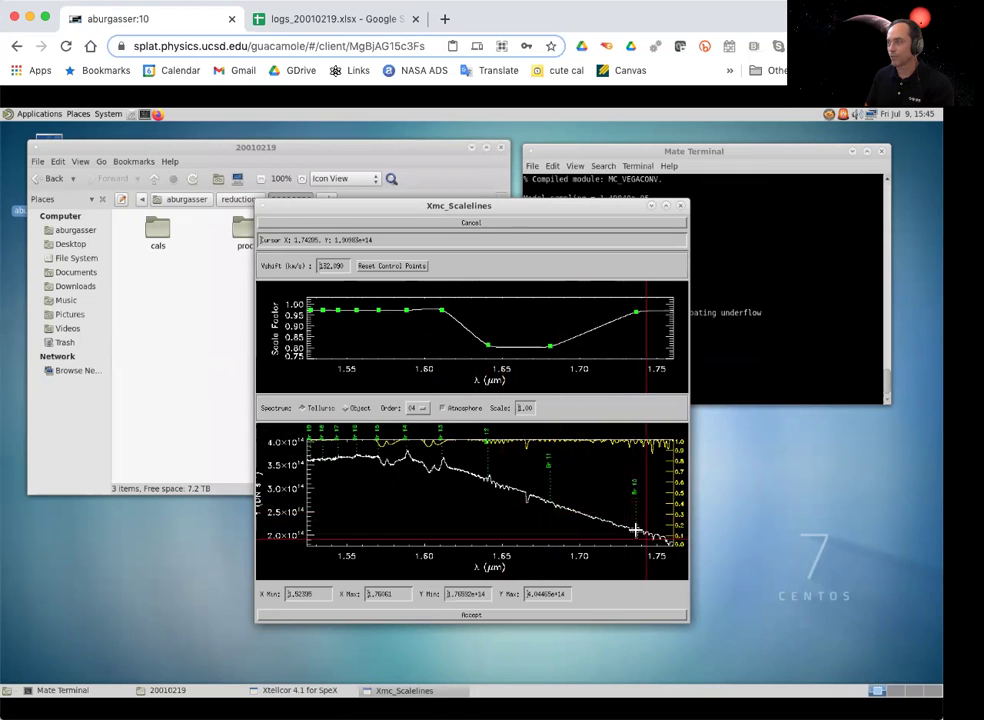
click(632, 315)
drag(632, 318, 635, 321)
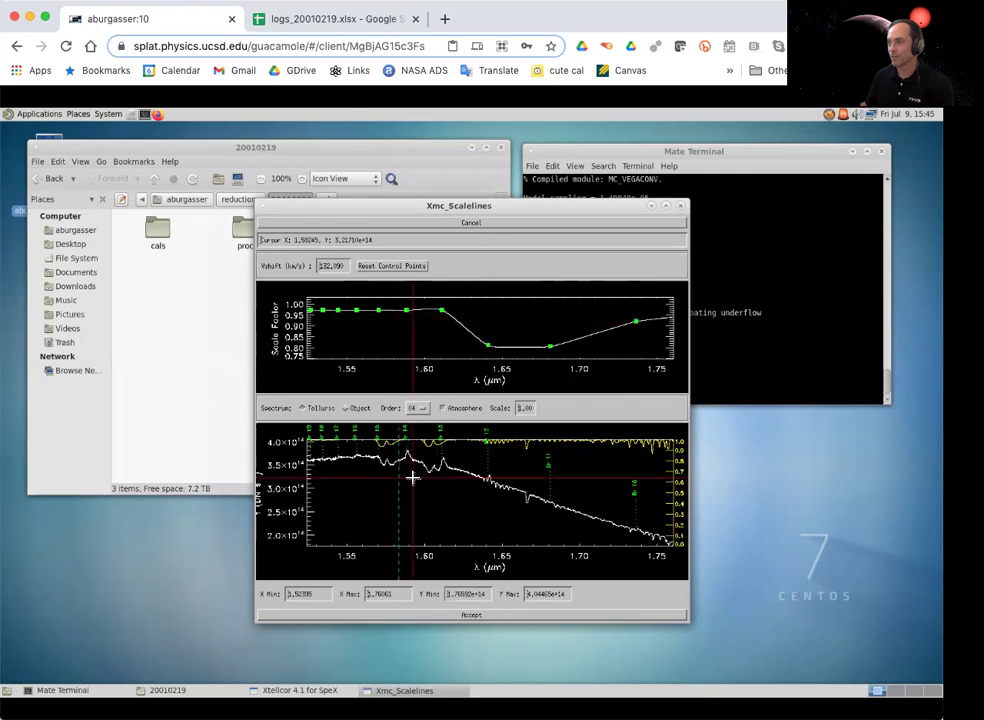
drag(408, 311, 406, 347)
drag(442, 311, 487, 342)
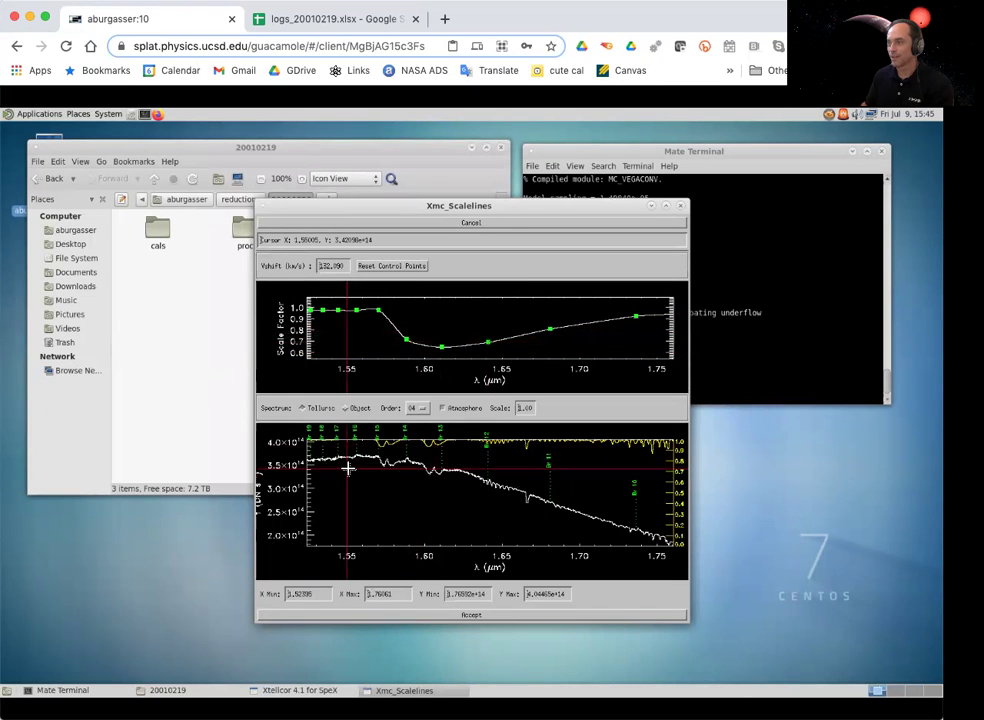
click(380, 307)
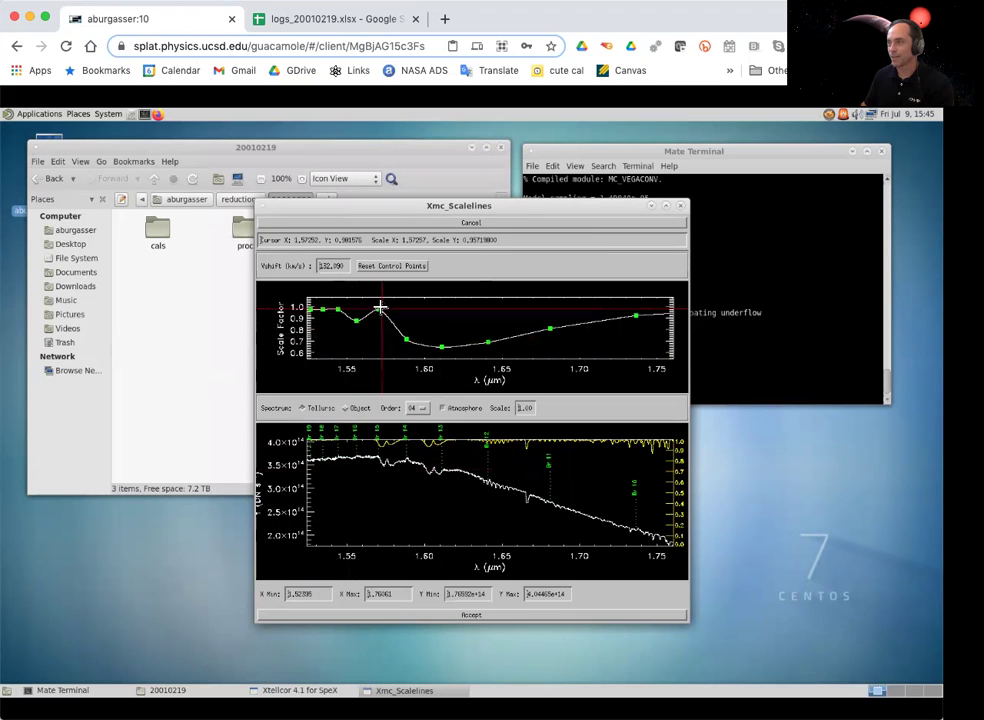
drag(379, 318, 378, 334)
click(401, 323)
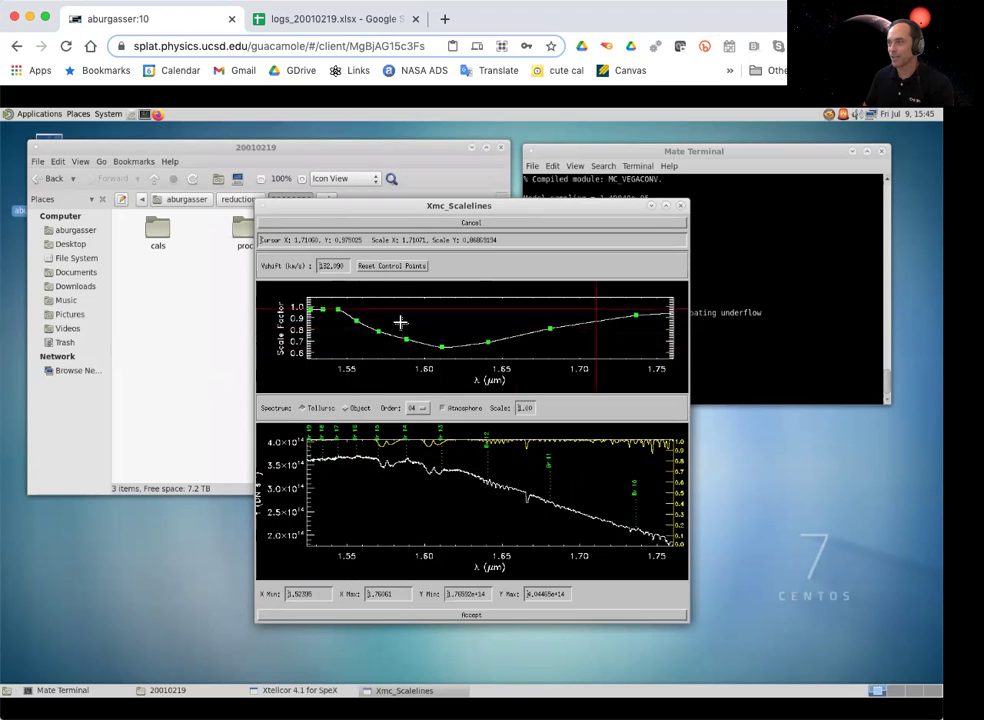
In order 07, lower the scale factors over 0.86–0.90 µm to about 0.80 to remove hydrogen lines
key(w)
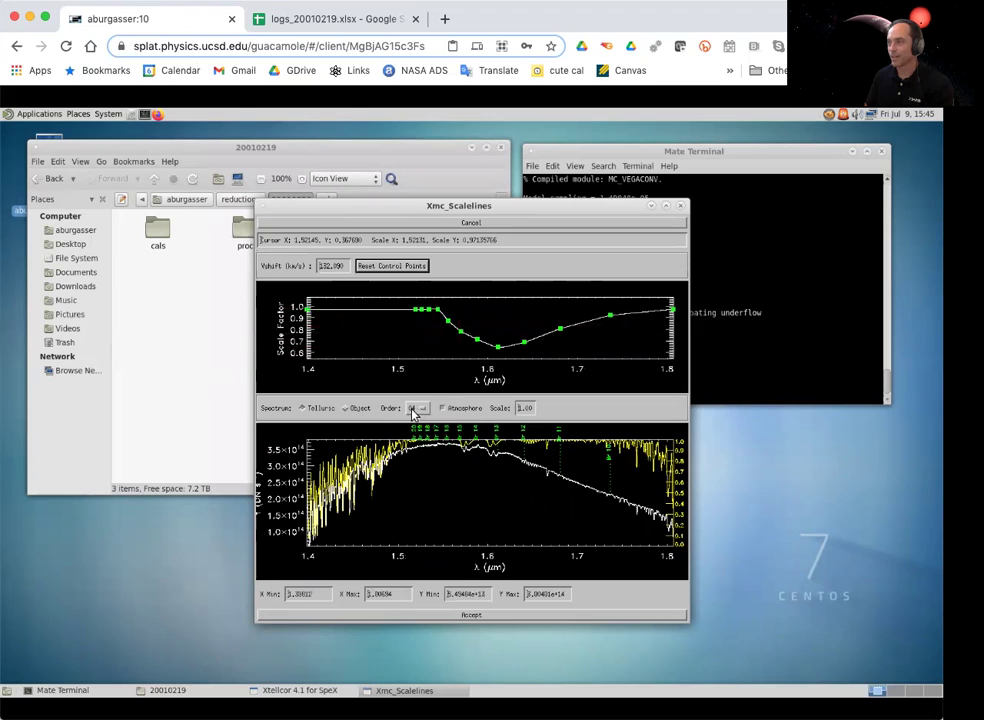
click(417, 408)
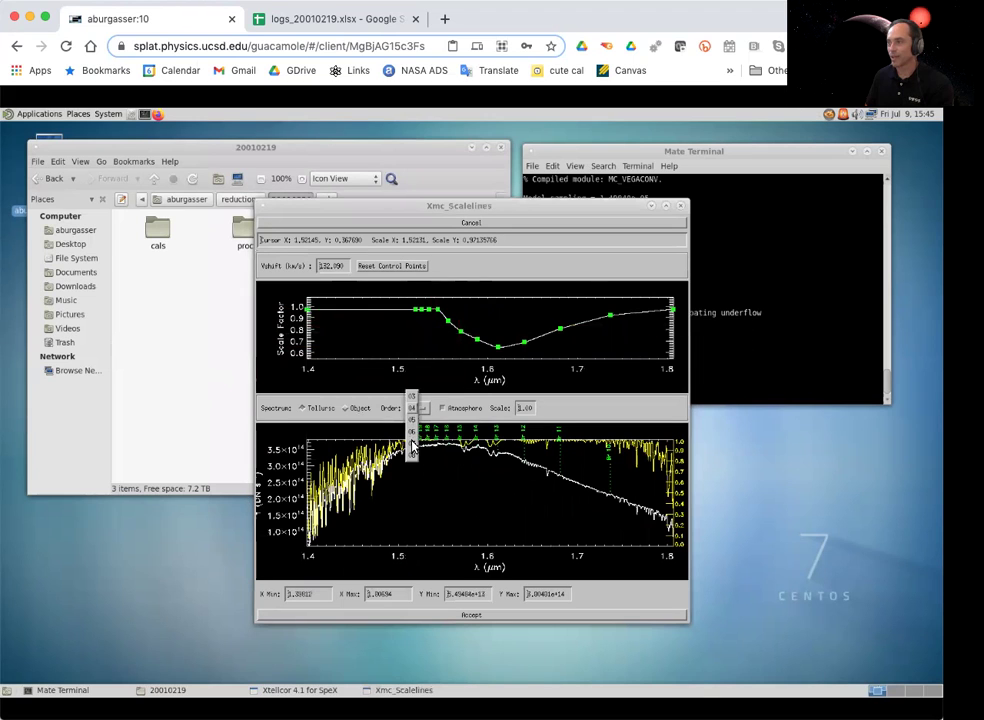
click(411, 445)
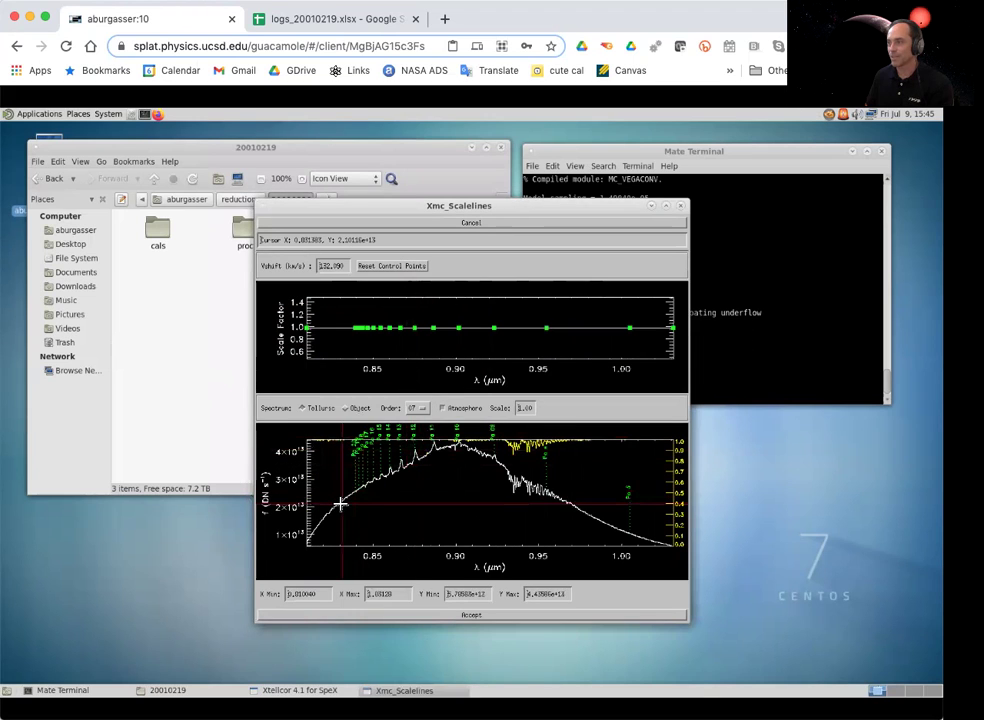
click(510, 431)
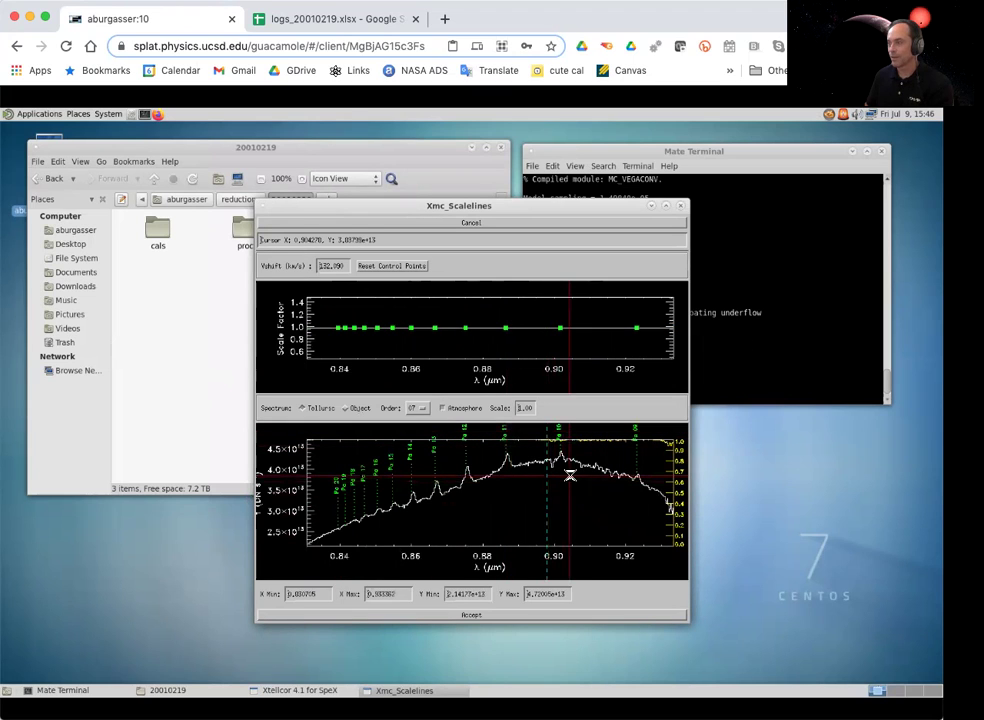
click(612, 493)
click(508, 490)
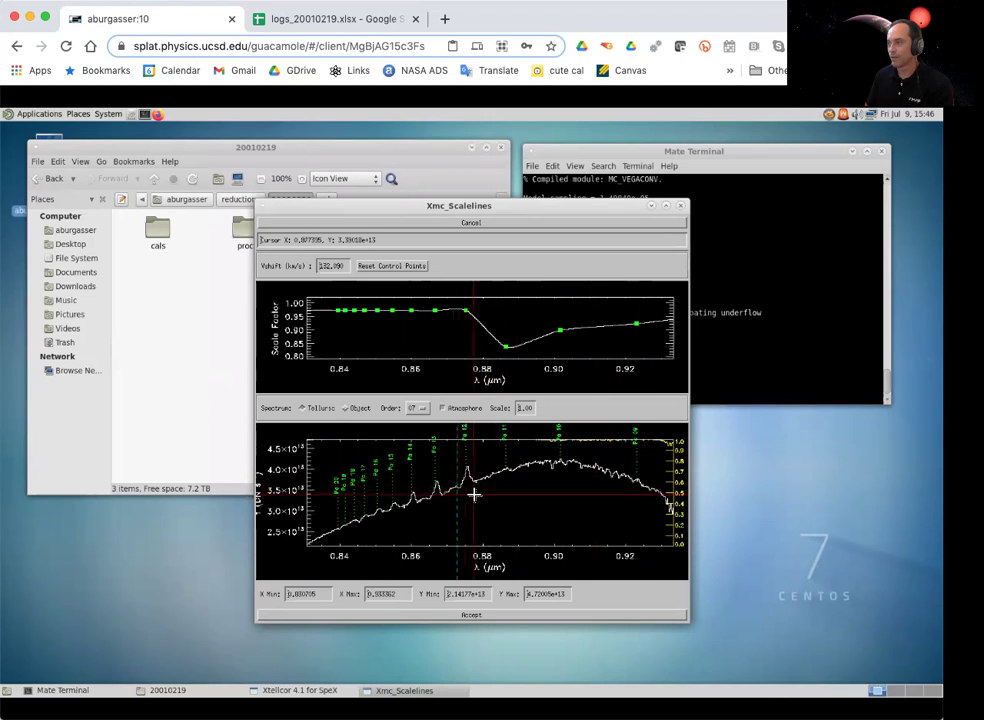
click(426, 501)
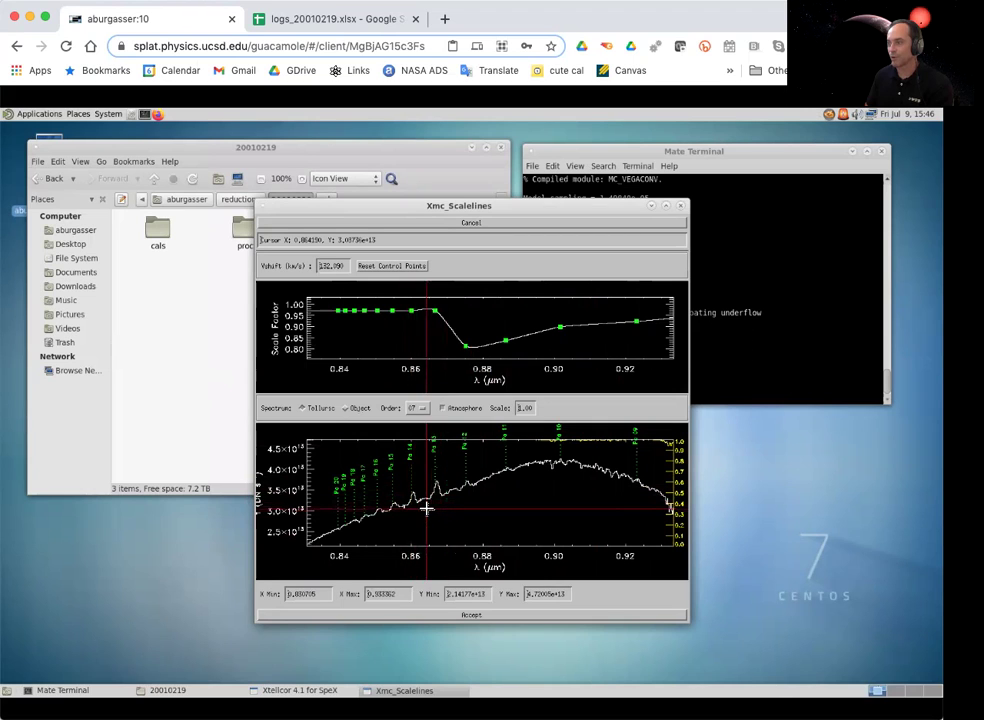
drag(429, 511, 403, 517)
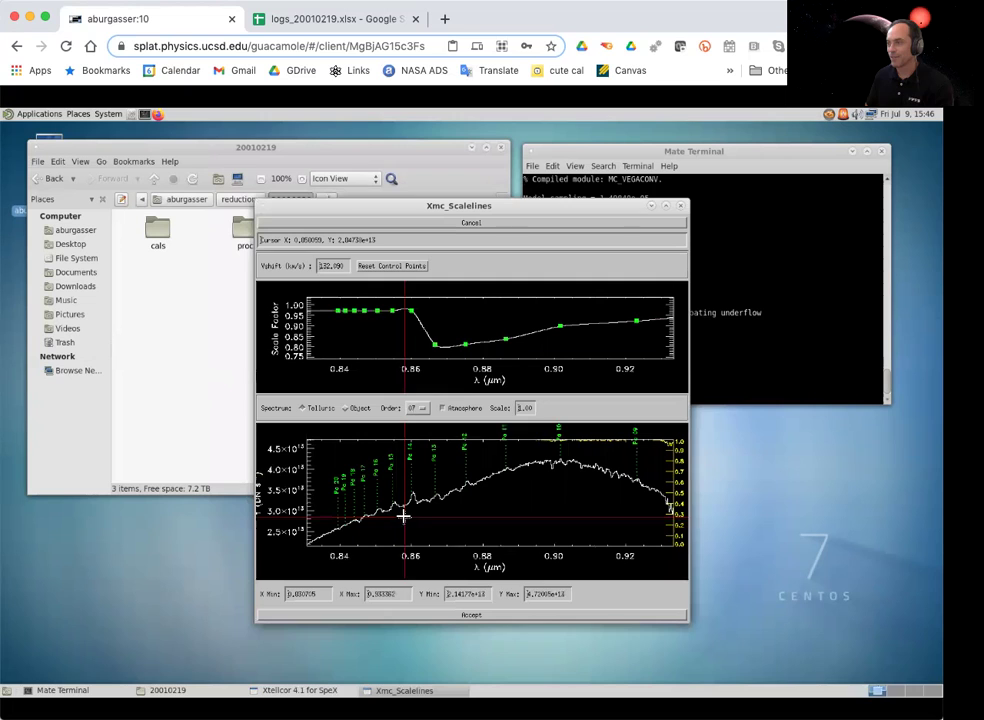
drag(411, 311, 377, 318)
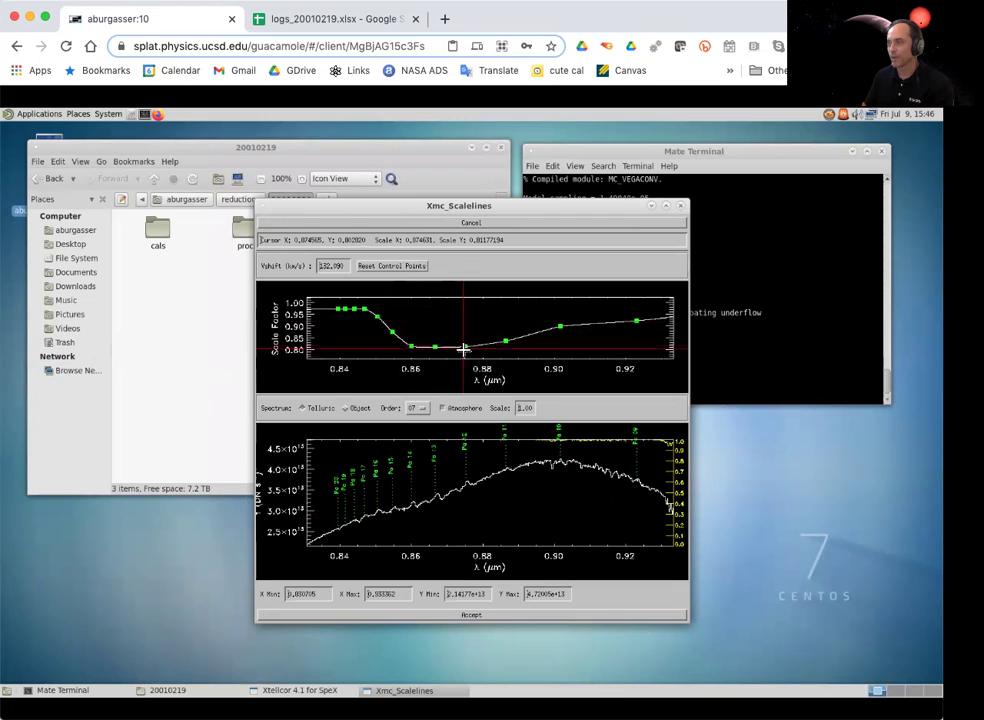
drag(465, 349, 464, 355)
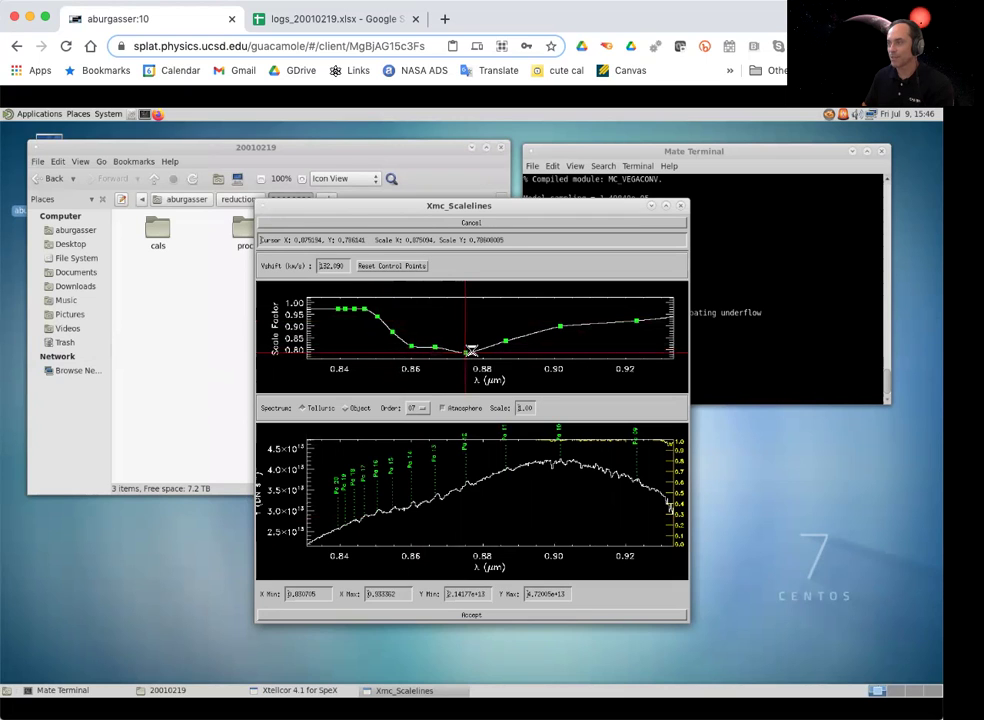
drag(435, 340, 430, 347)
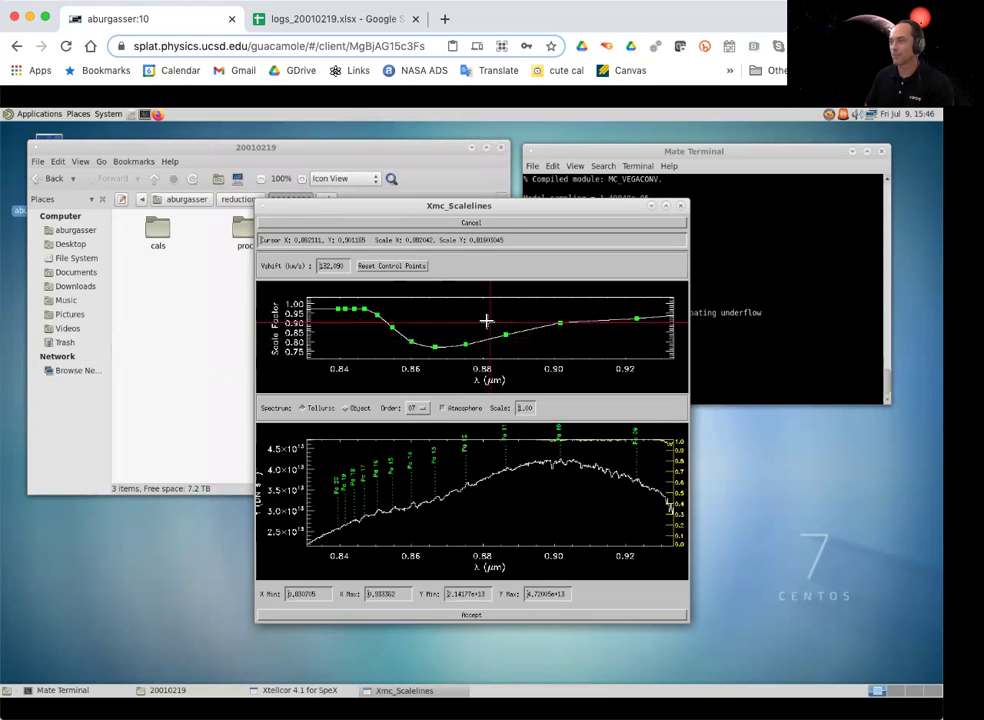
In order 08, lower the scale factors over 0.855–0.886 µm to about 0.77 across the Paschen lines
key(w)
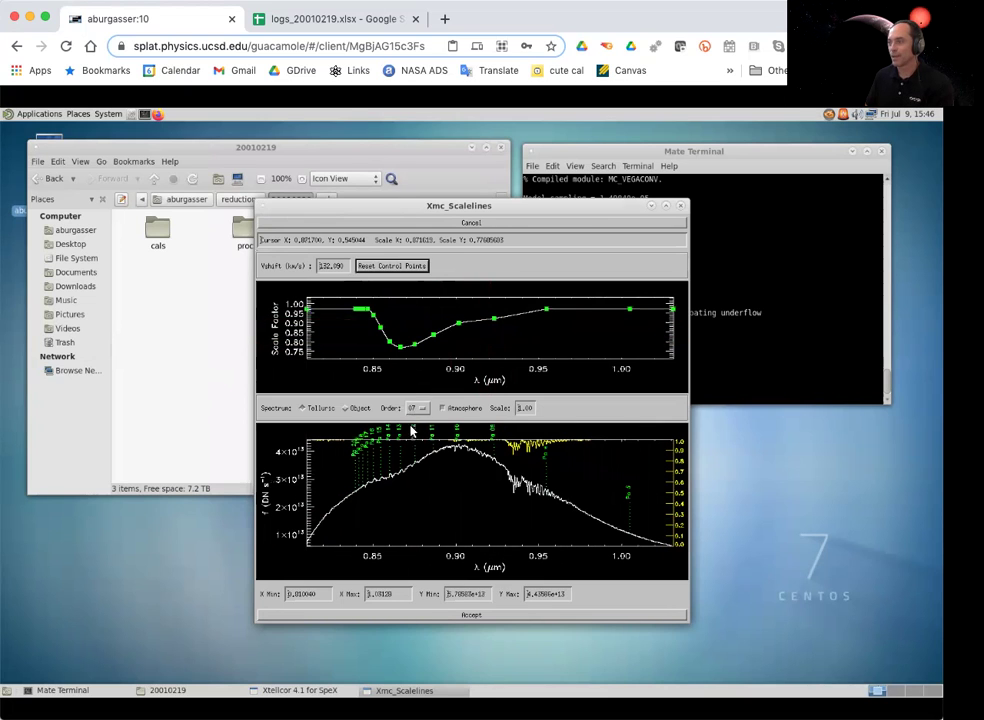
click(411, 429)
click(411, 421)
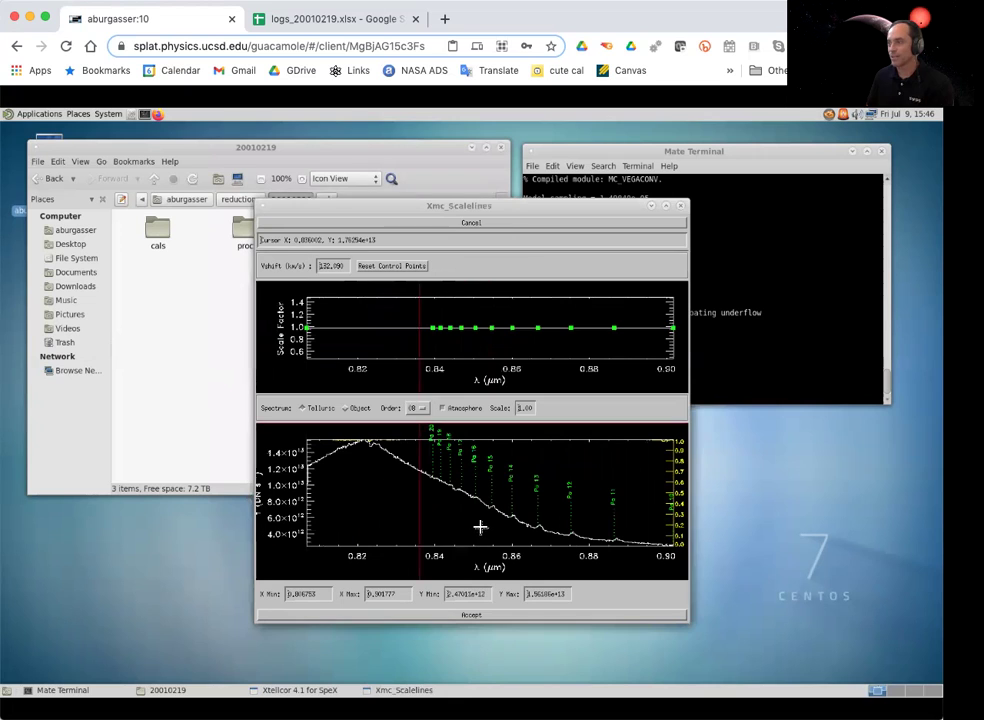
drag(474, 563, 641, 494)
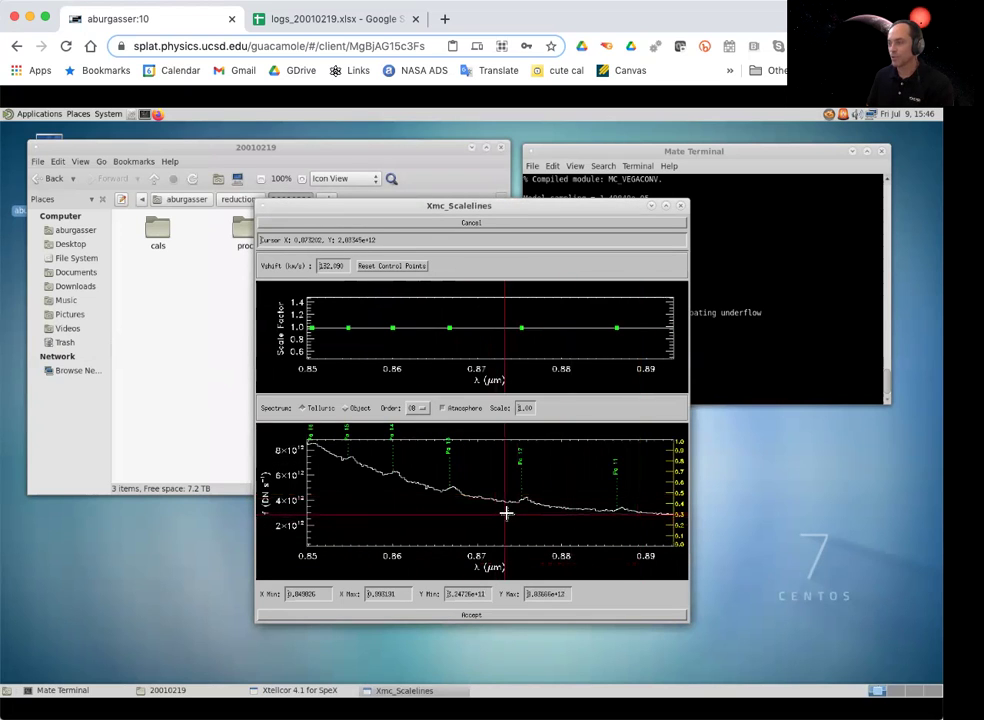
click(540, 512)
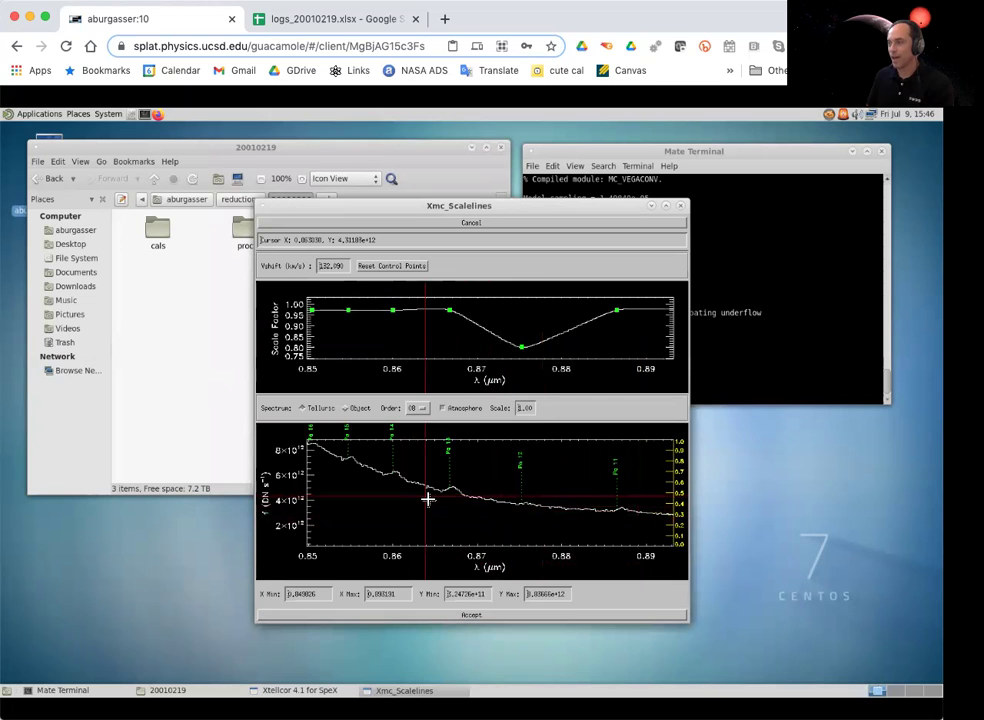
click(463, 500)
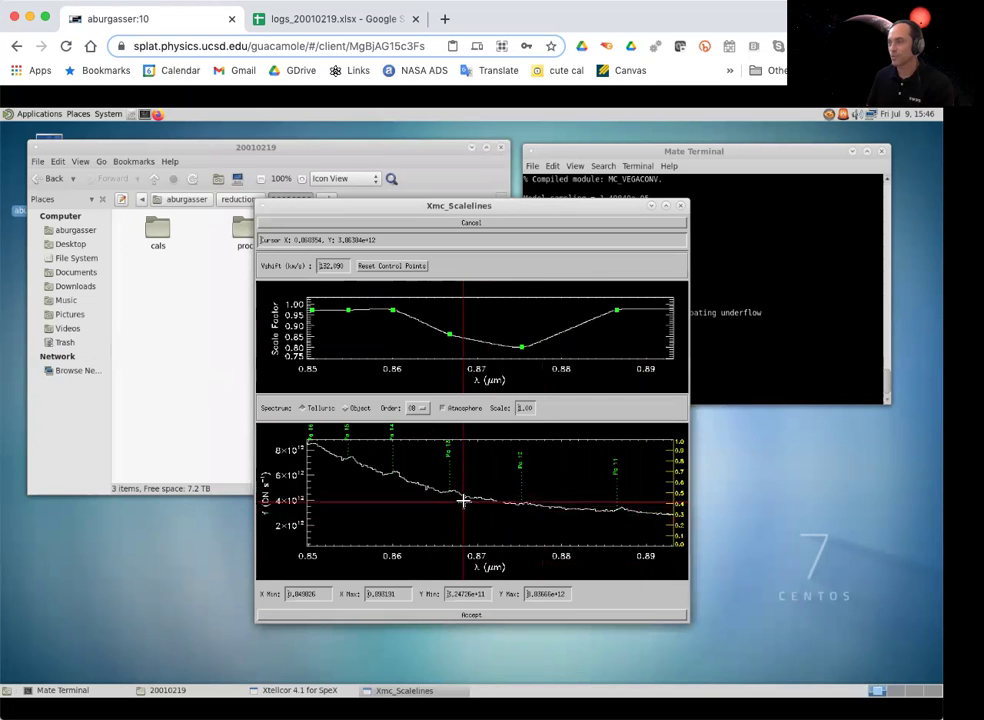
click(611, 515)
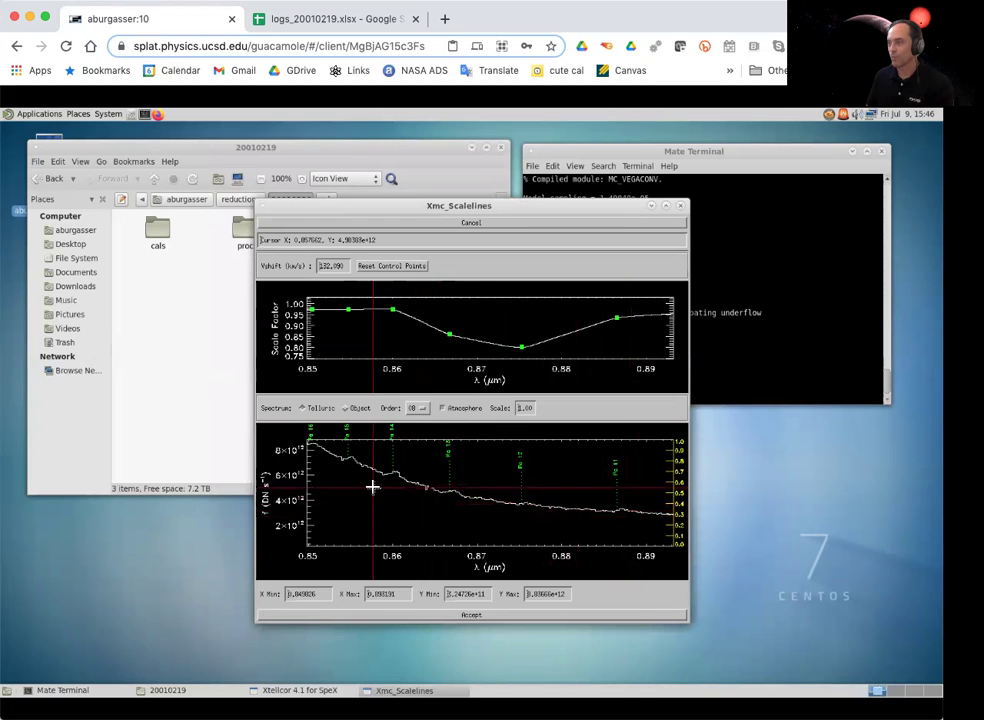
click(397, 339)
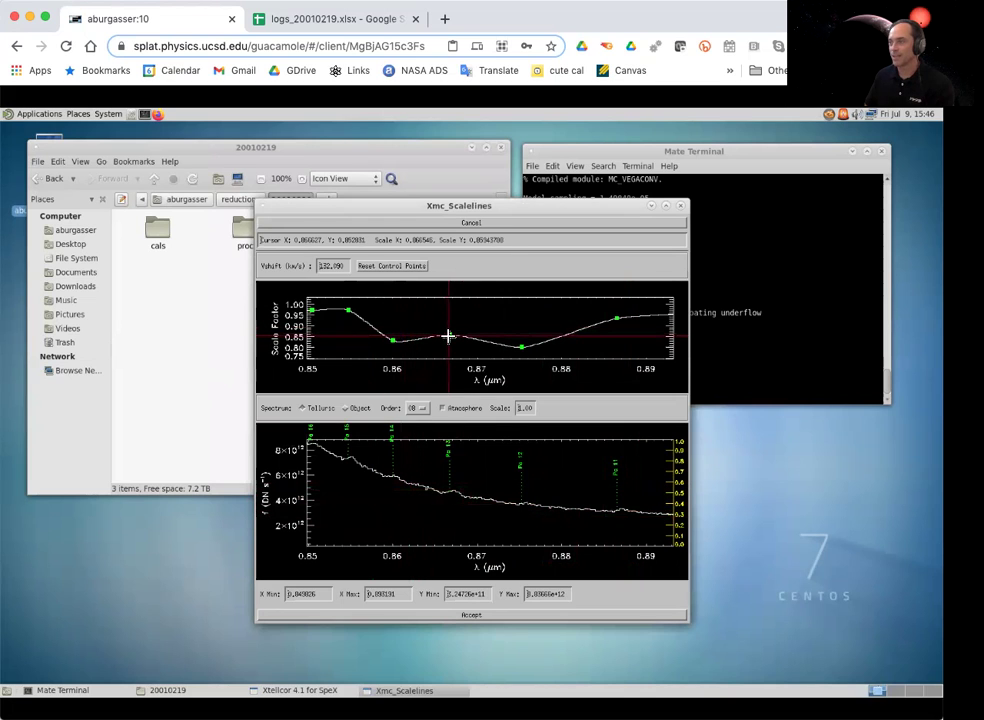
click(449, 348)
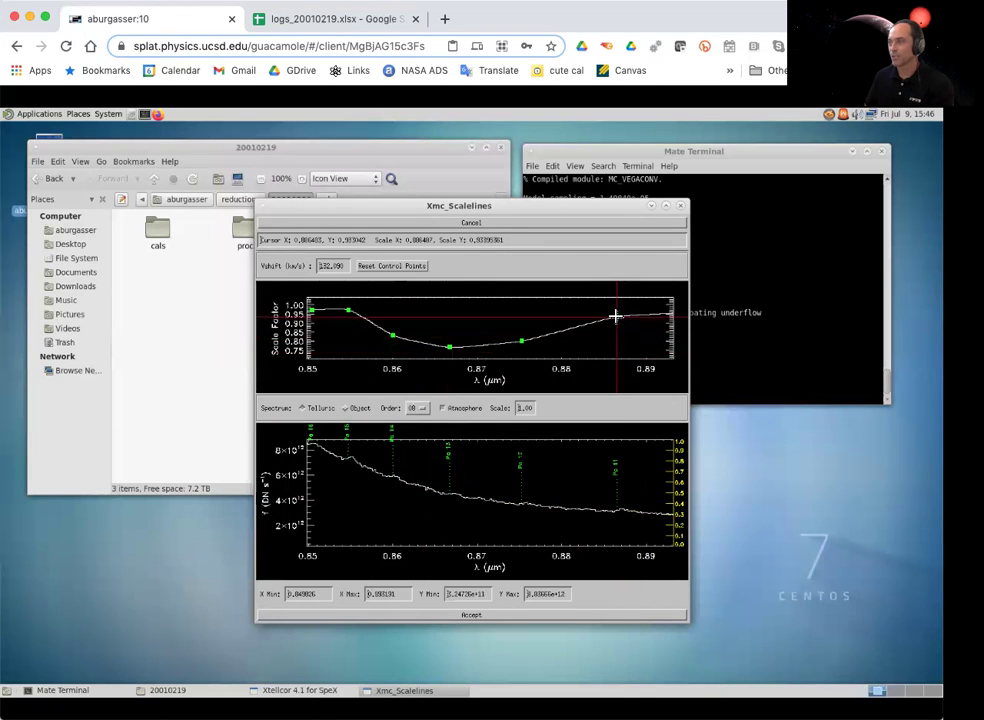
click(348, 316)
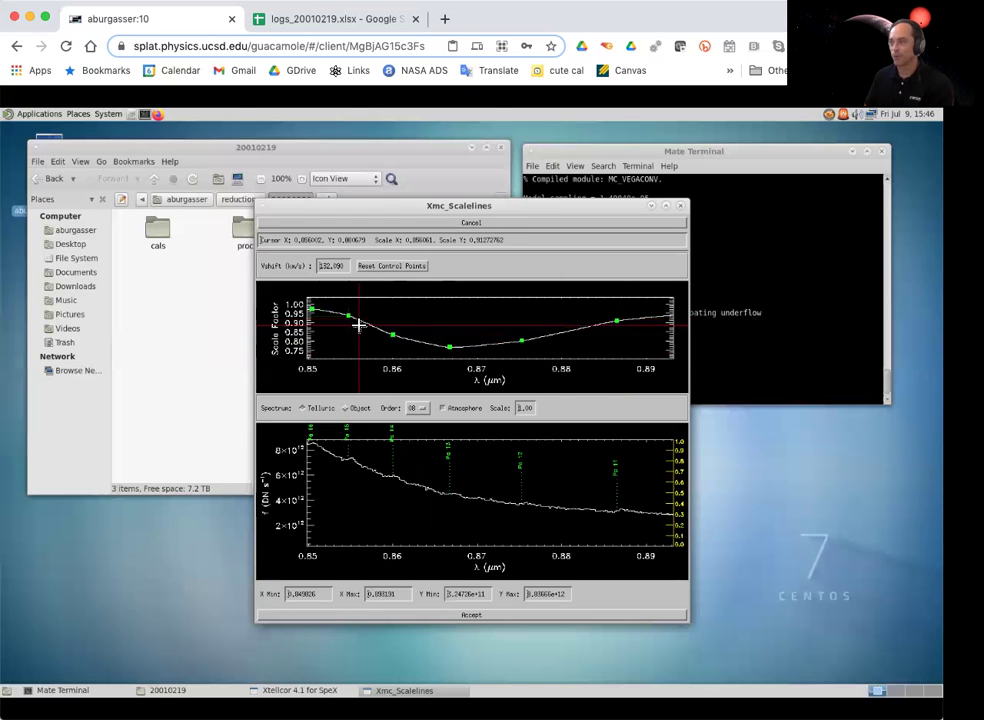
Accept the line scaling and construct the telluric correction spectra for all orders
key(w)
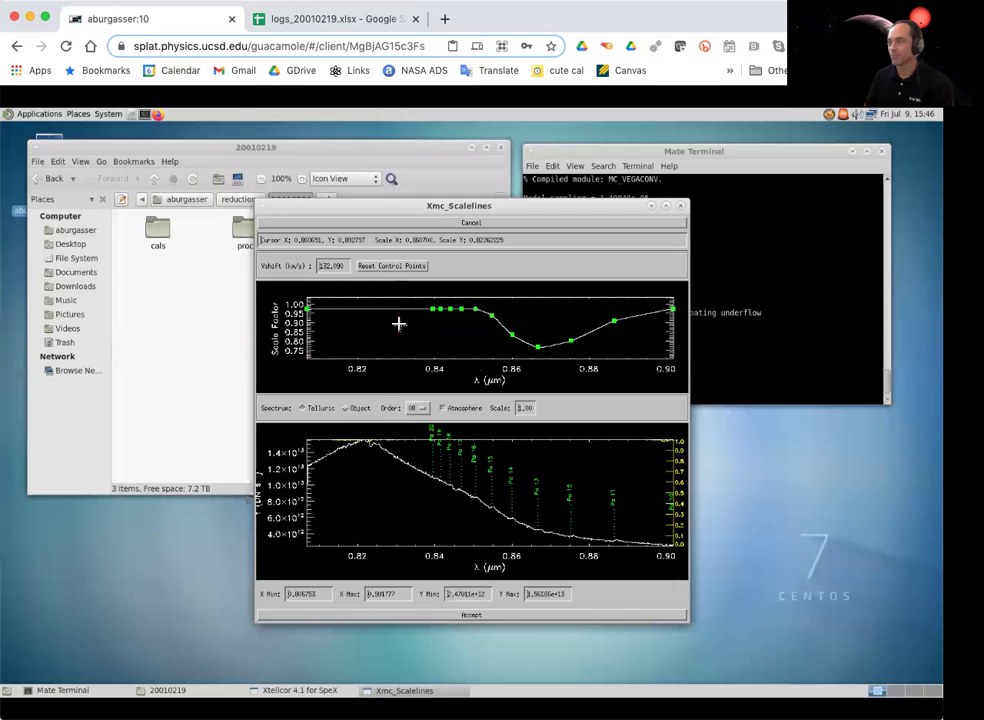
click(462, 614)
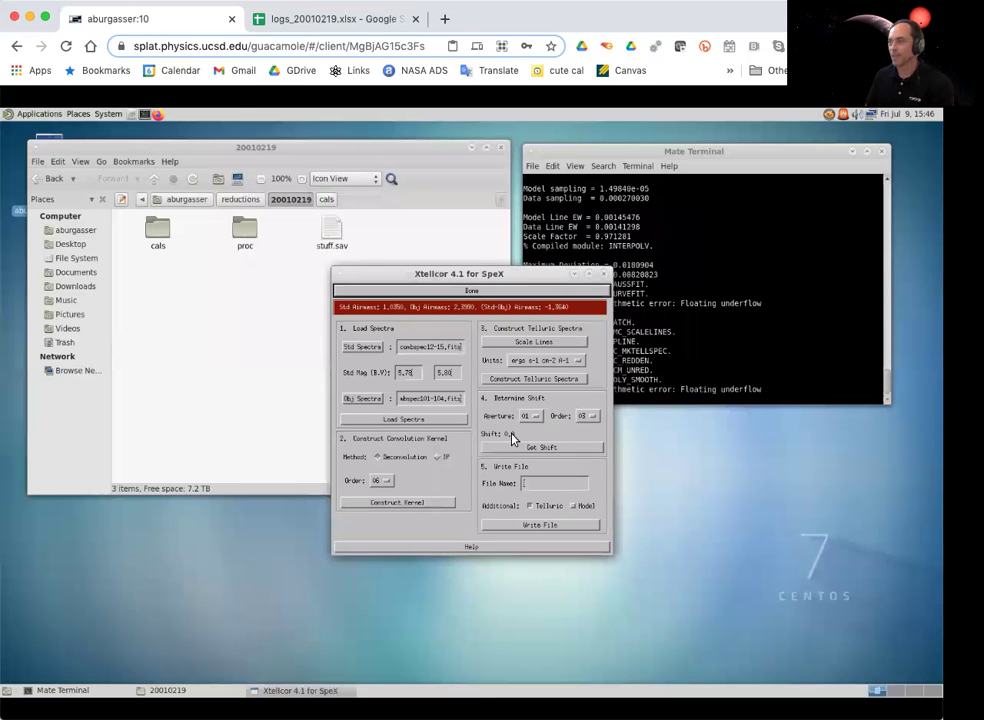
click(494, 380)
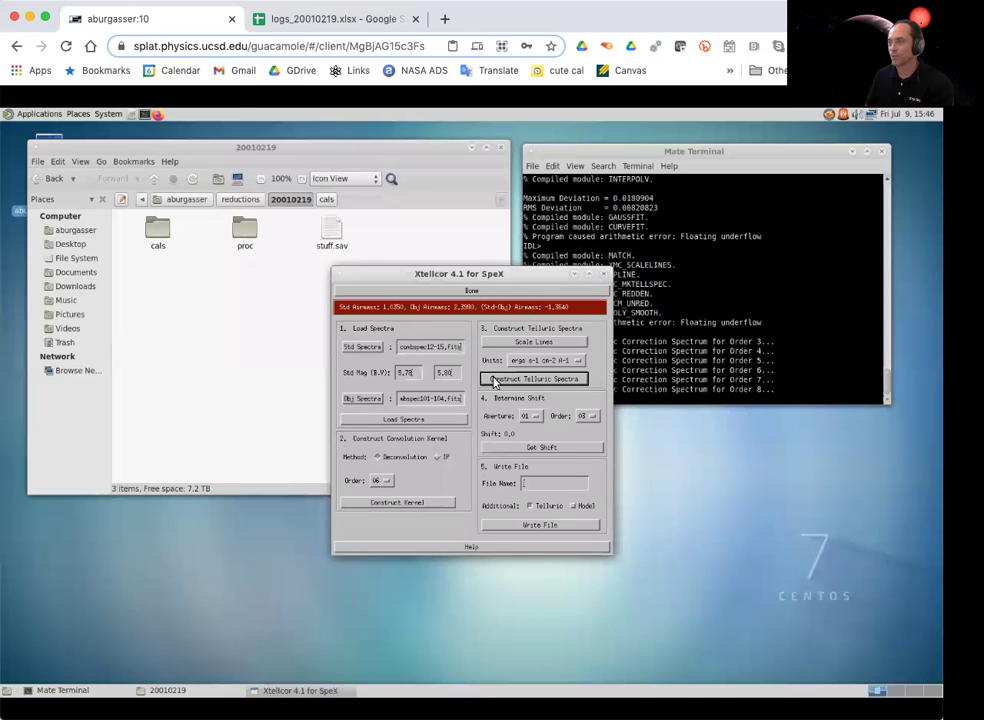
Find order 03's shift with Auto Find and accept a shift of -1.34
click(545, 447)
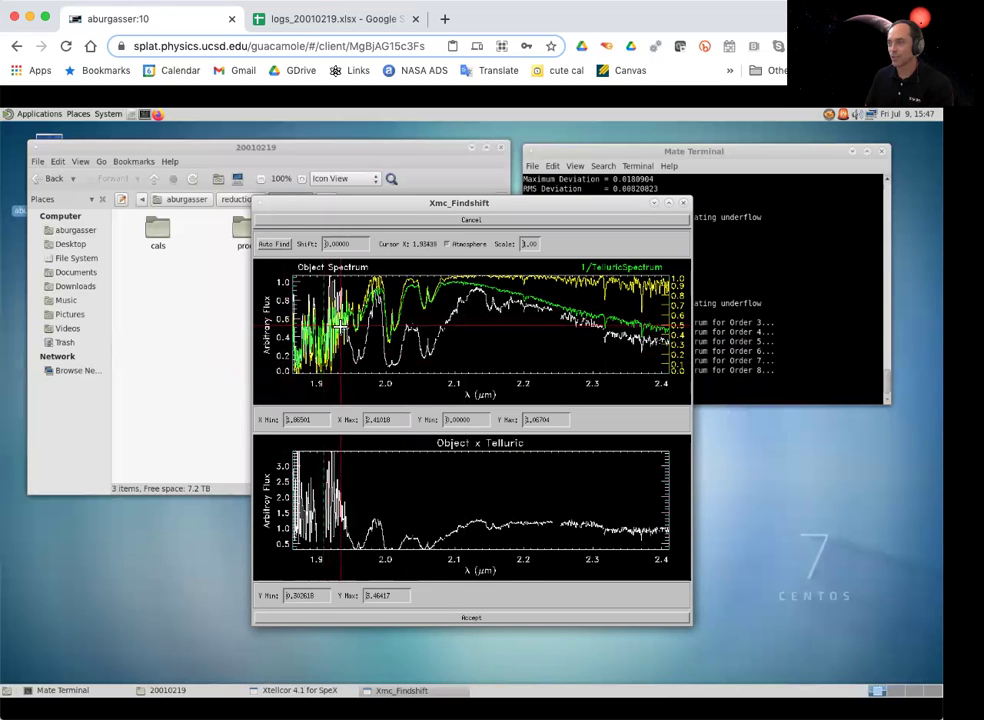
click(276, 245)
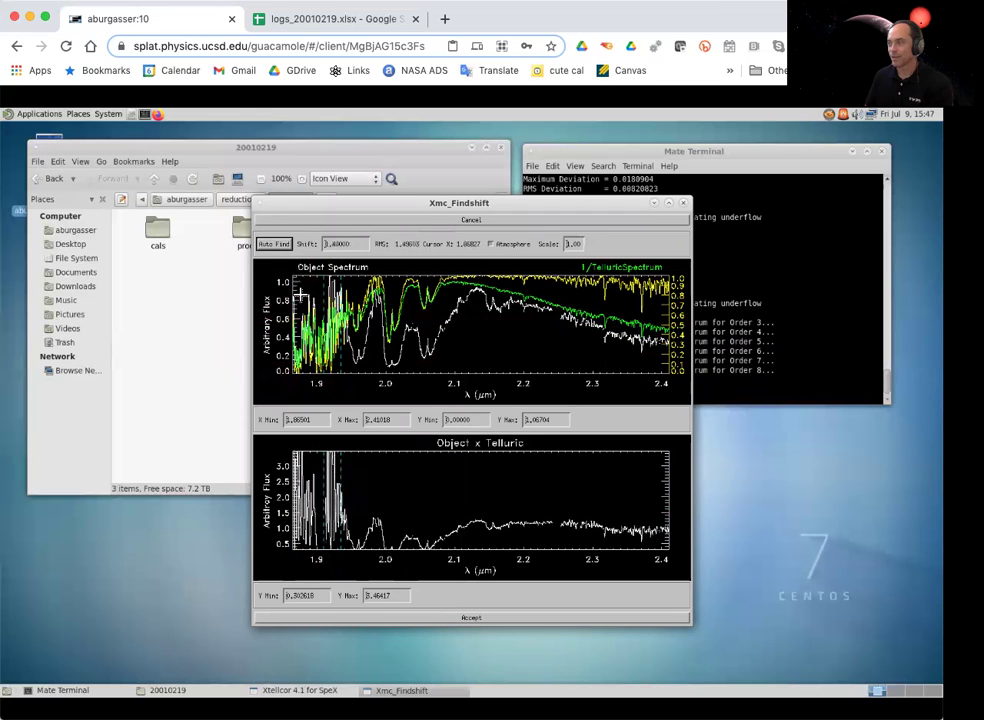
click(306, 300)
click(274, 244)
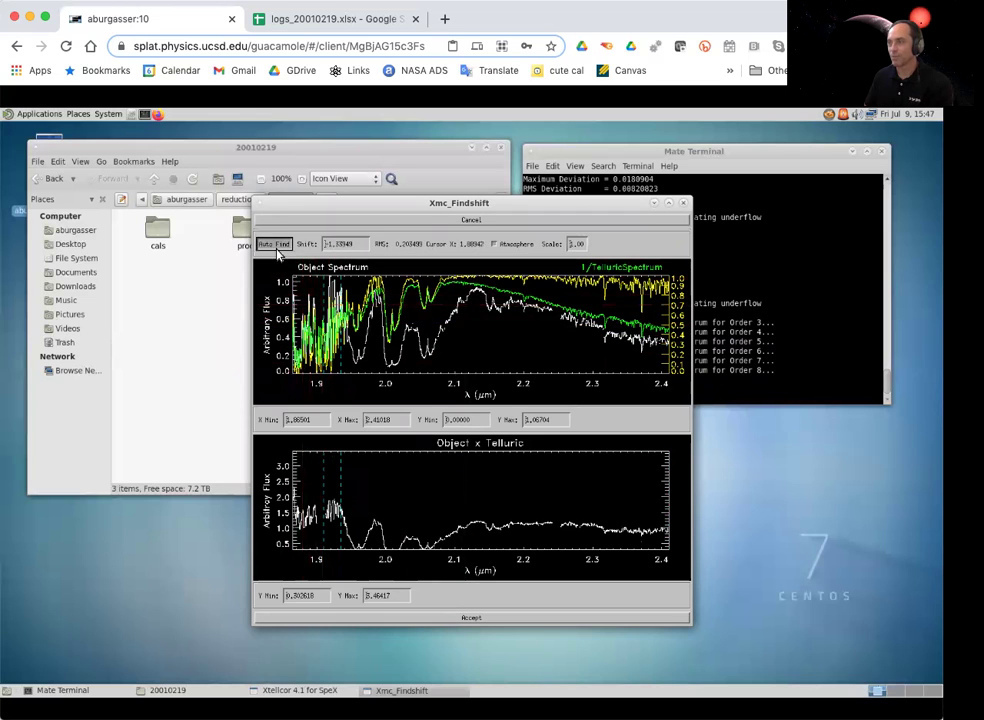
click(353, 365)
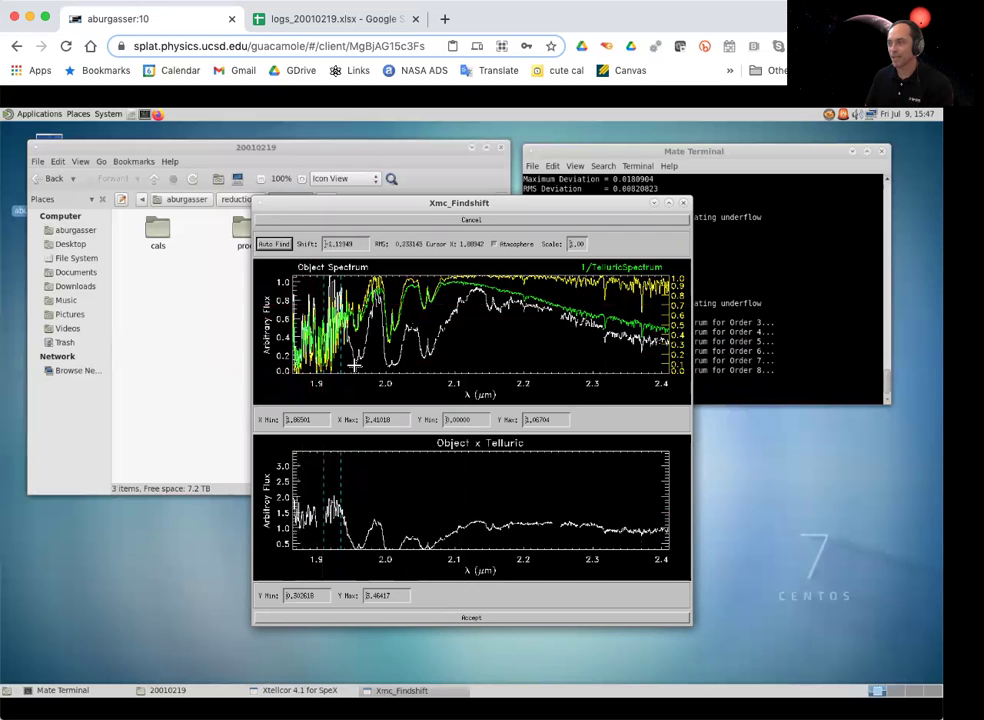
click(540, 330)
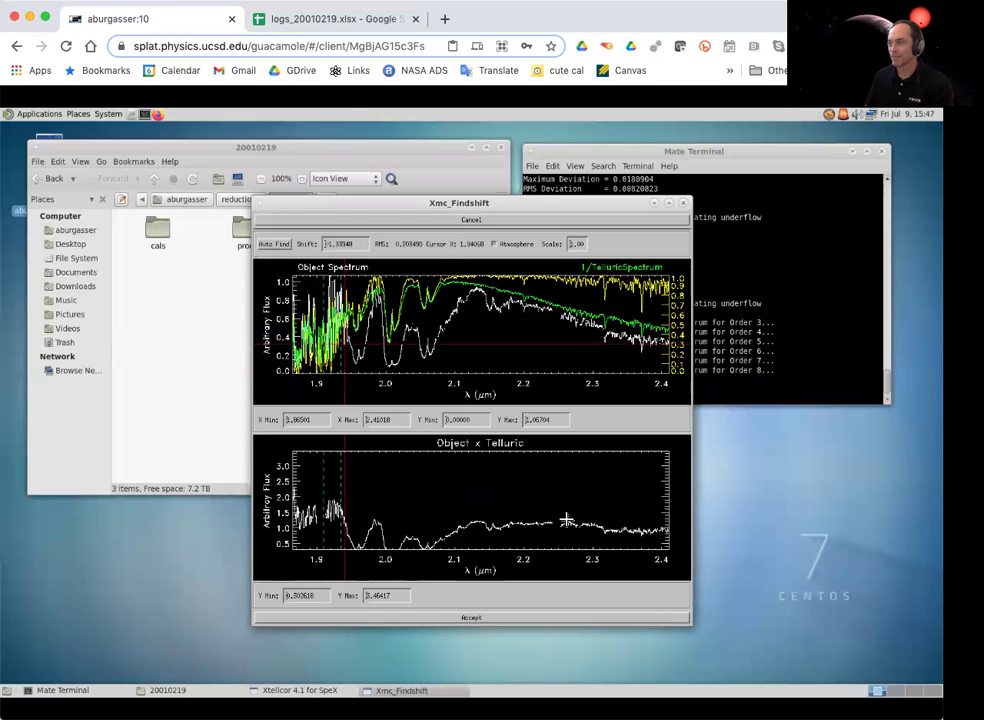
click(512, 617)
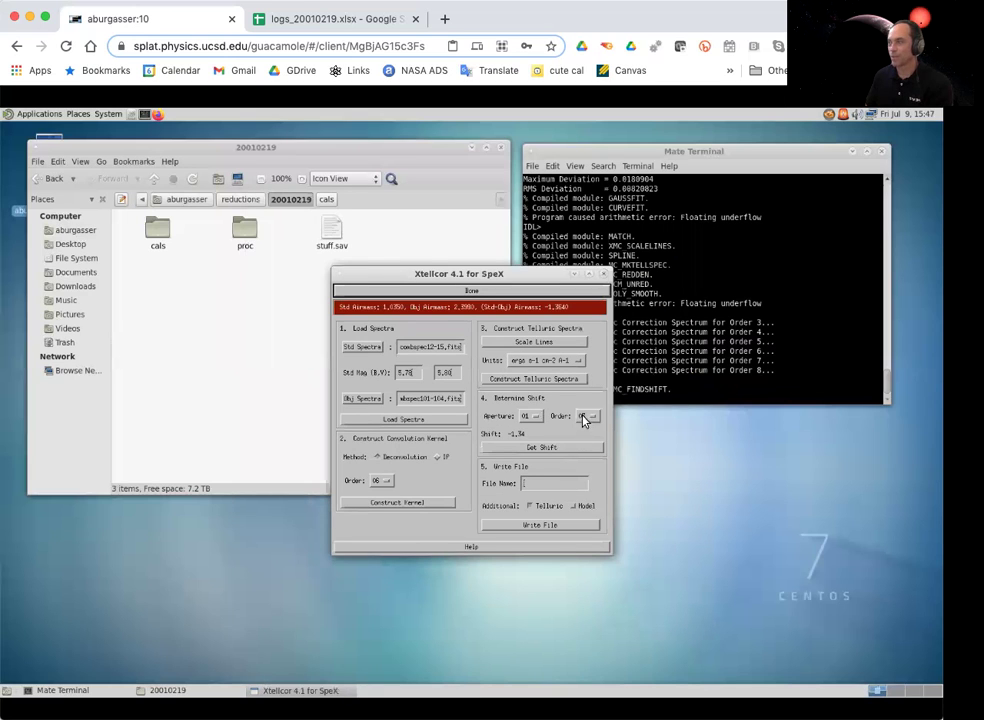
Fit order 4's shift starting from -1 with Auto Find and accept -1.32
click(585, 418)
click(570, 447)
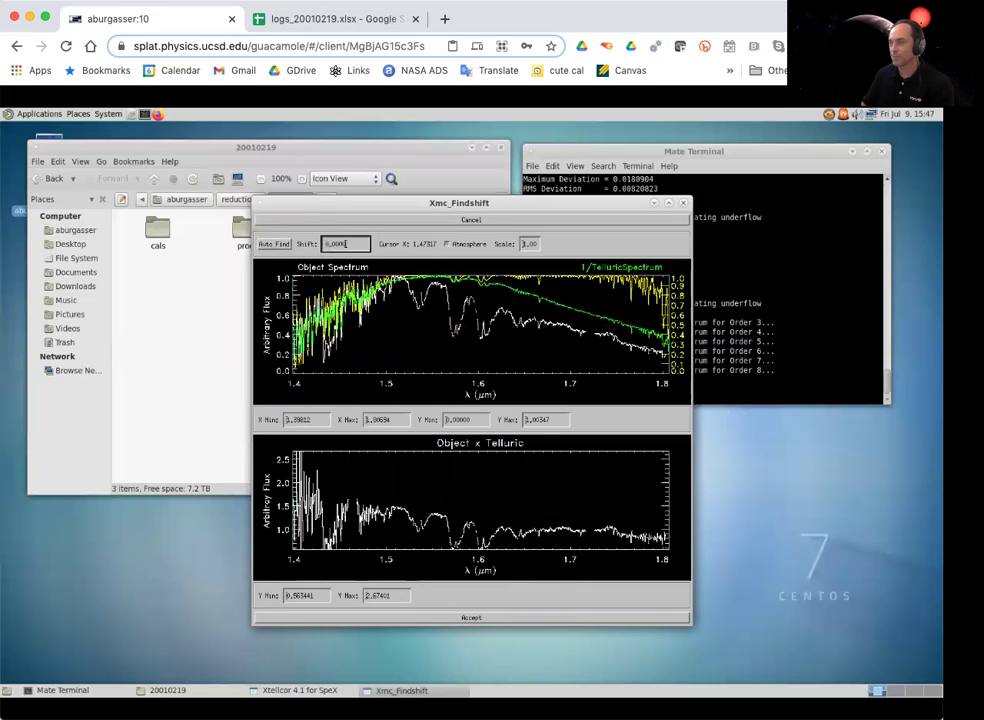
text(-1)
key(Return)
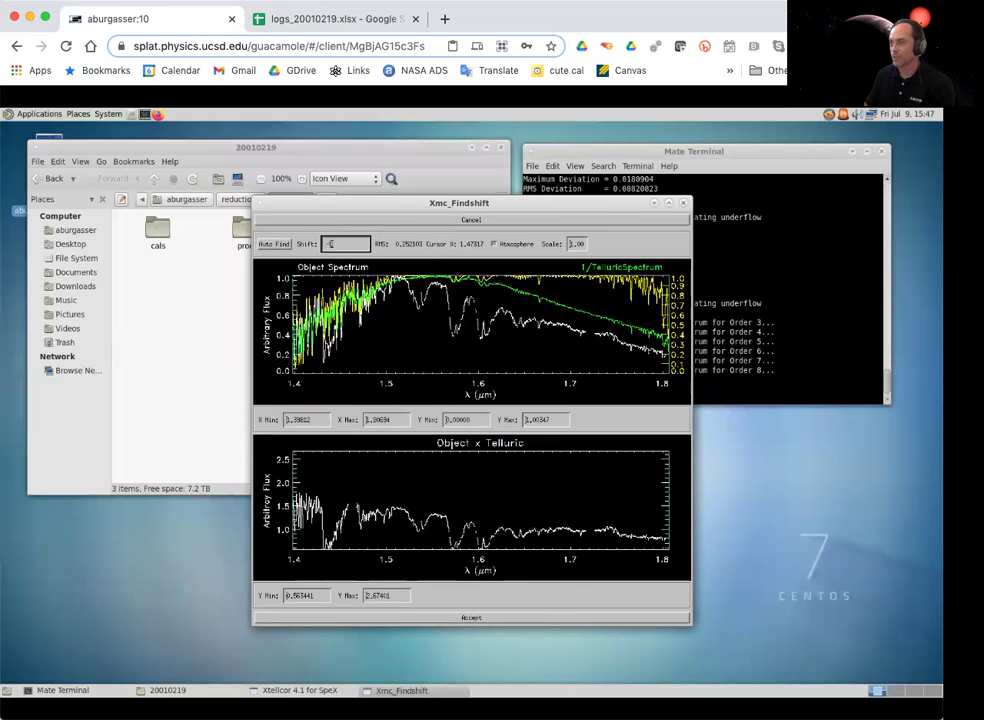
click(285, 245)
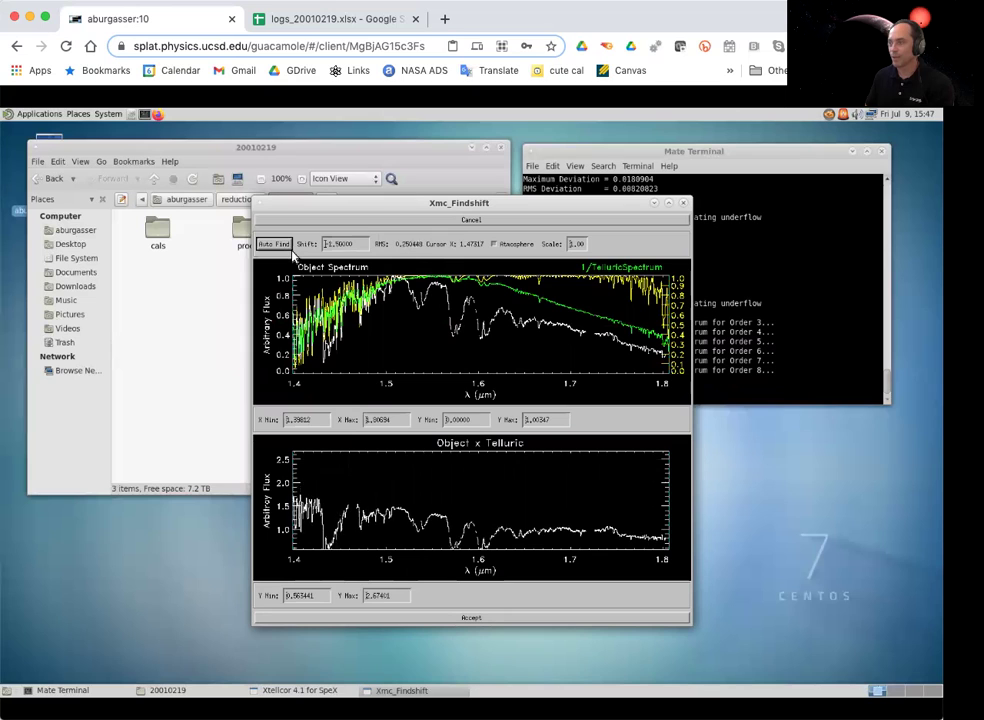
click(272, 245)
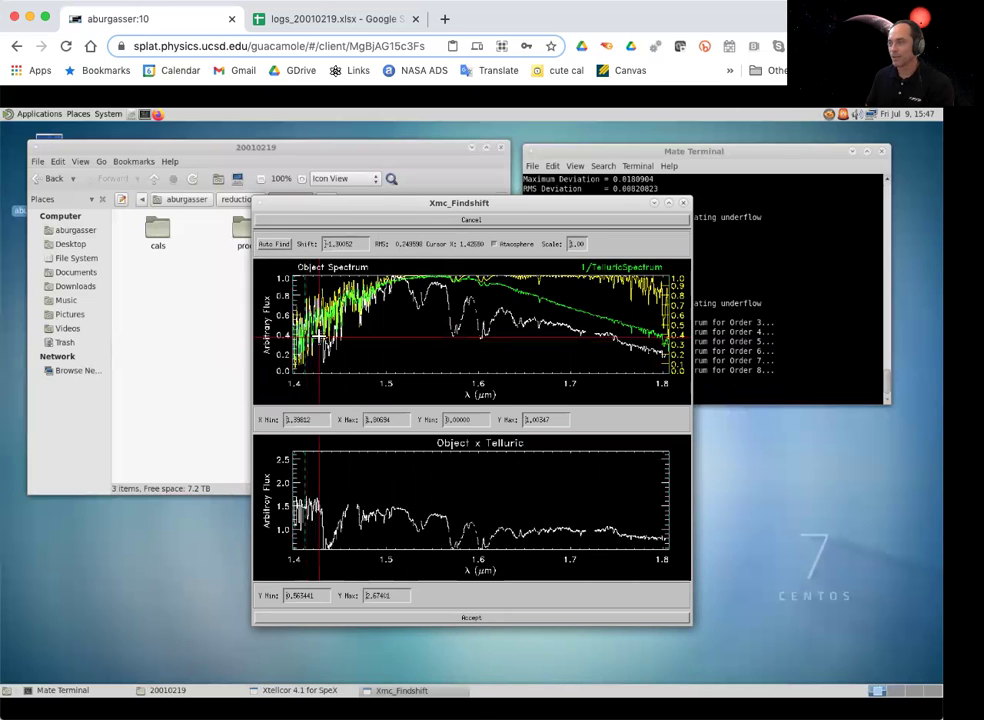
click(272, 244)
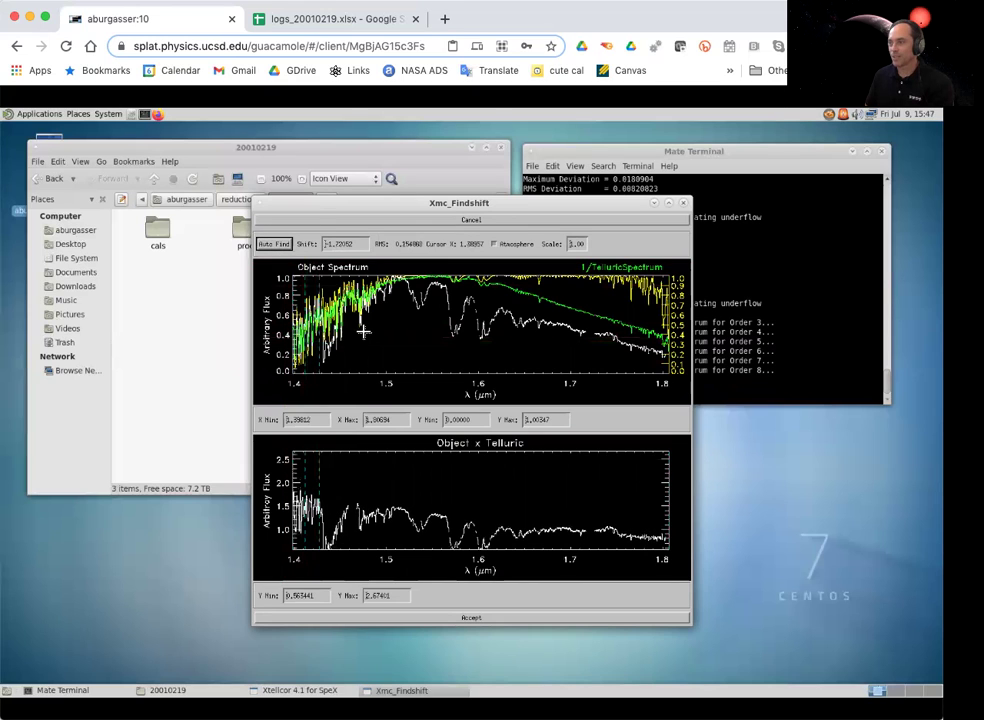
key(Return)
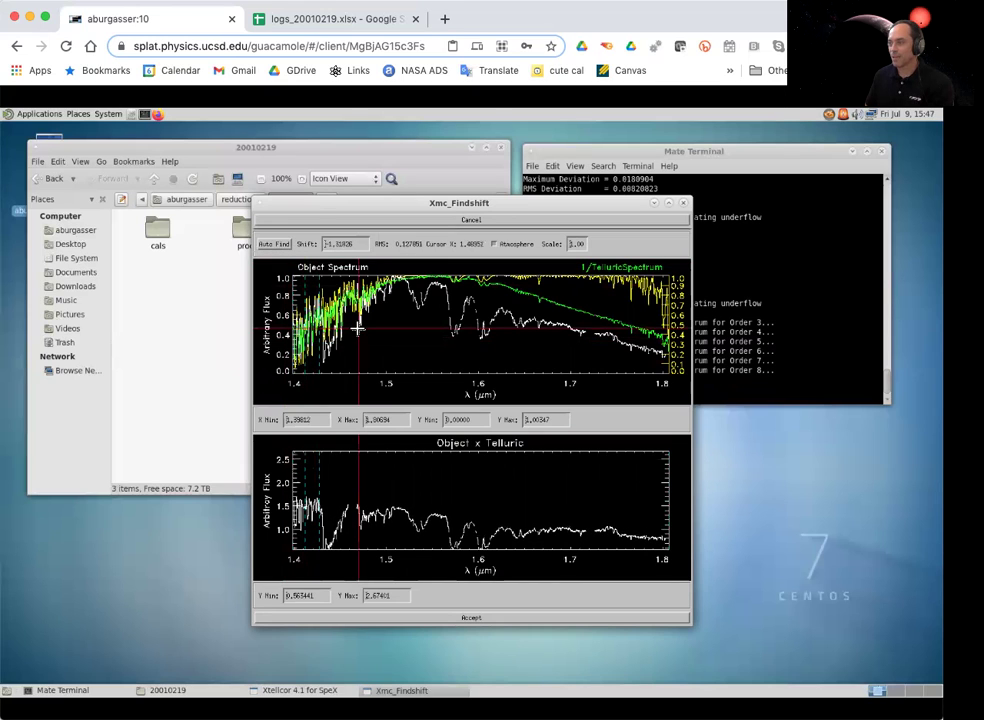
click(530, 620)
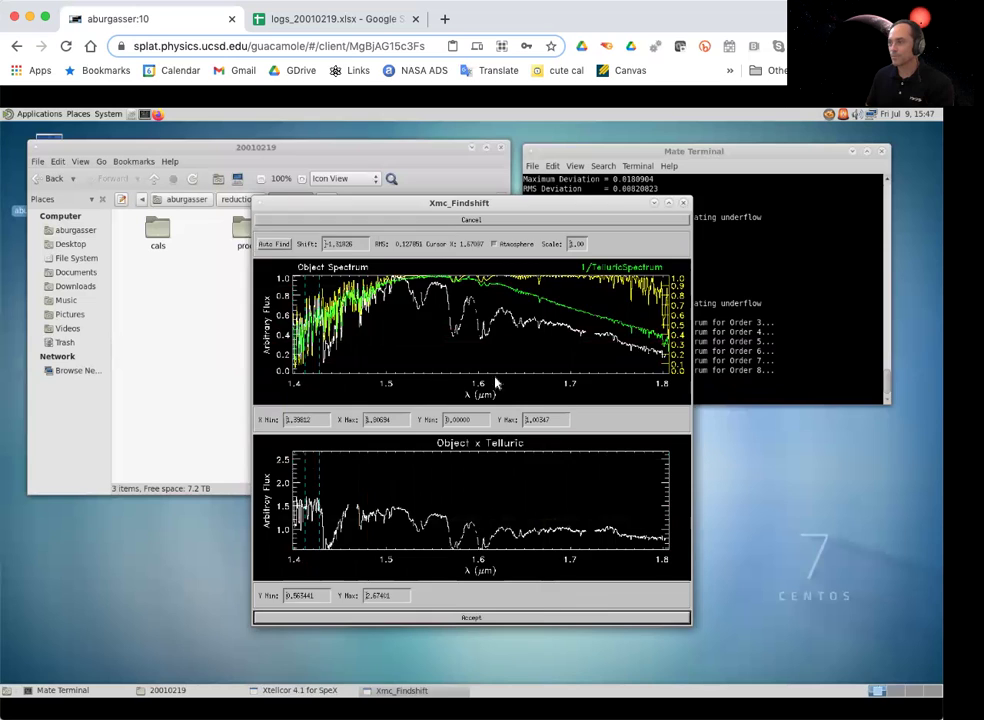
For order 5, enter a trial shift of -1 and auto-fit it to about -1.45
click(584, 416)
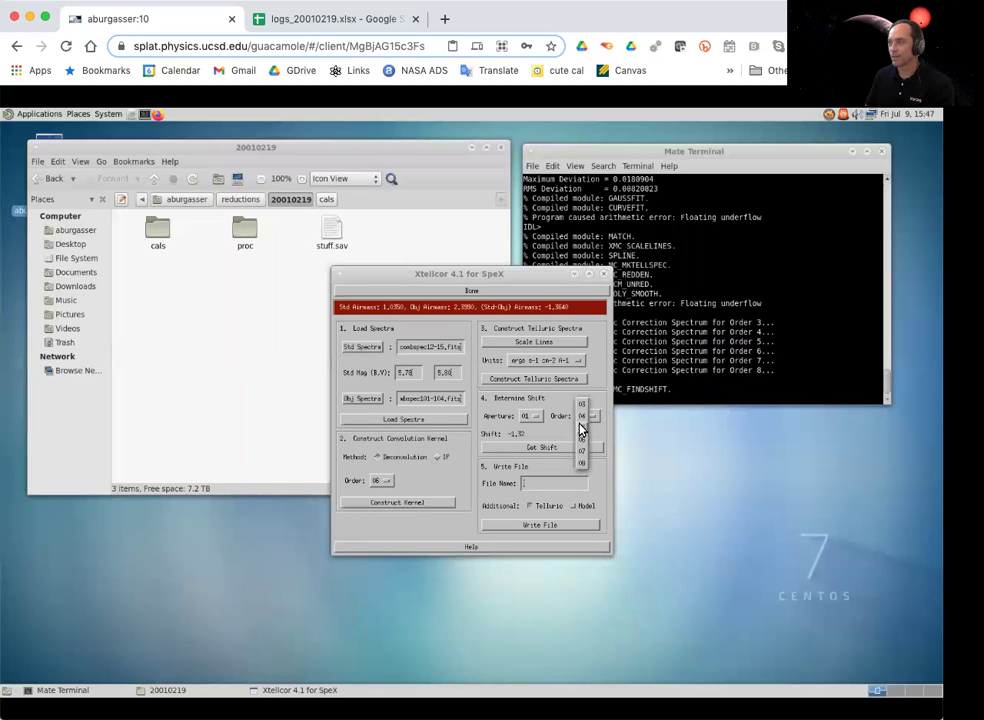
click(548, 448)
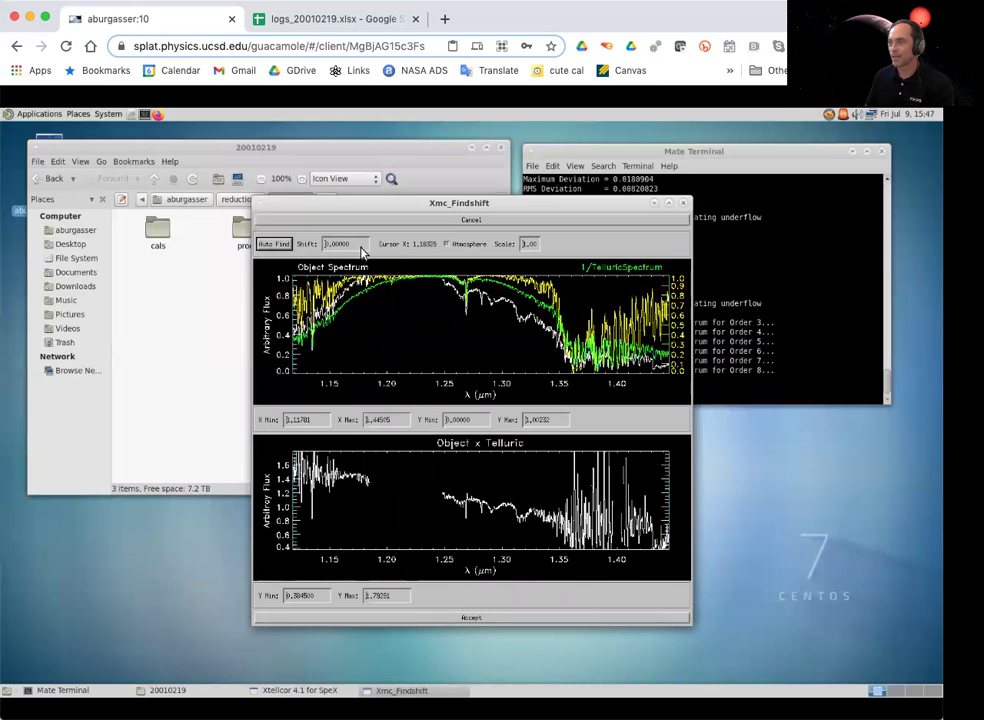
text(-1)
key(Return)
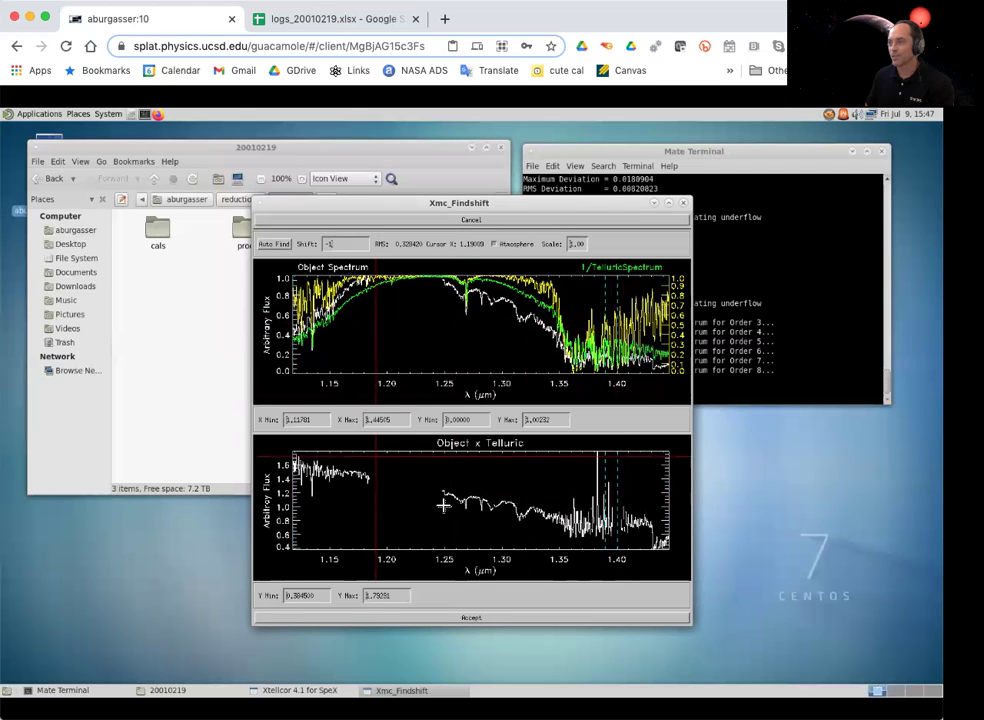
click(275, 249)
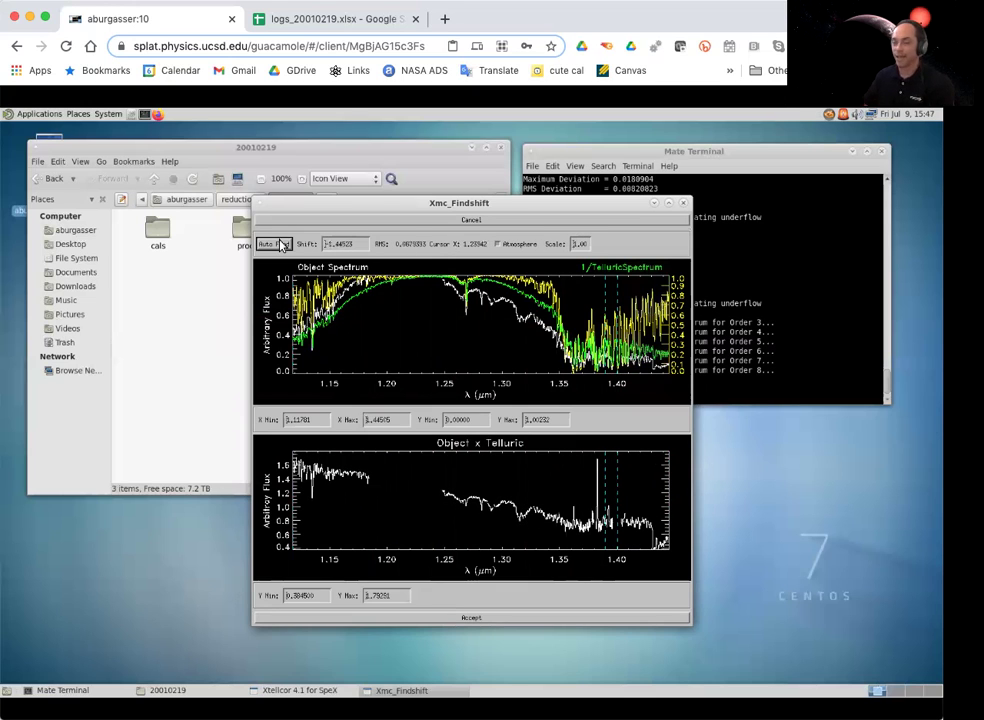
Accept order 5's -1.45 shift, then fit order 6 over 1.14–1.155 µm and accept -1.47
click(486, 618)
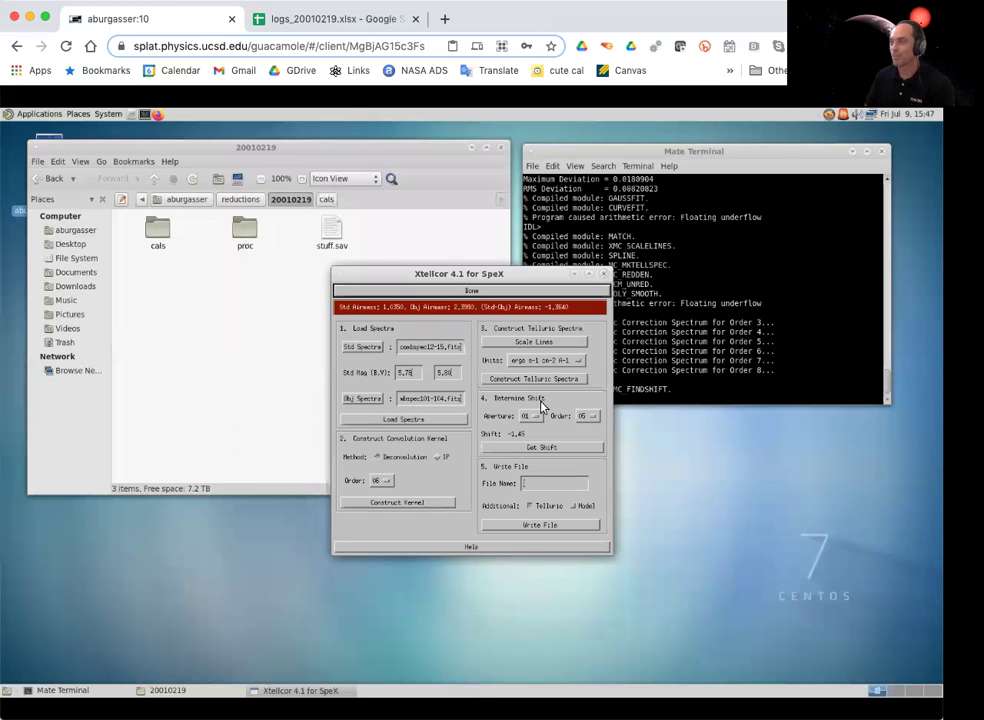
click(584, 418)
click(582, 432)
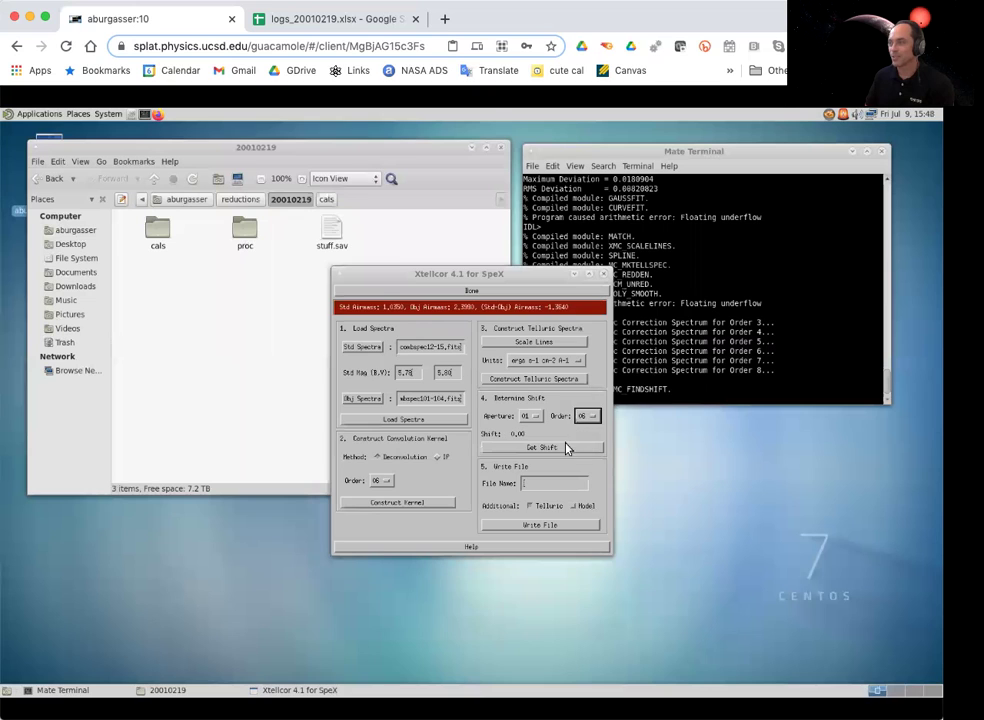
click(567, 446)
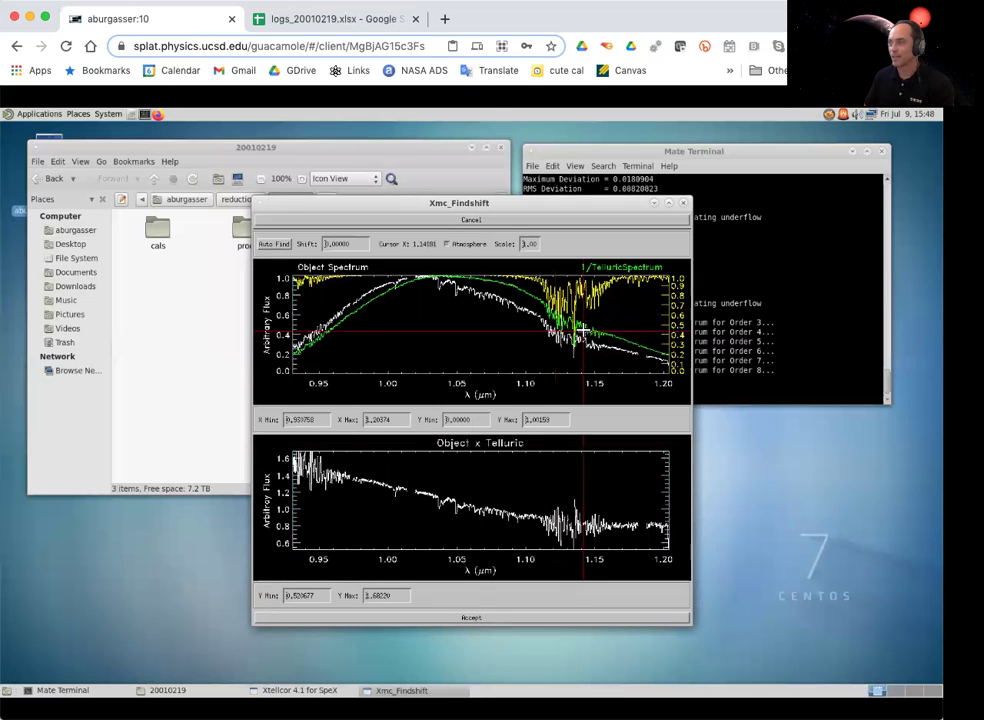
click(582, 330)
click(601, 330)
click(347, 246)
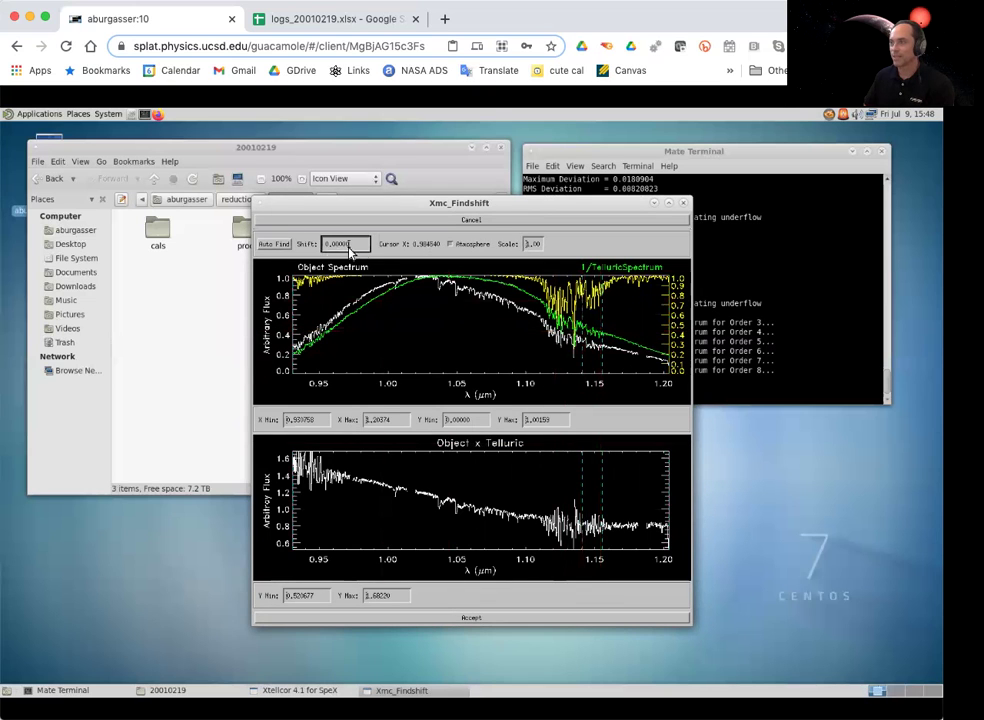
text(-)
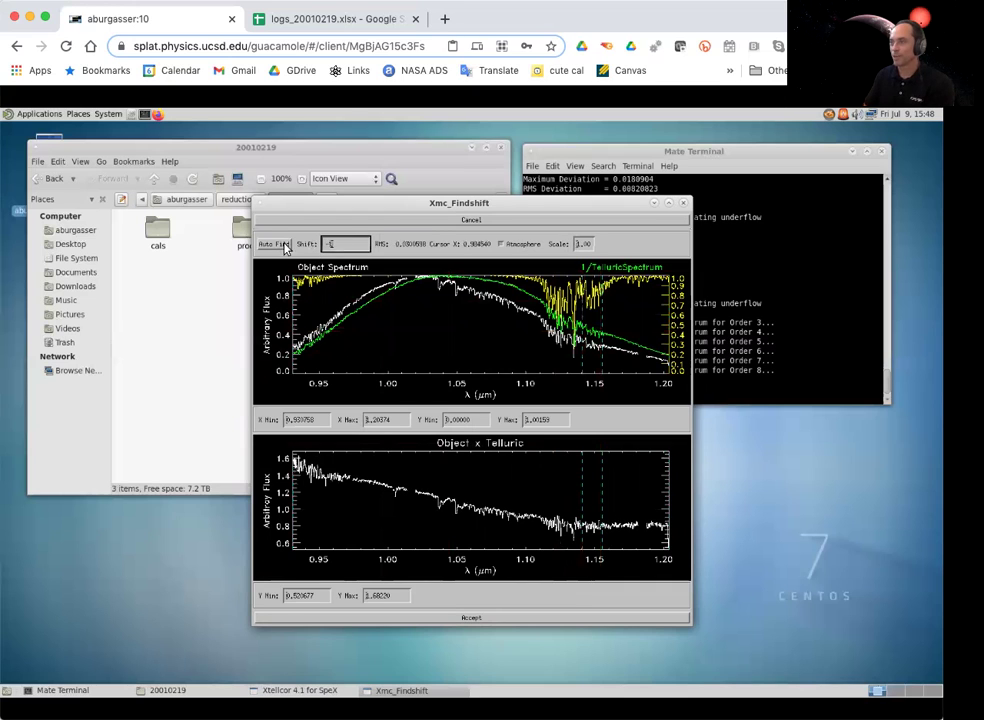
click(272, 245)
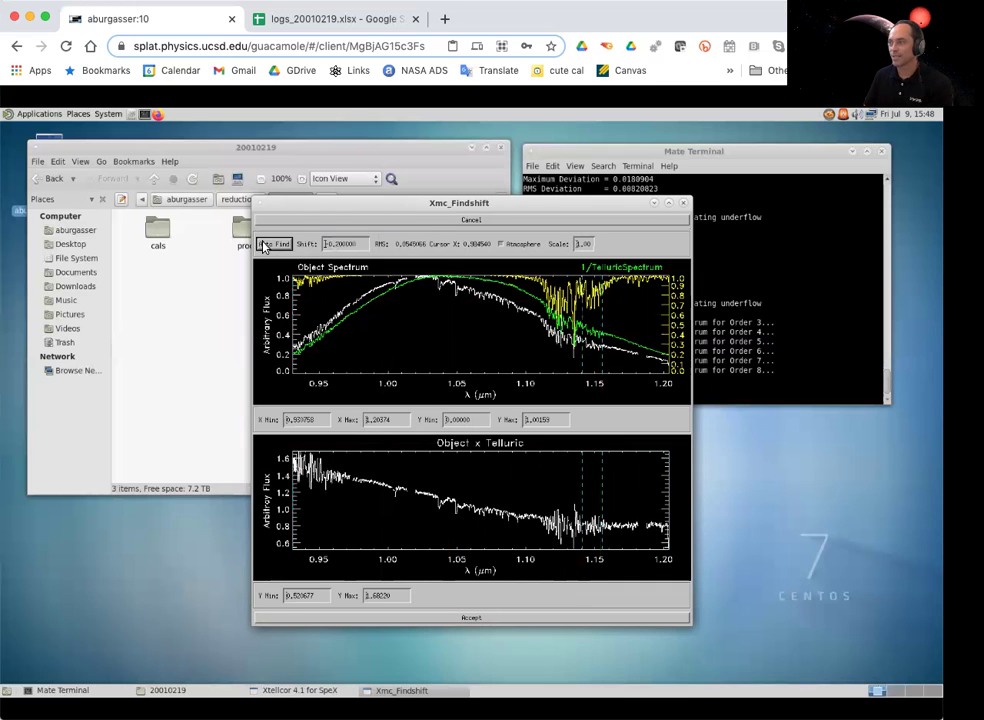
click(520, 622)
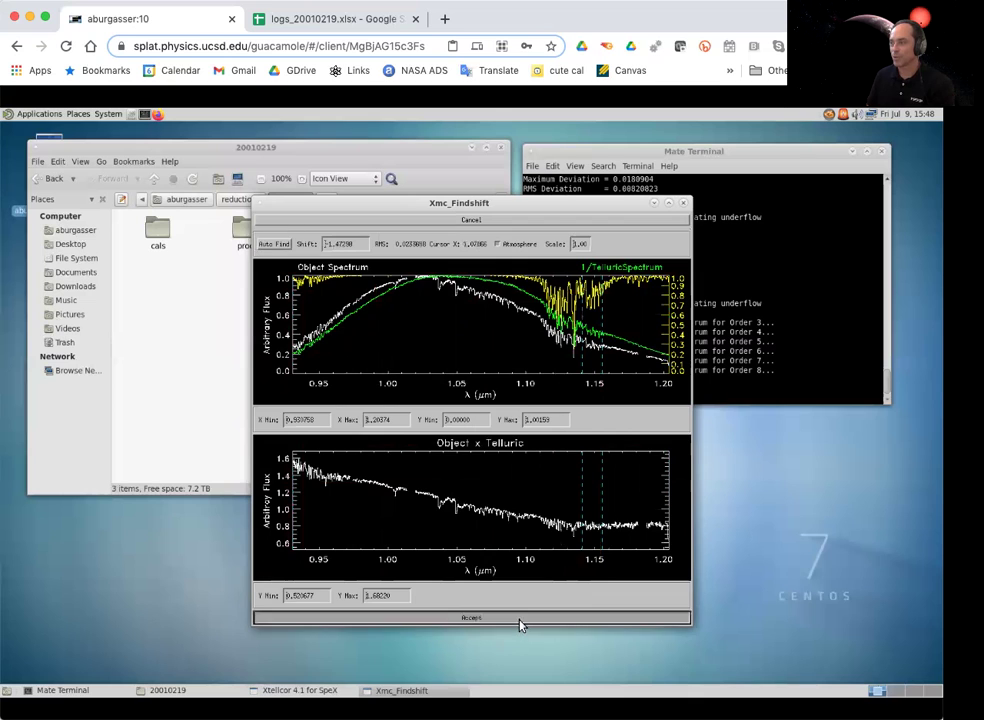
Fit order 7's shift over 0.945–0.955 µm from a trial value and accept -1.53
click(583, 420)
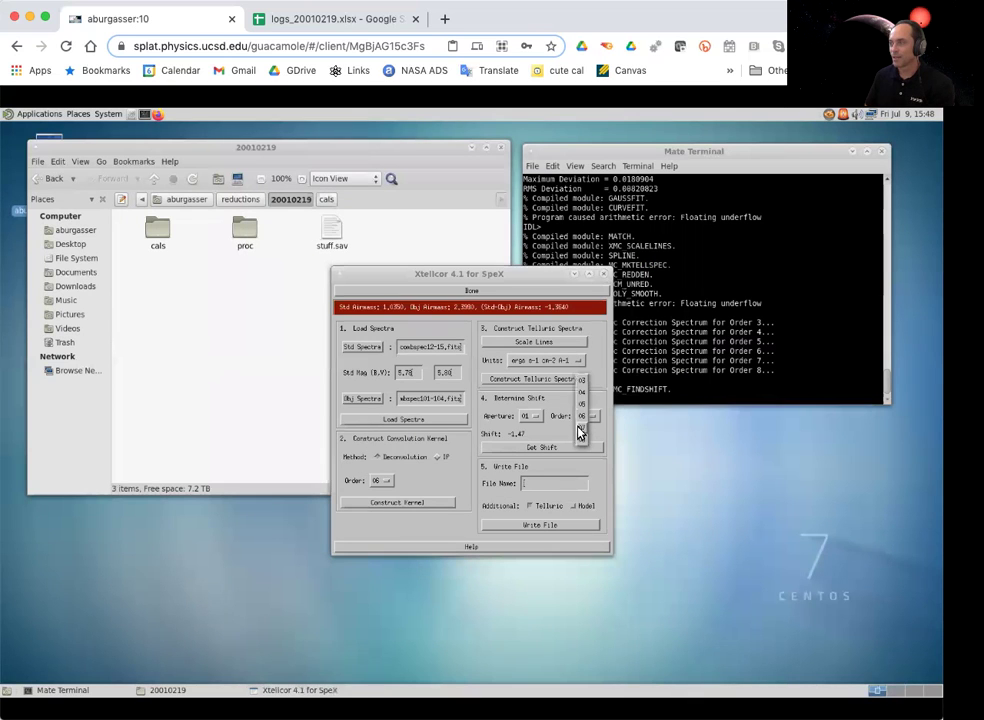
click(580, 430)
click(558, 448)
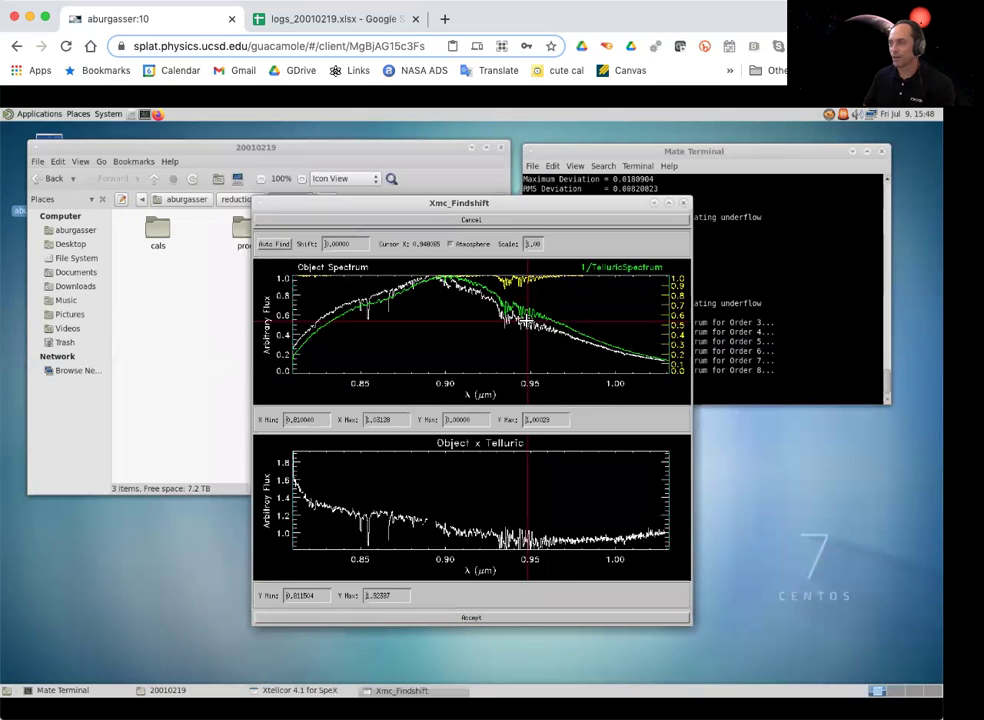
click(519, 311)
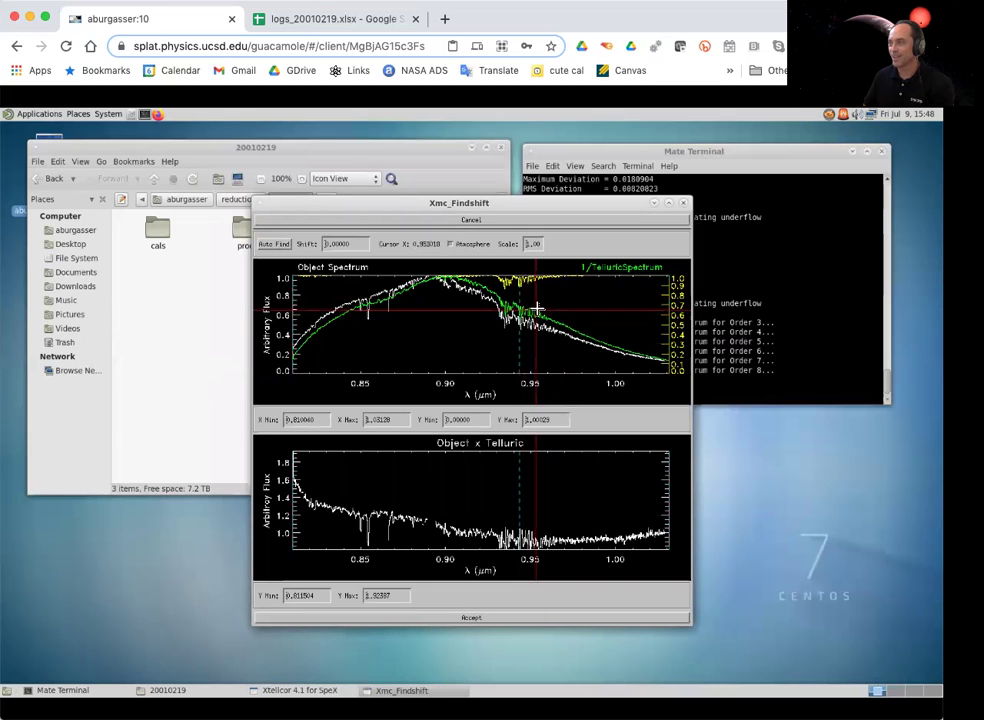
click(537, 311)
drag(348, 244, 321, 245)
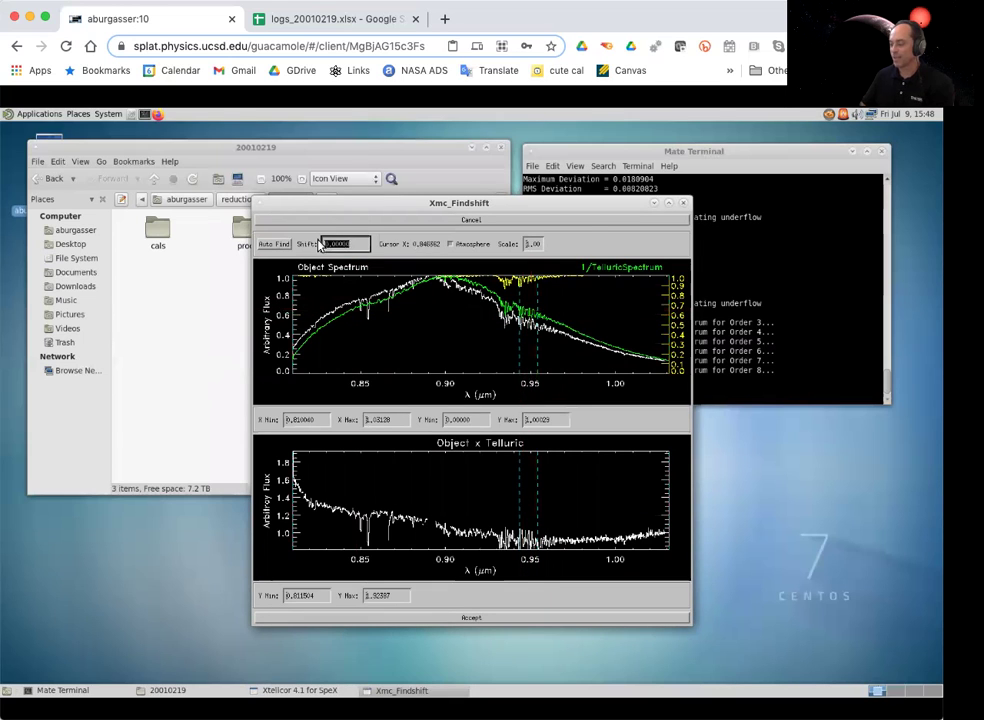
text(1)
key(Return)
click(276, 245)
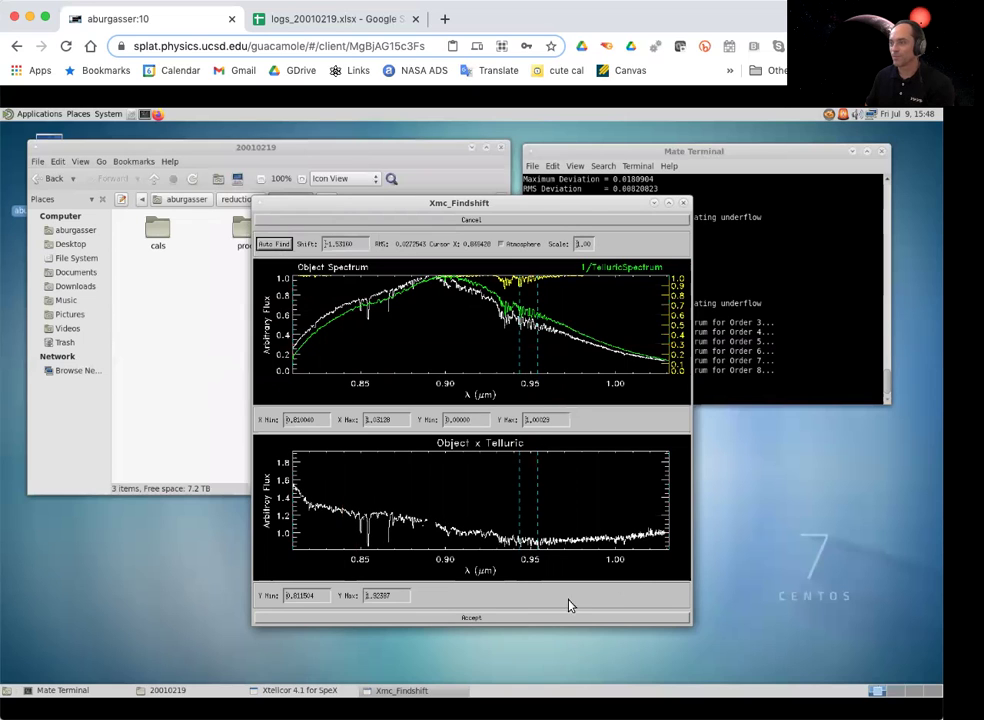
click(518, 618)
Inspect order 8 spectra near 0.814–0.869 µm and accept it with a 0.00 shift
click(580, 416)
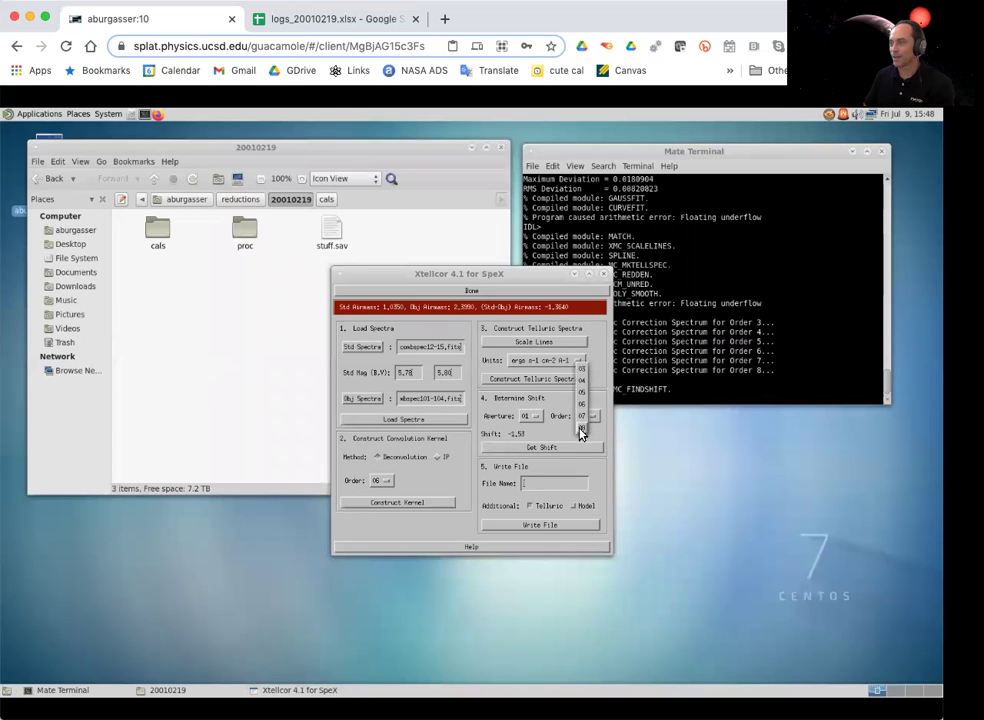
click(577, 434)
click(575, 446)
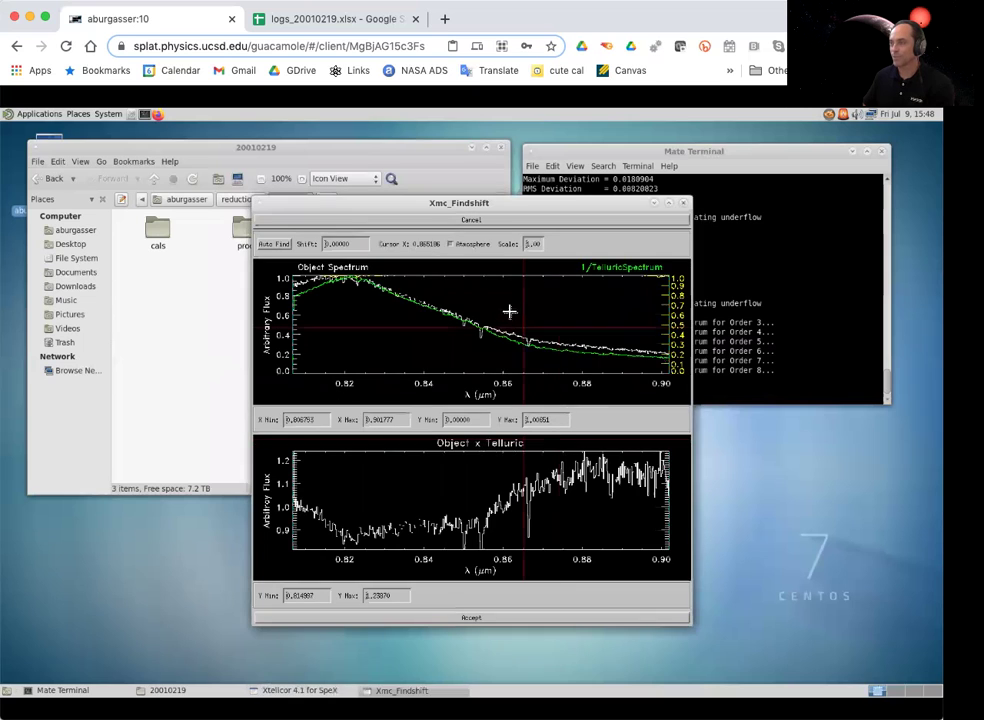
click(539, 326)
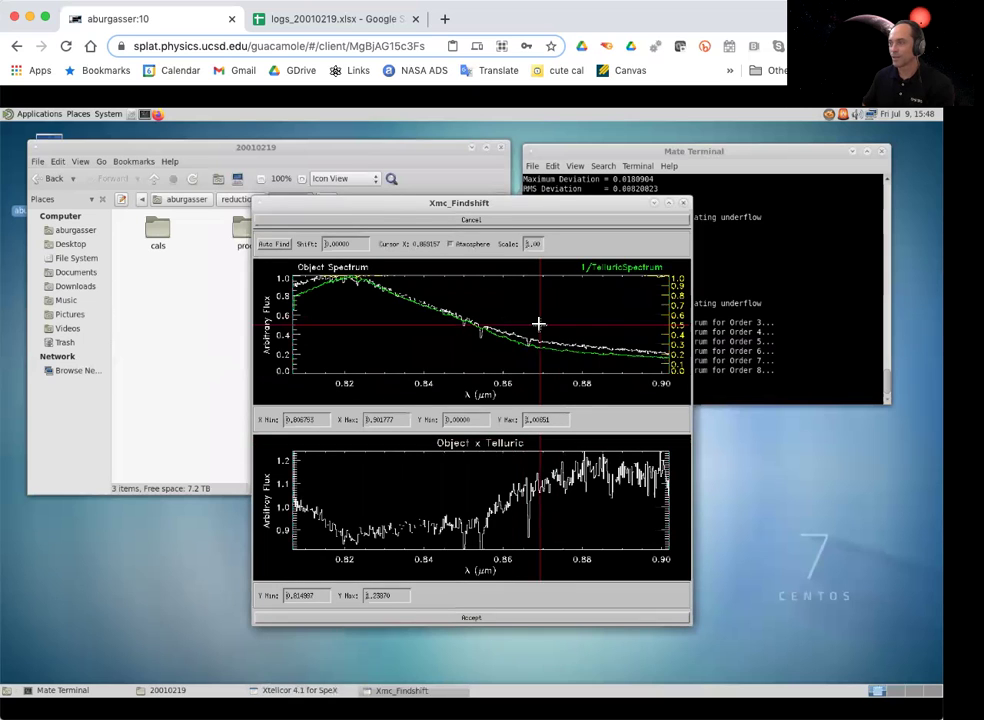
click(322, 286)
drag(322, 286, 346, 293)
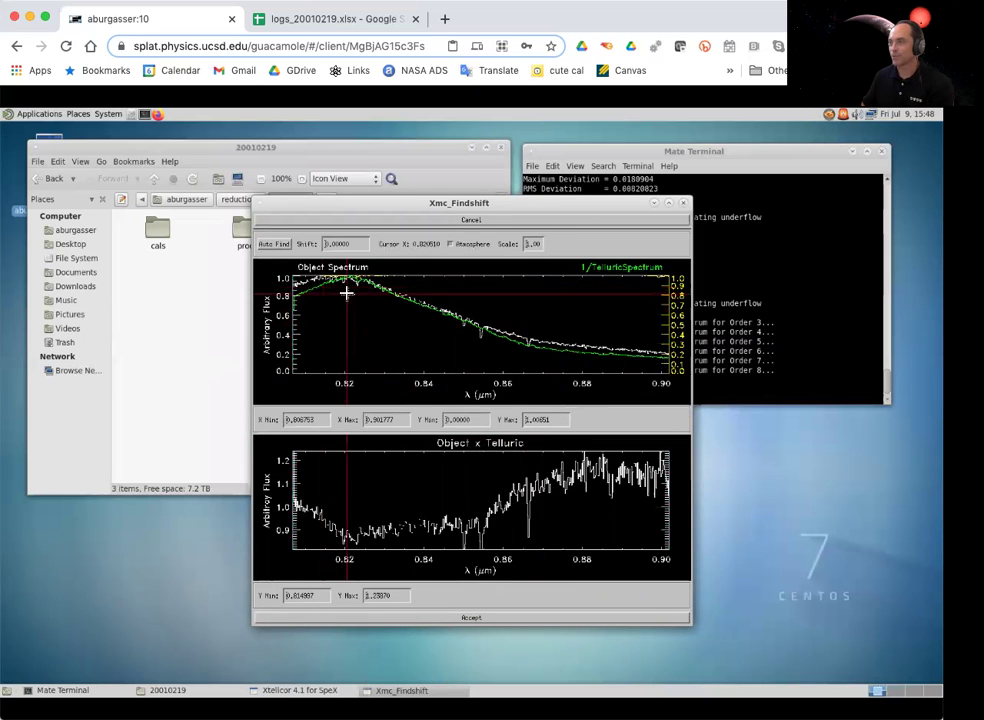
click(504, 618)
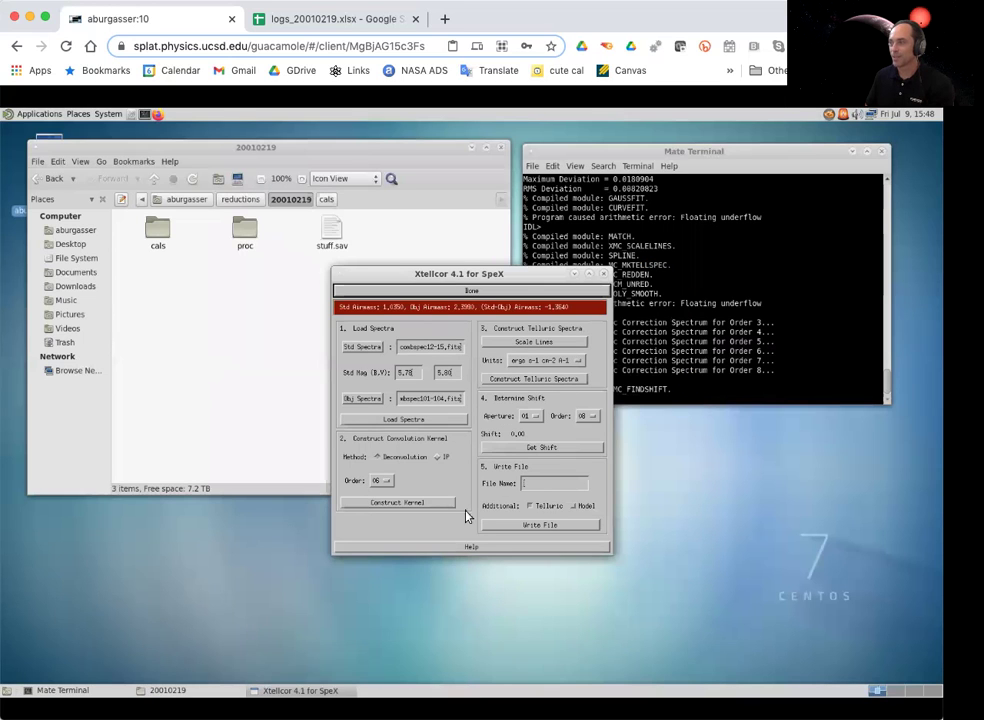
Write the telluric-corrected Venus spectrum to file spex-sxd_venus_20010219.fits
click(548, 484)
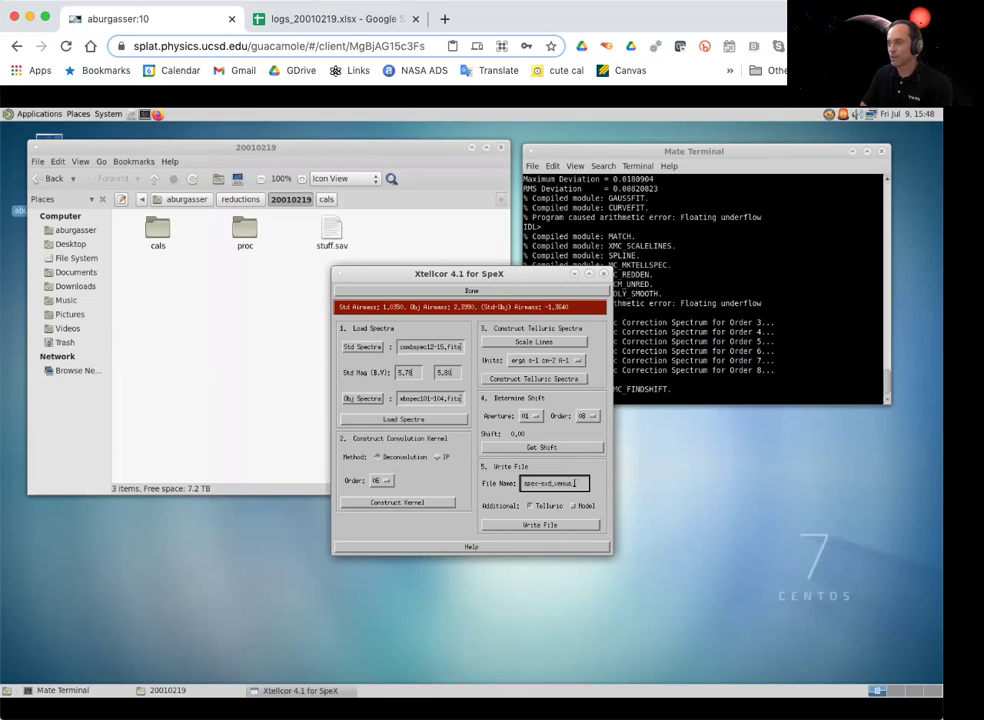
text(0010219)
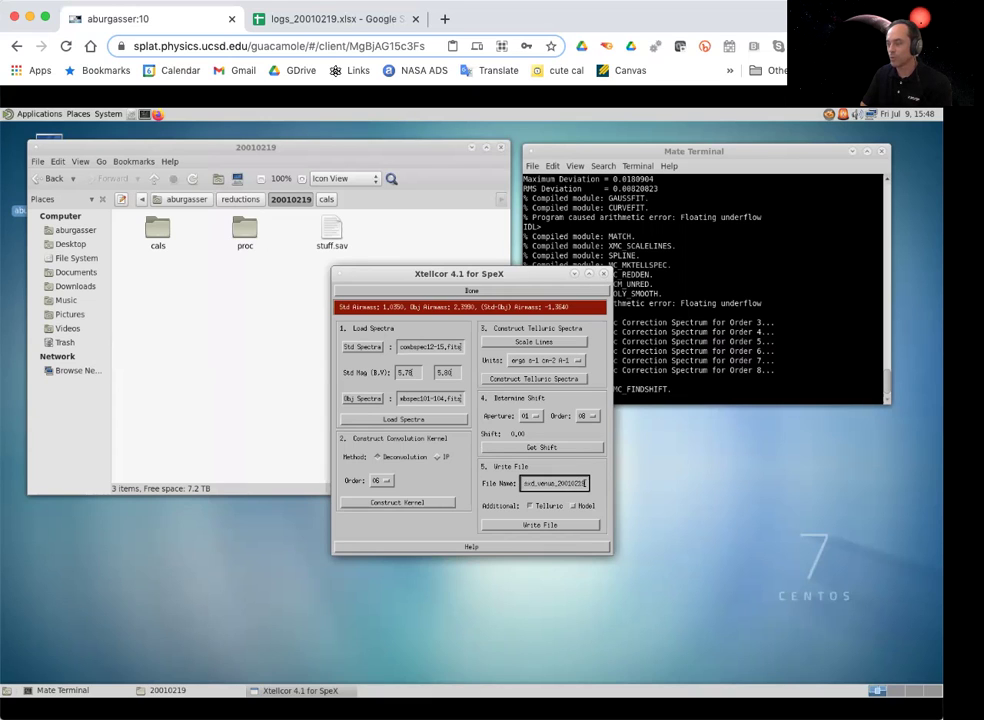
click(558, 524)
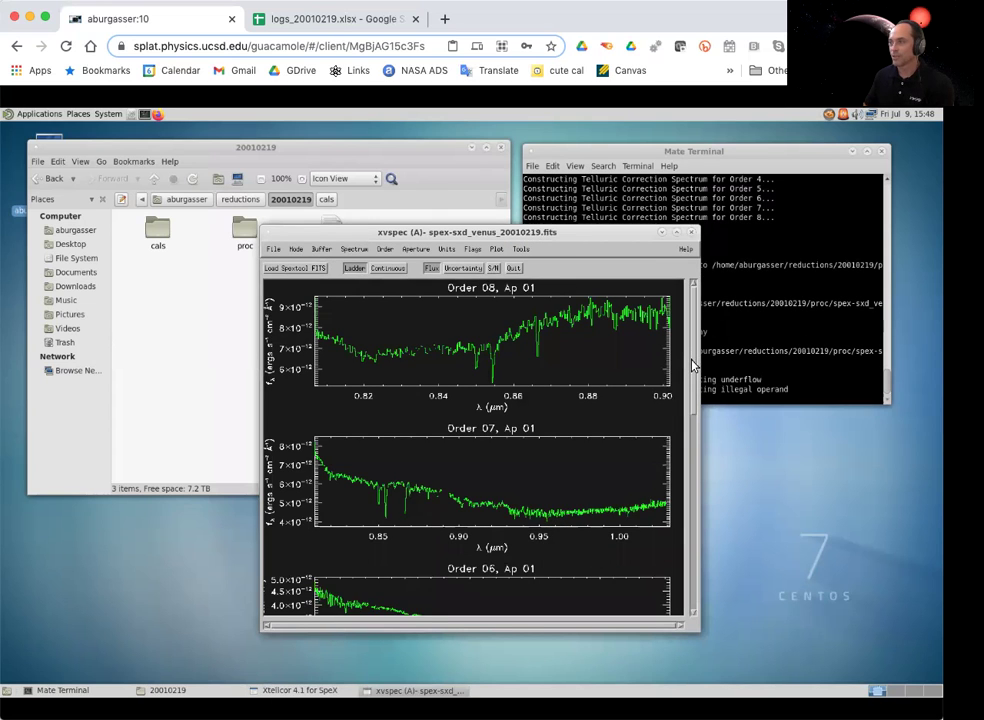
Scroll the xvspec ladder plot from Order 08 down to Order 03, about 1.9–2.4 µm
drag(691, 366, 695, 519)
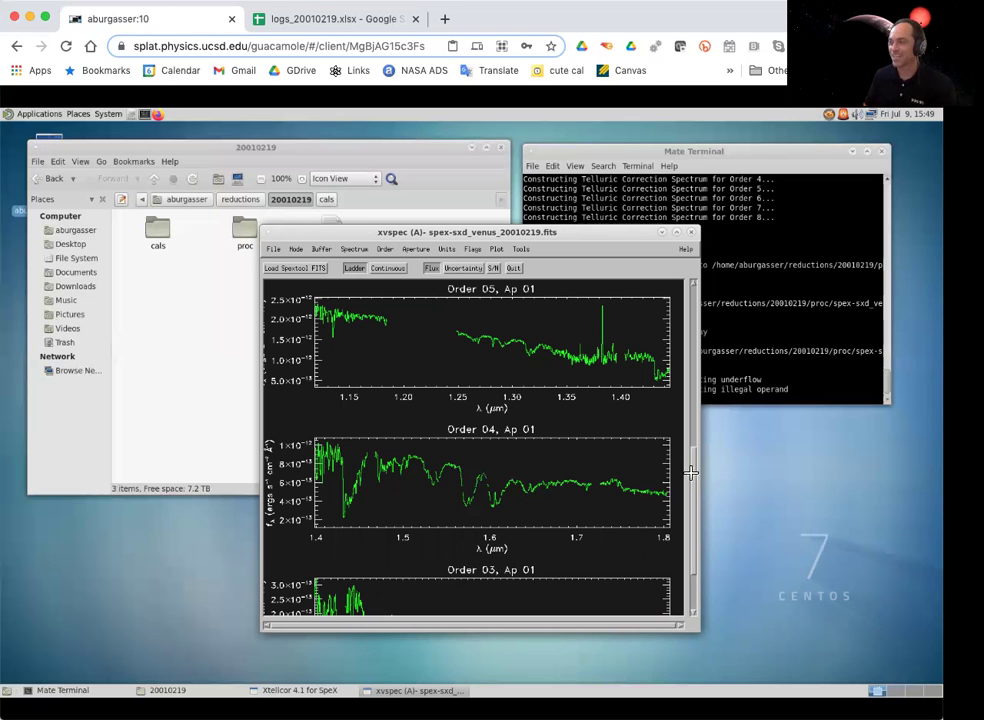
drag(695, 484, 695, 510)
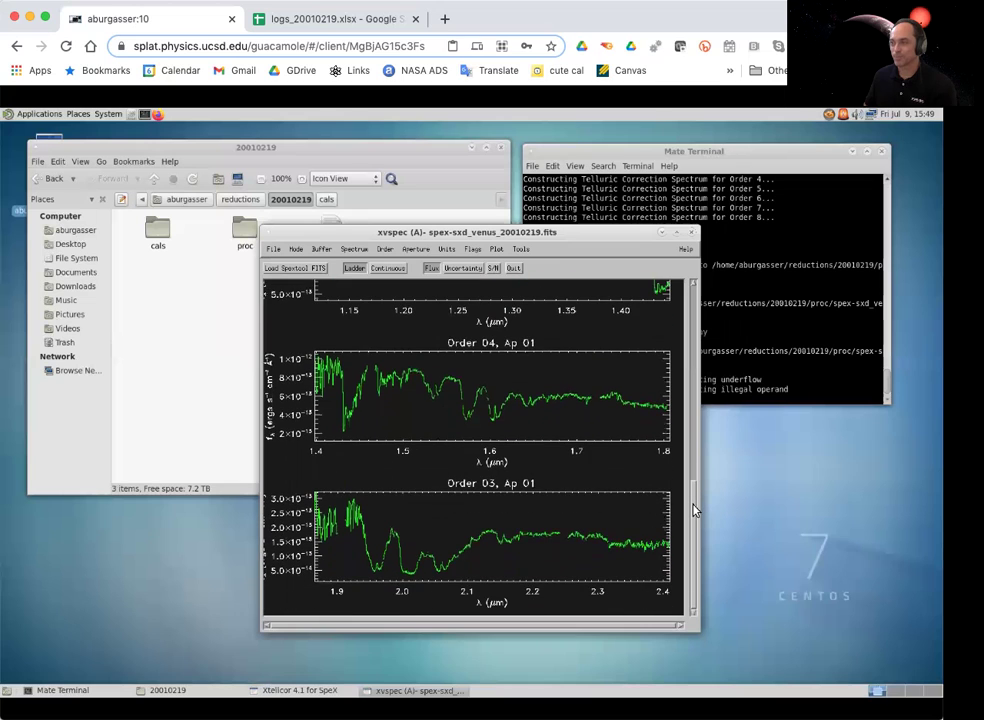